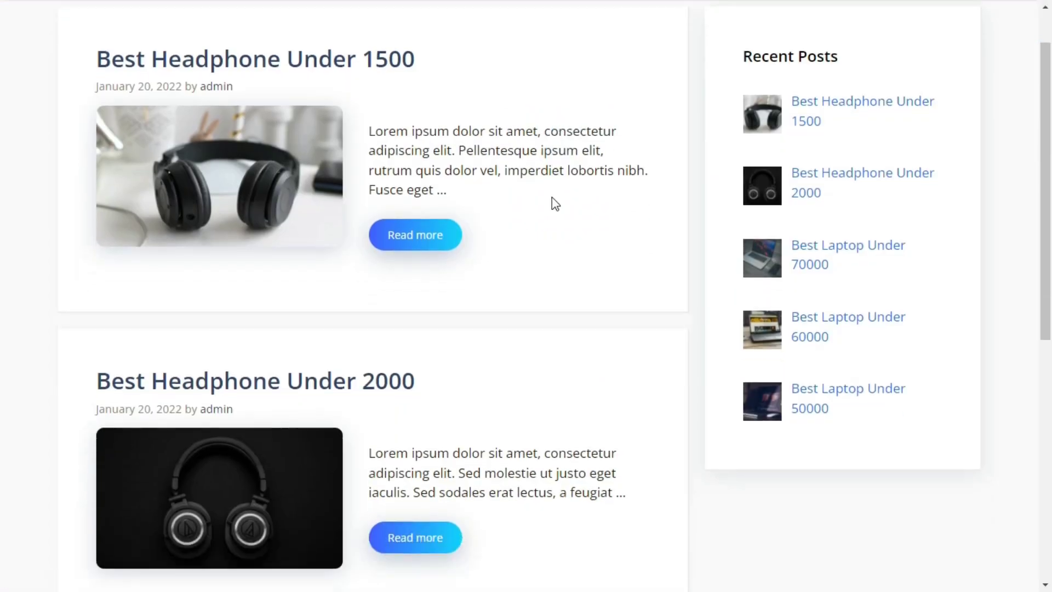
# Step: Look over the finished Cloud For WP demo homepage, including its post cards, recent posts sidebar, pagination and footer
pyautogui.scroll(-5, 551, 204)
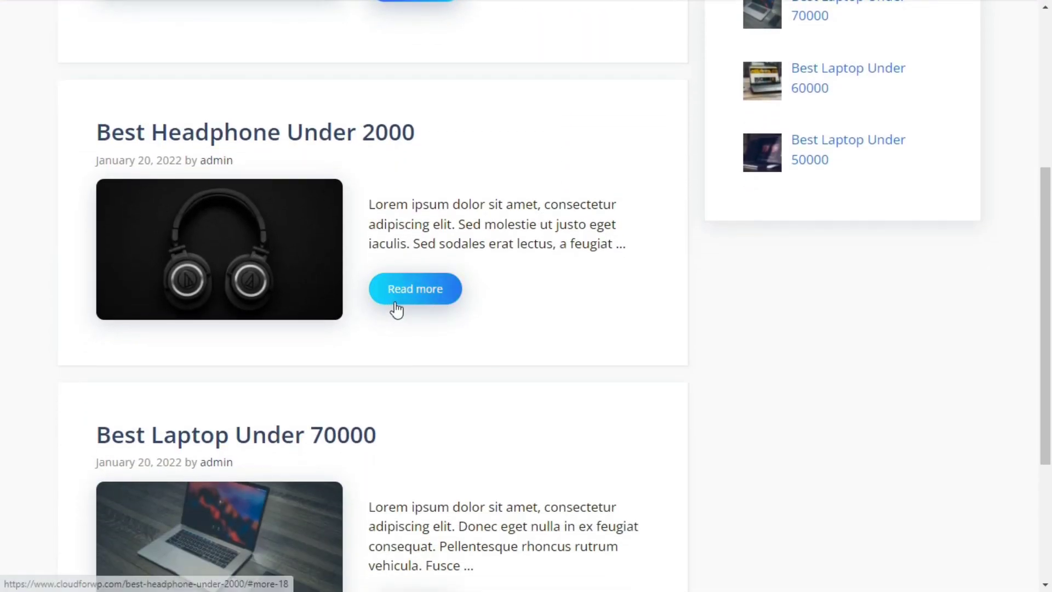
pyautogui.scroll(5, 612, 291)
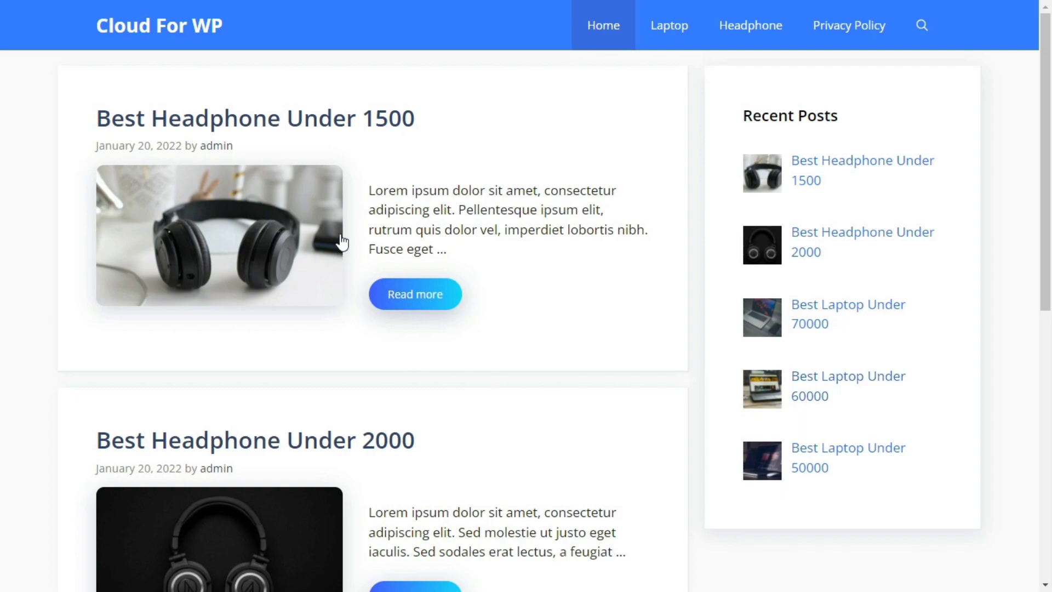
pyautogui.scroll(-10, 453, 267)
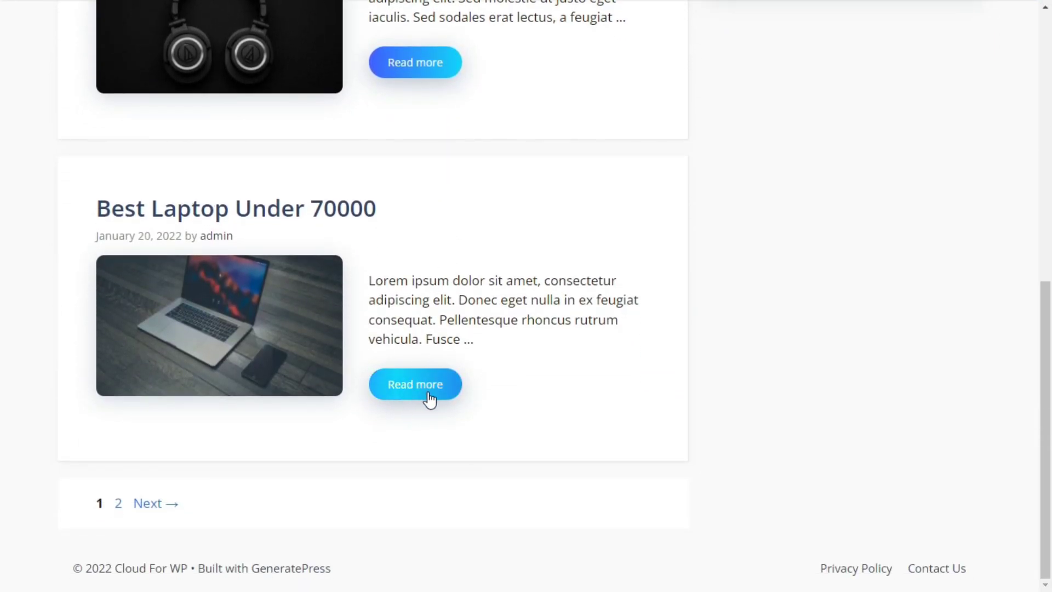
pyautogui.scroll(7, 426, 279)
pyautogui.scroll(3, 430, 281)
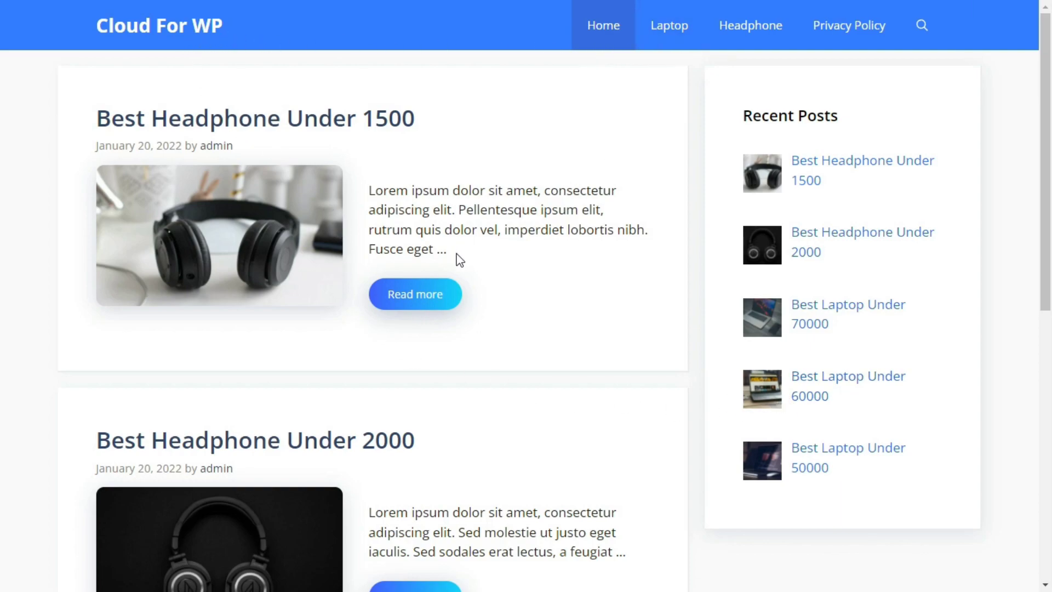
pyautogui.scroll(-10, 448, 273)
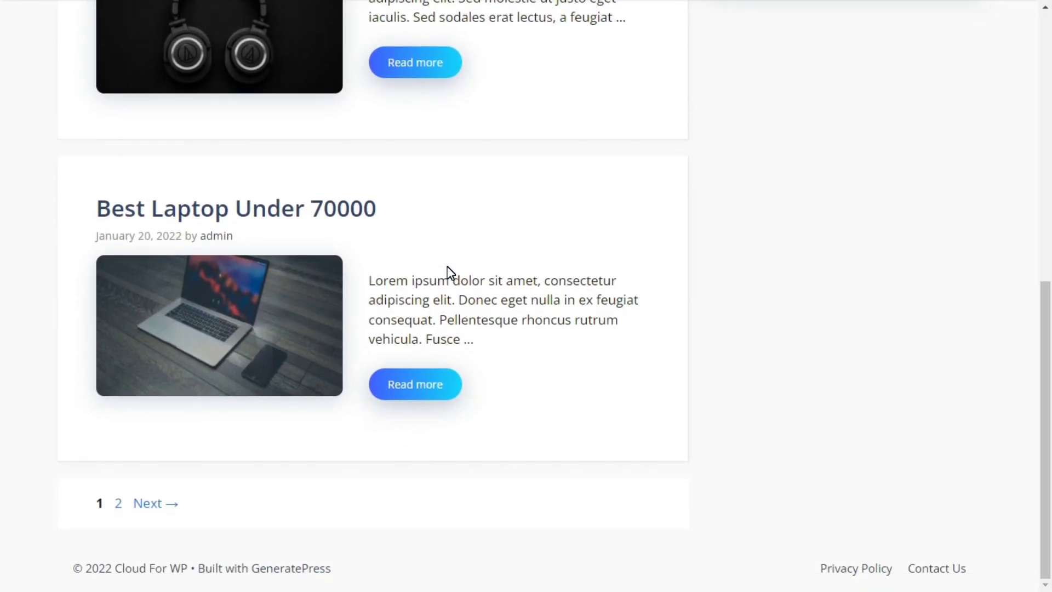
pyautogui.scroll(1, 430, 281)
pyautogui.scroll(5, 428, 277)
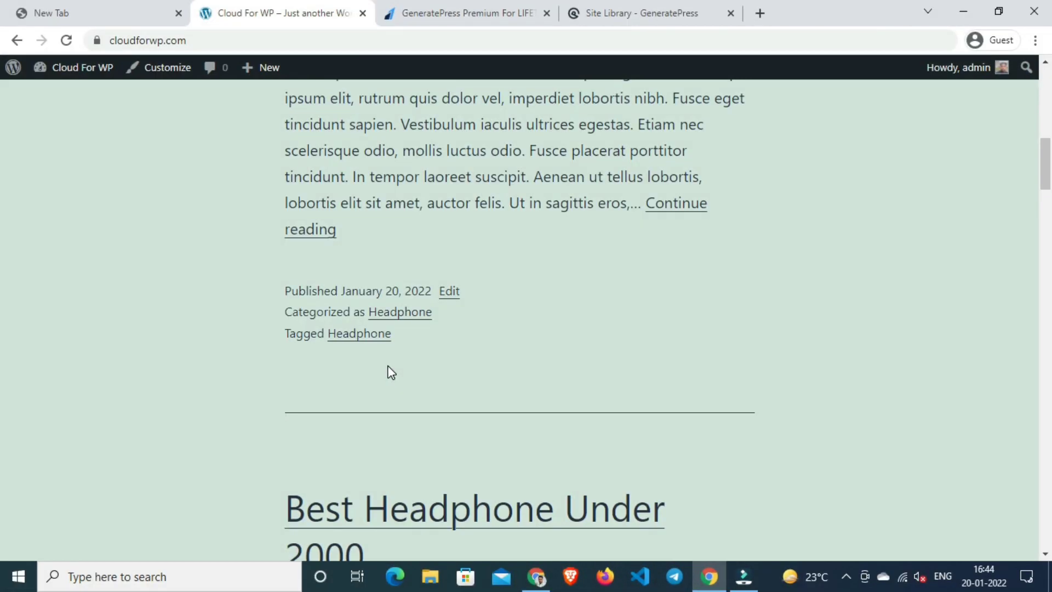
# Step: Examine the current cloudforwp.com homepage, checking its header menu and how the headphone and laptop posts are laid out
pyautogui.scroll(12, 374, 369)
pyautogui.scroll(2, 375, 368)
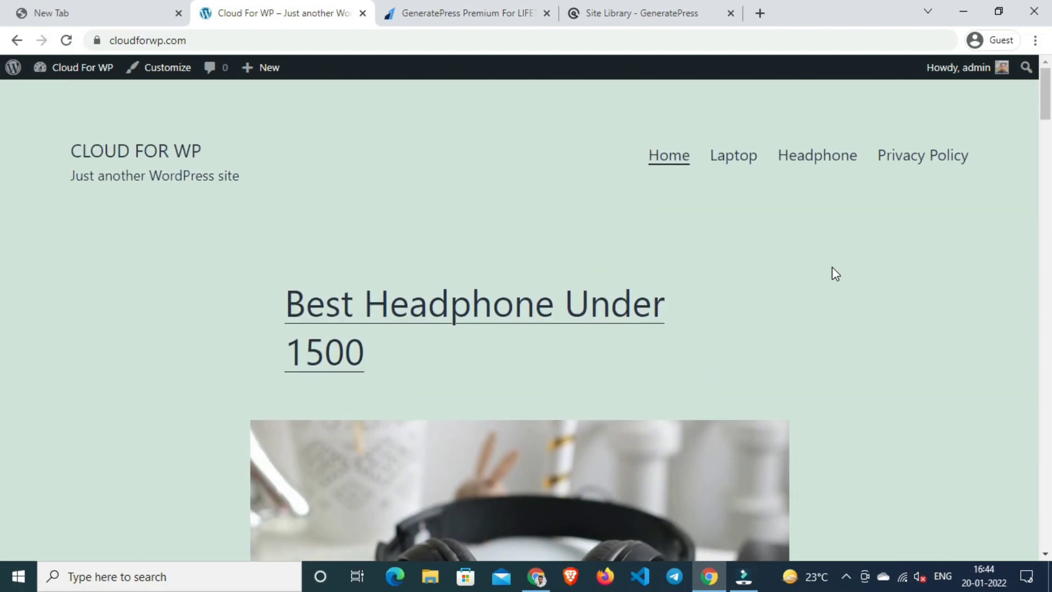
pyautogui.scroll(-15, 784, 296)
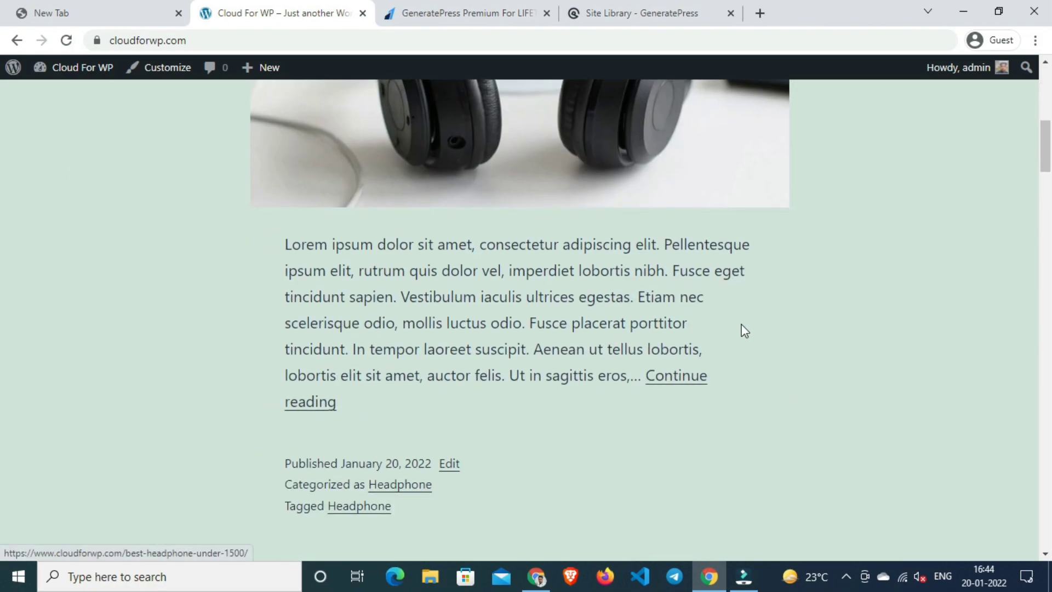
pyautogui.scroll(-17, 724, 337)
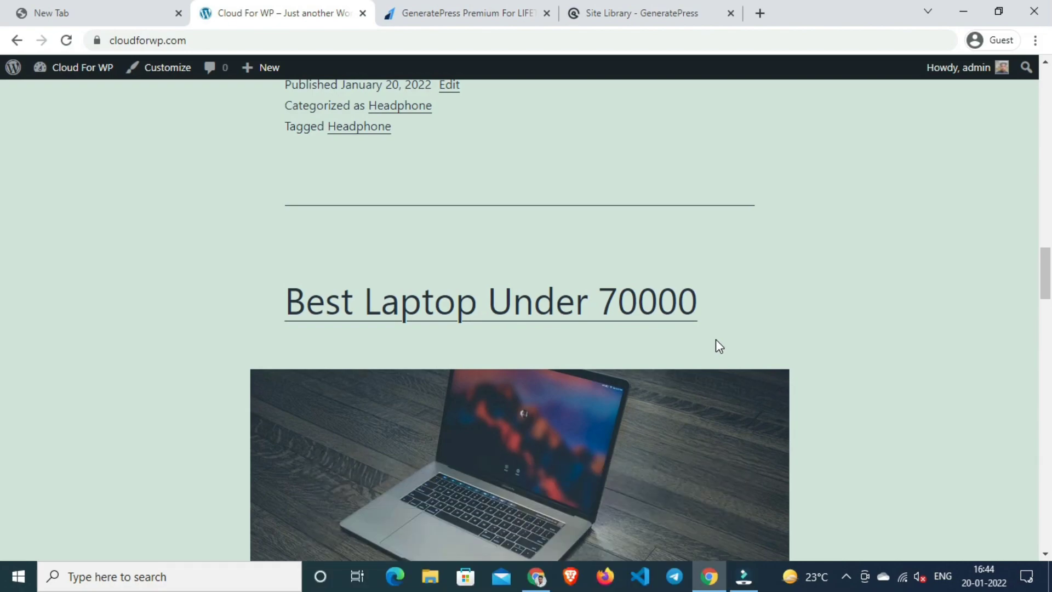
pyautogui.scroll(20, 719, 361)
pyautogui.scroll(3, 678, 361)
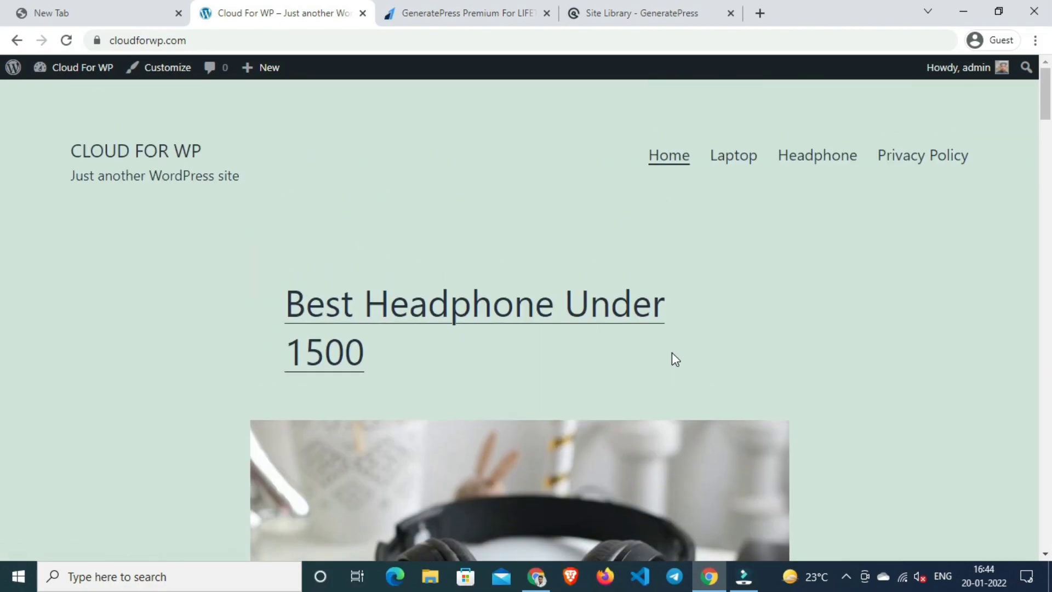
# Step: Go to the site's admin dashboard and open the page for adding new themes
pyautogui.moveTo(74, 67)
pyautogui.click(59, 96)
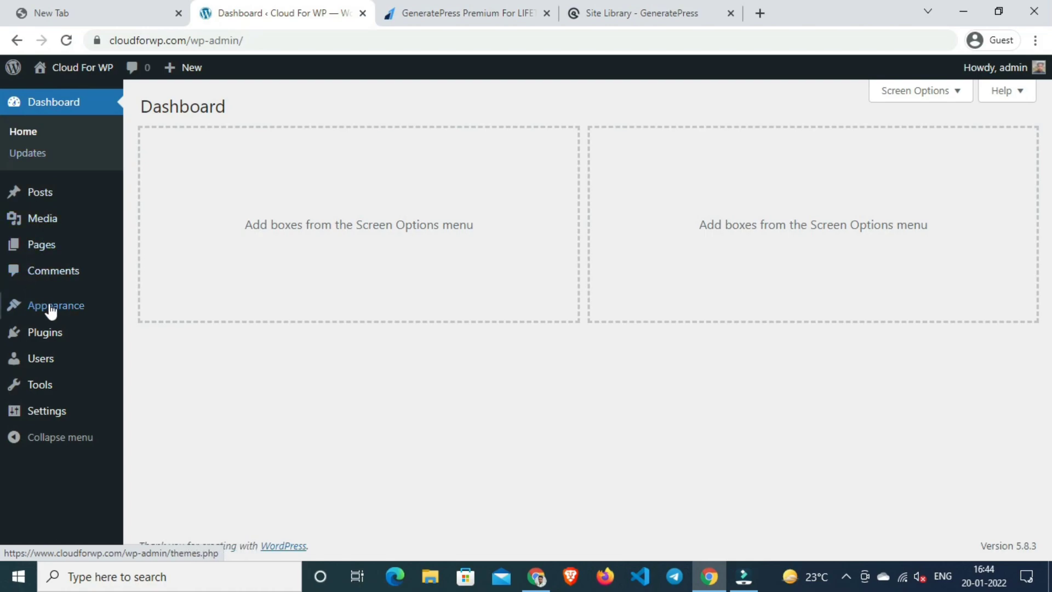
pyautogui.moveTo(76, 317)
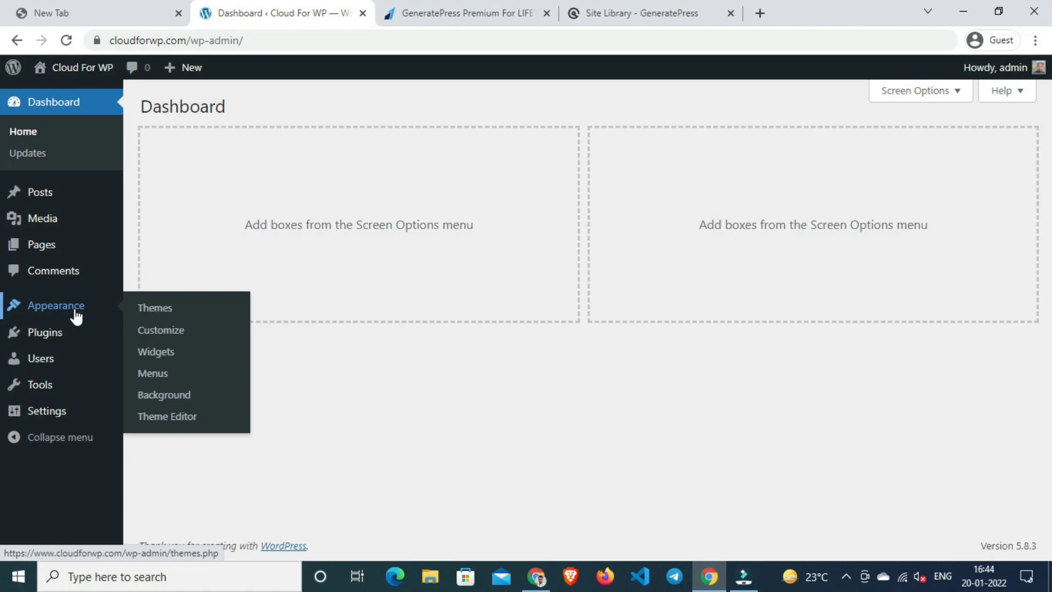
pyautogui.click(145, 311)
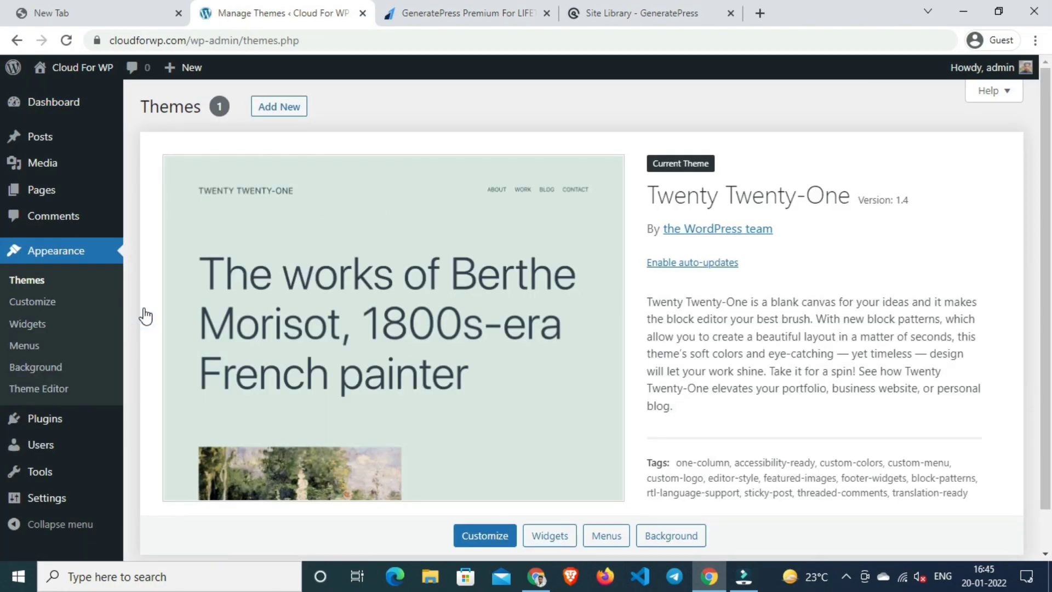
pyautogui.click(278, 114)
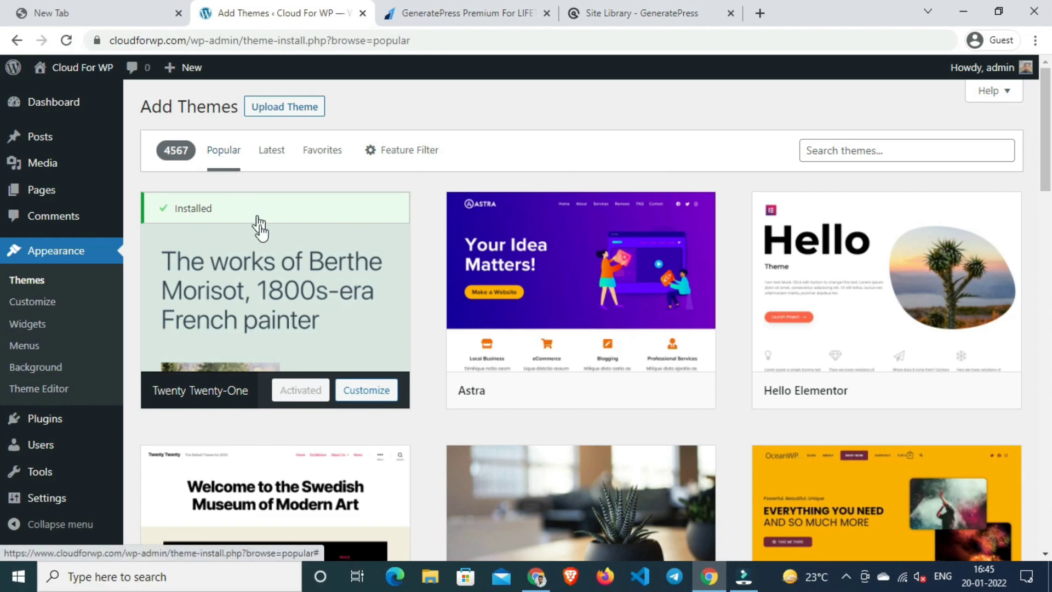
# Step: Find the GeneratePress theme among the popular themes, install it and activate it
pyautogui.scroll(-3, 265, 257)
pyautogui.scroll(-7, 267, 280)
pyautogui.scroll(-5, 406, 326)
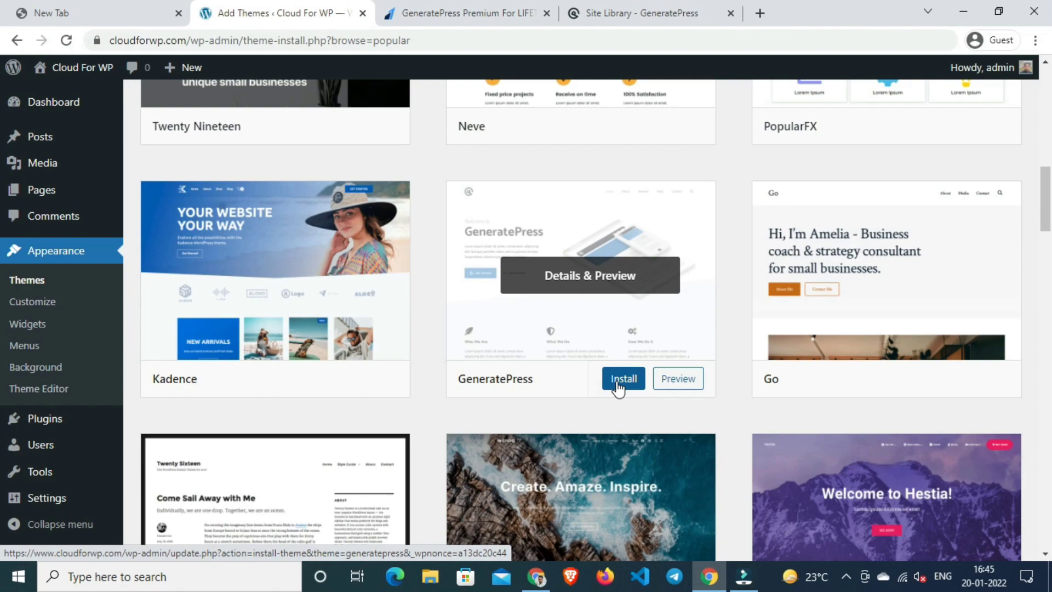
pyautogui.click(618, 384)
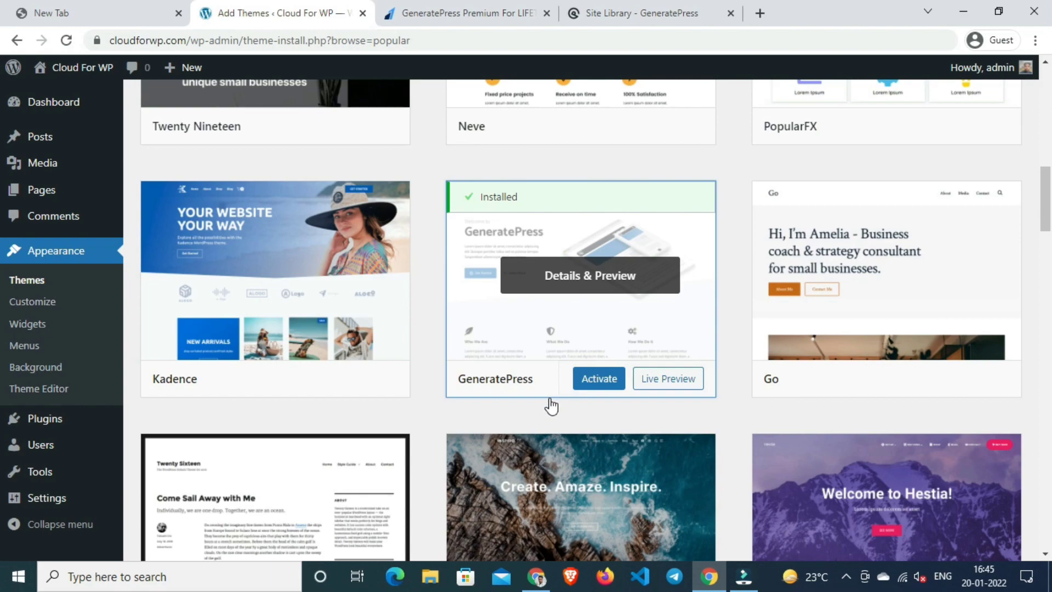
pyautogui.click(596, 385)
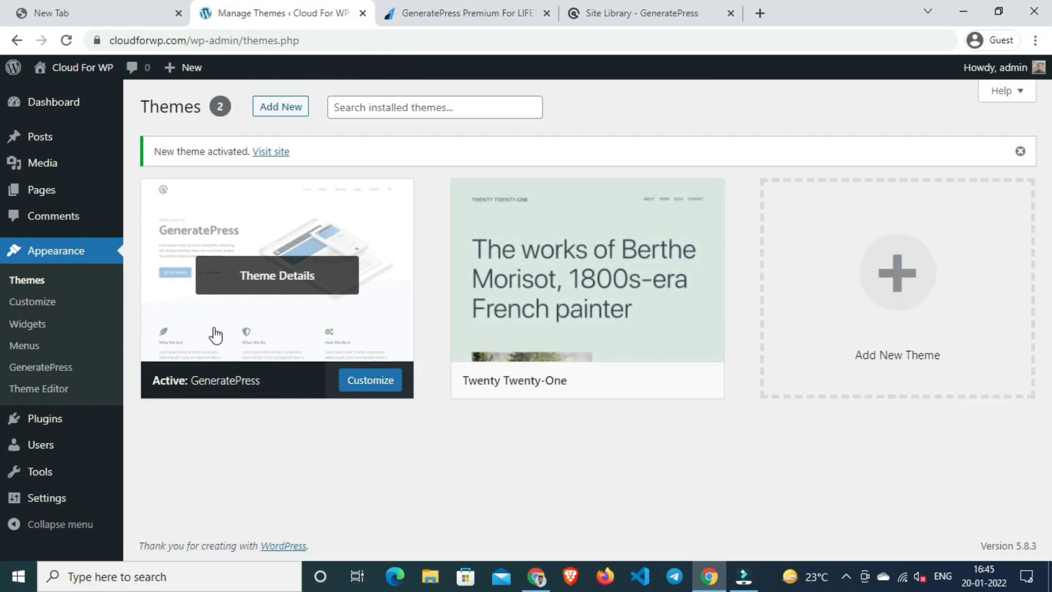
# Step: Visit the live site and examine how the homepage looks with the GeneratePress theme
pyautogui.moveTo(61, 75)
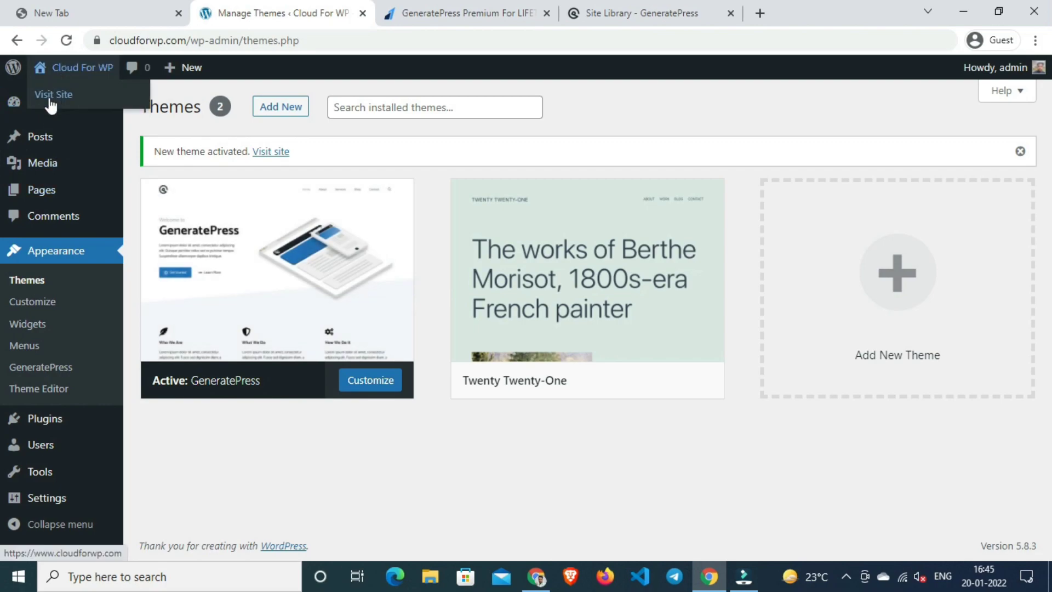
pyautogui.click(50, 100)
pyautogui.scroll(-10, 305, 282)
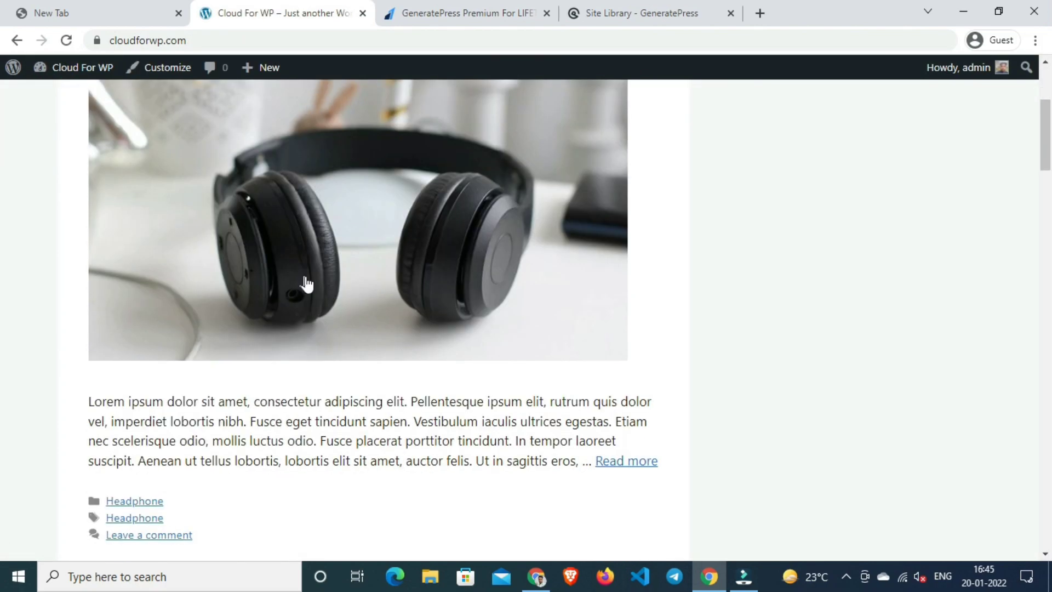
pyautogui.scroll(5, 317, 291)
pyautogui.scroll(4, 321, 293)
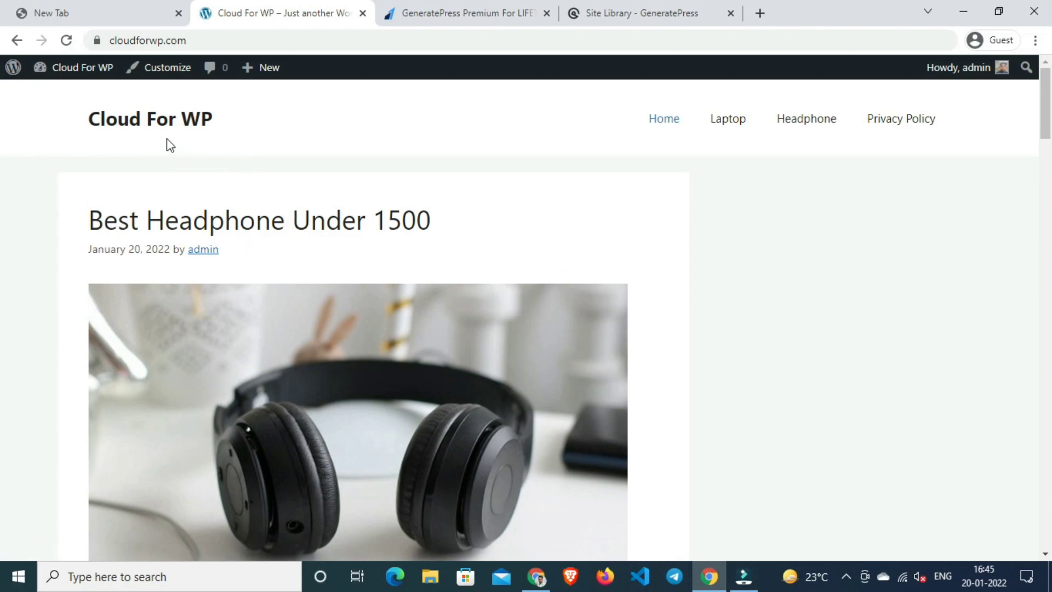
# Step: Return to the admin dashboard and open the upload form for adding a new plugin
pyautogui.moveTo(82, 66)
pyautogui.click(64, 99)
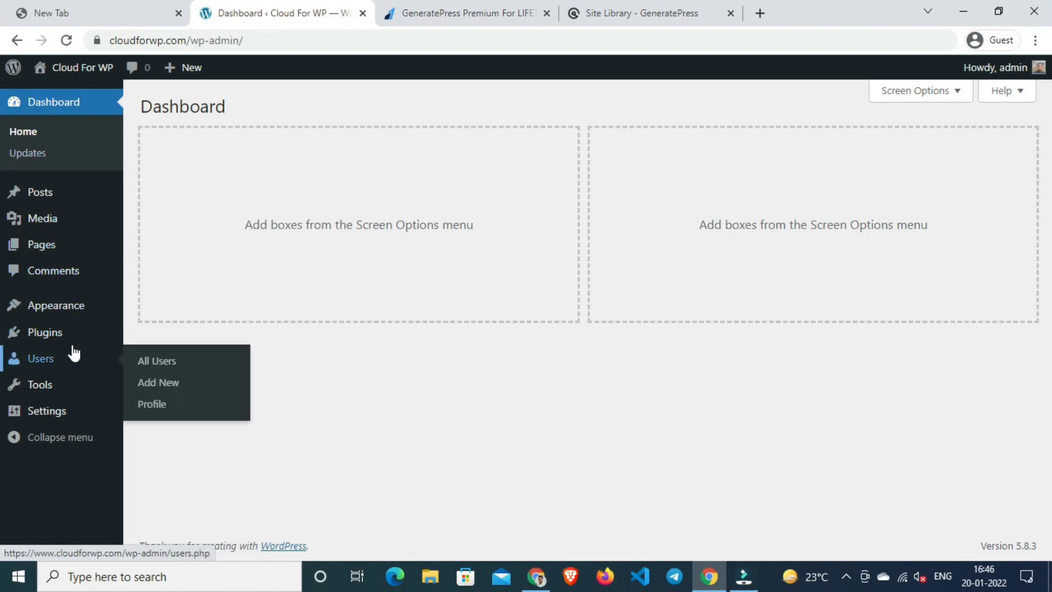
pyautogui.moveTo(77, 346)
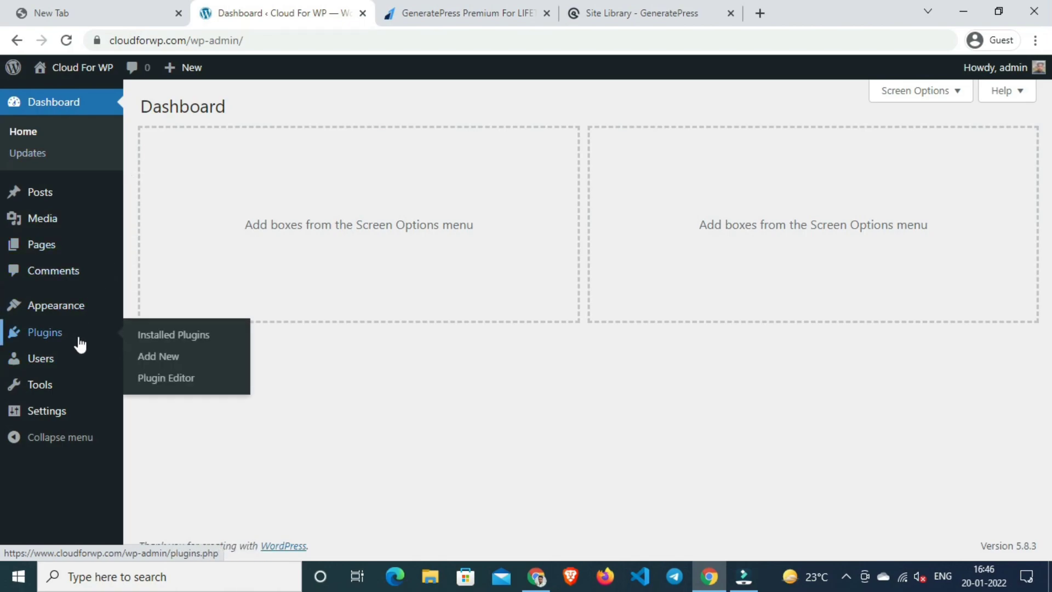
pyautogui.click(160, 360)
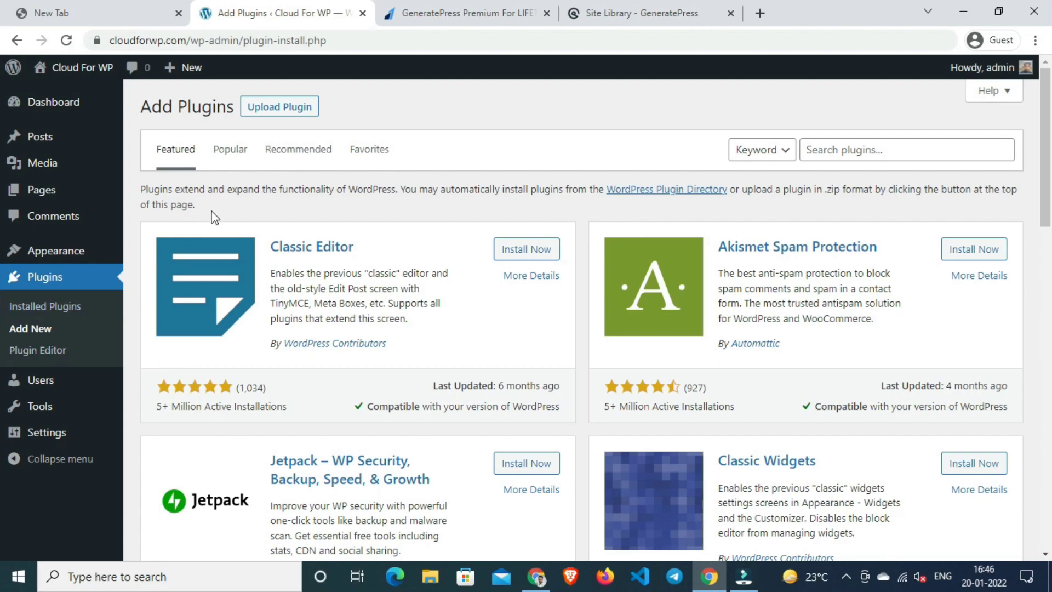
pyautogui.click(255, 108)
# Step: Upload the gp-premium zip file from the Downloads folder, install the plugin and activate it
pyautogui.click(504, 249)
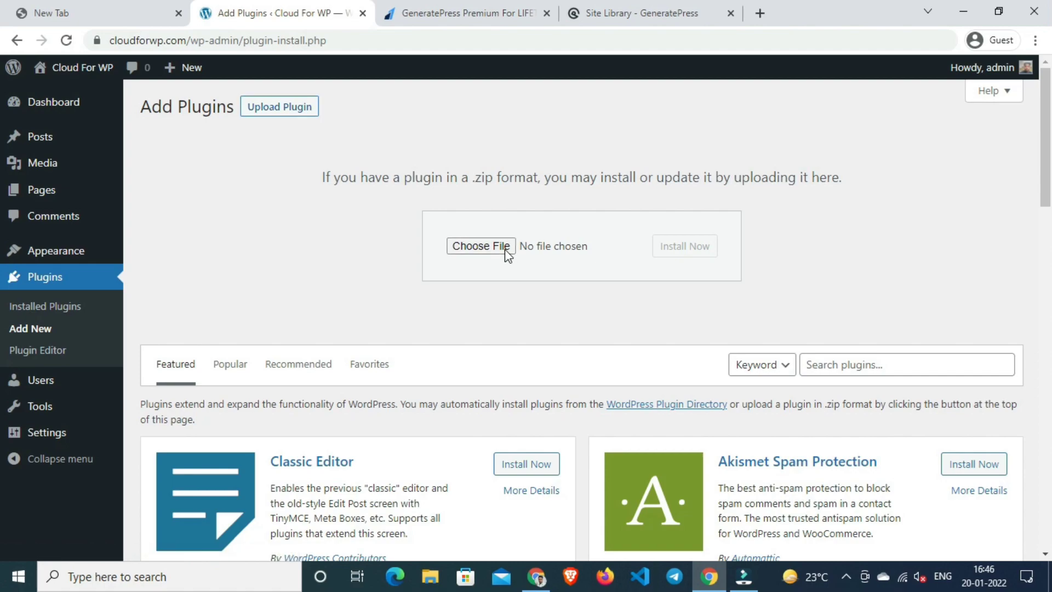
pyautogui.click(162, 215)
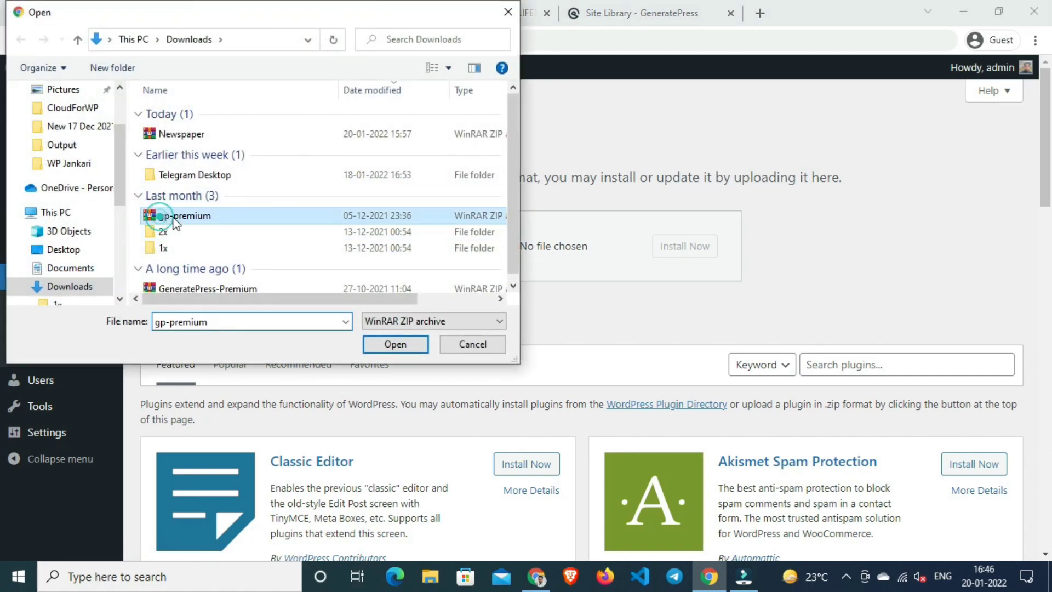
pyautogui.click(393, 347)
pyautogui.click(693, 258)
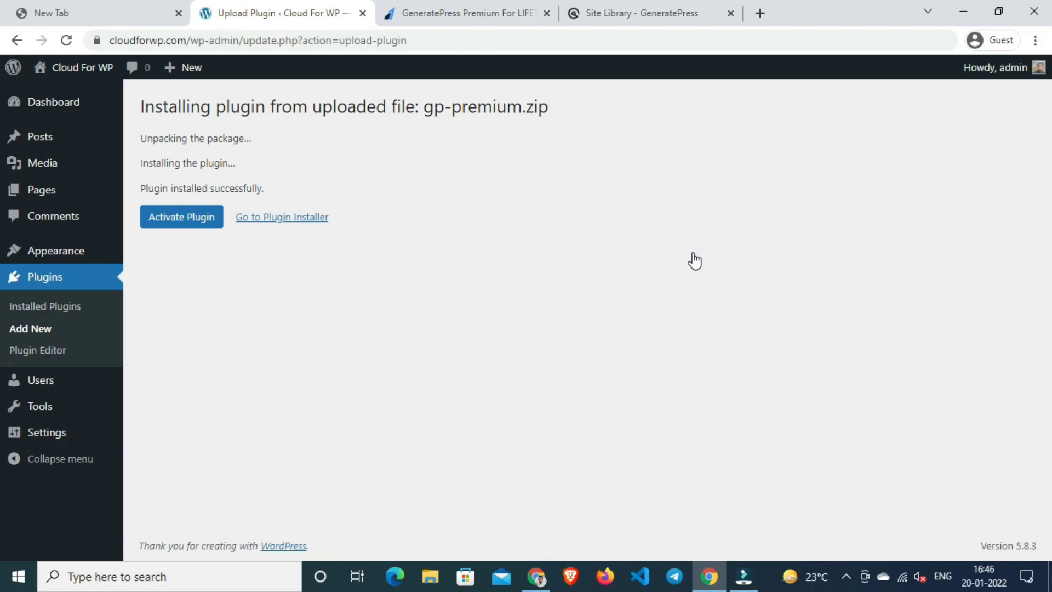
pyautogui.click(182, 219)
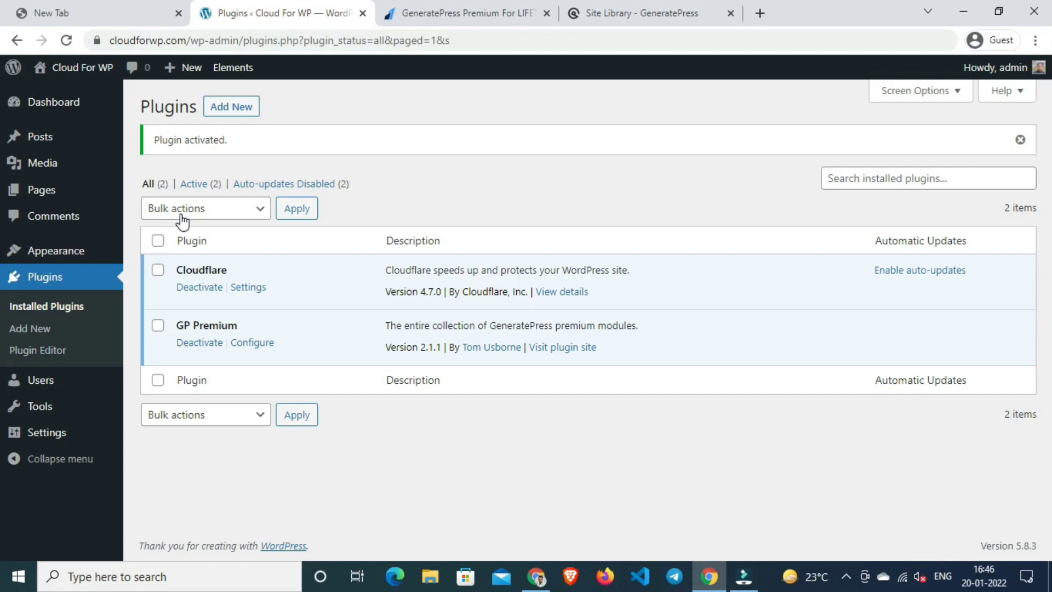
# Step: Open the configuration page of the GP Premium plugin and check its license key section
pyautogui.click(488, 12)
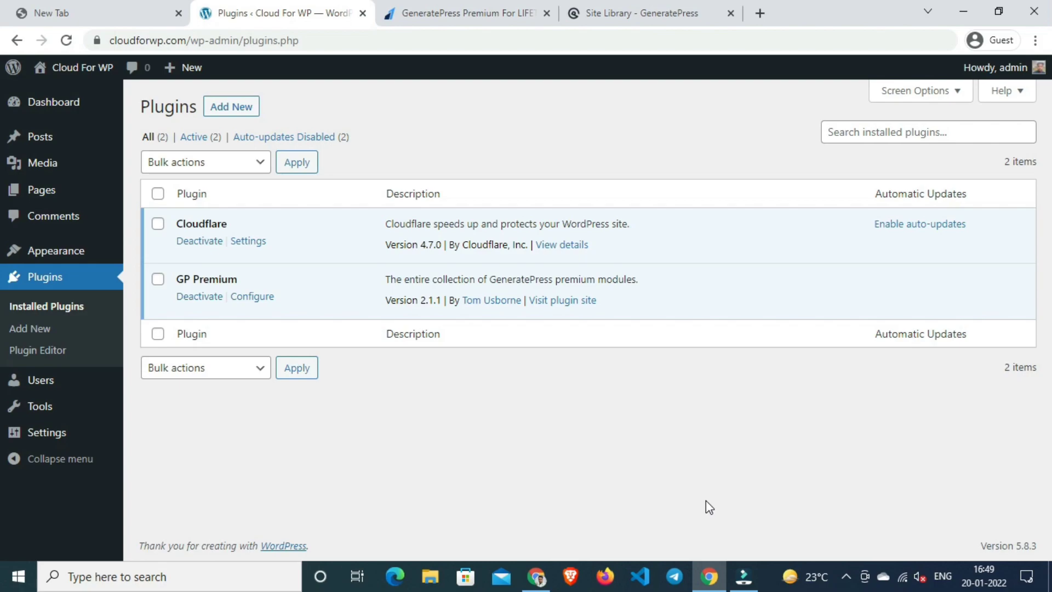
pyautogui.click(249, 298)
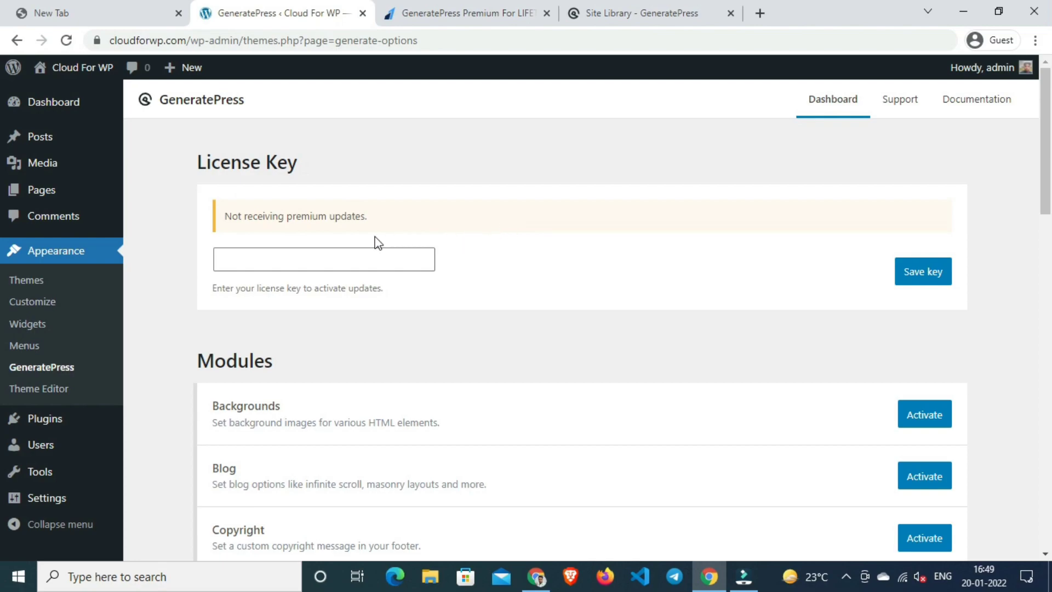
pyautogui.moveTo(254, 218); pyautogui.dragTo(218, 223)
pyautogui.scroll(-3, 337, 204)
pyautogui.scroll(3, 340, 210)
pyautogui.click(436, 188)
# Step: Paste the GP Premium license key, save it to activate premium updates, and reload the page
pyautogui.click(246, 261)
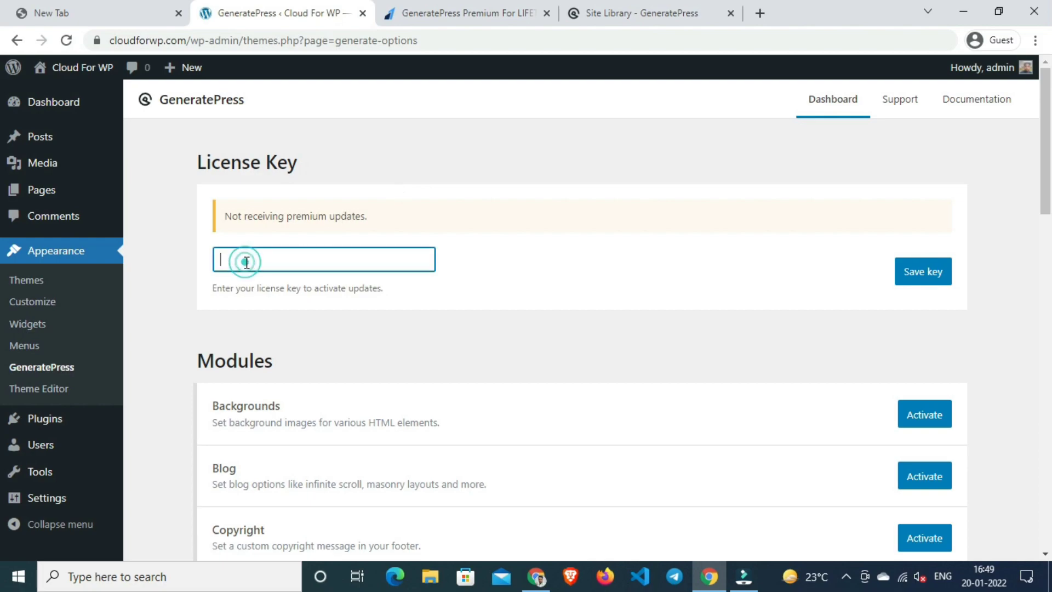
pyautogui.hotkey('ctrl', 'v')
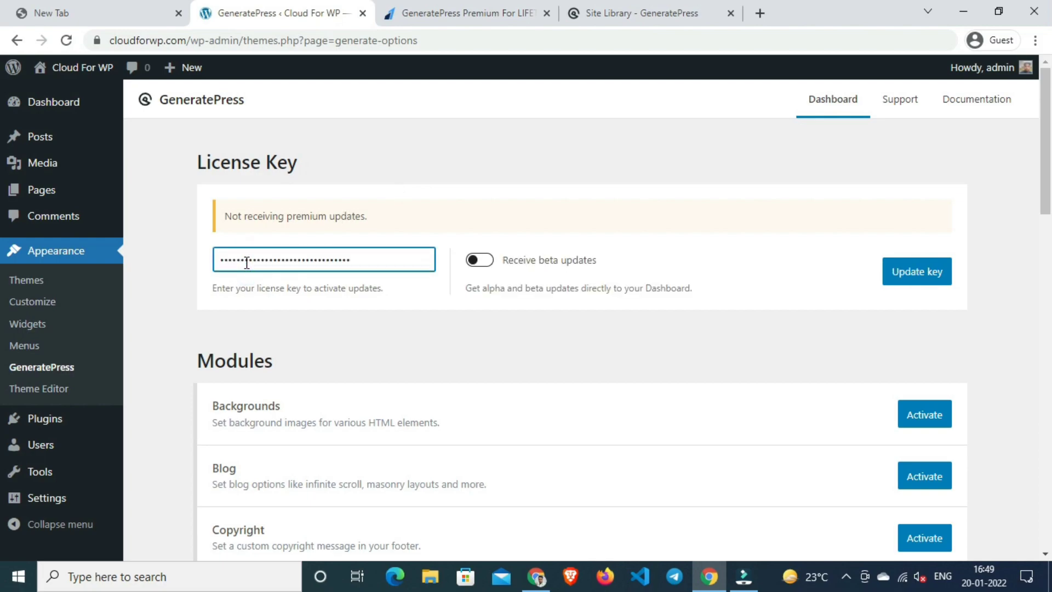
pyautogui.click(901, 271)
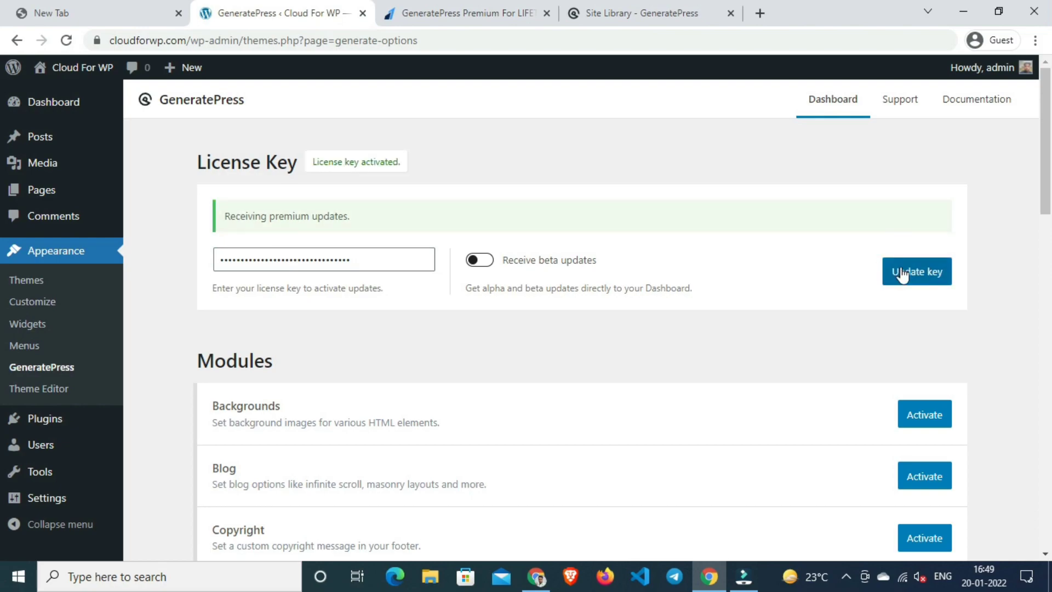
pyautogui.click(67, 40)
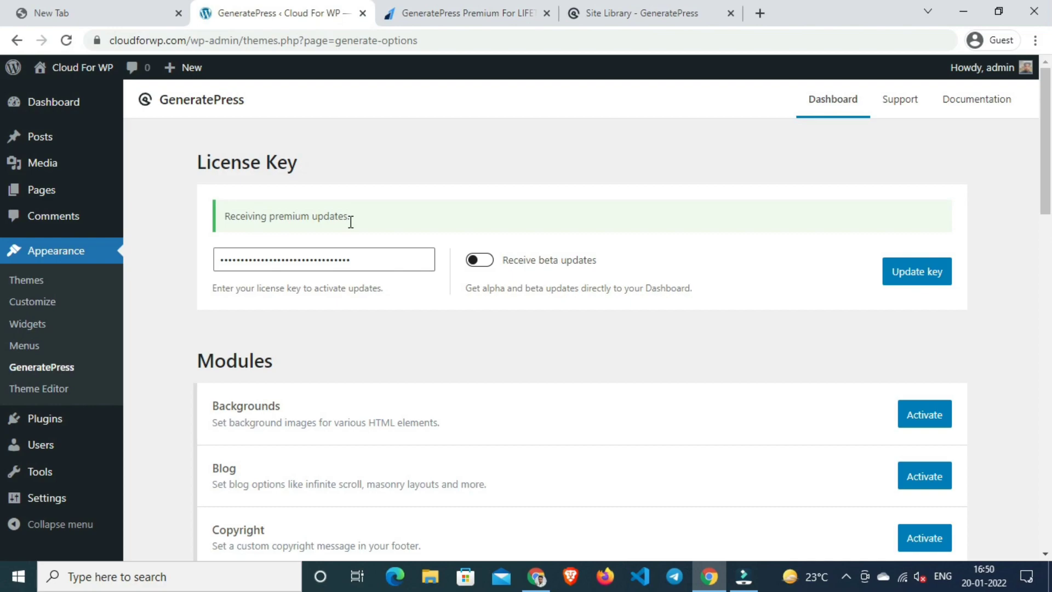
# Step: Activate the Backgrounds, Blog and Copyright modules of GP Premium
pyautogui.scroll(-3, 351, 221)
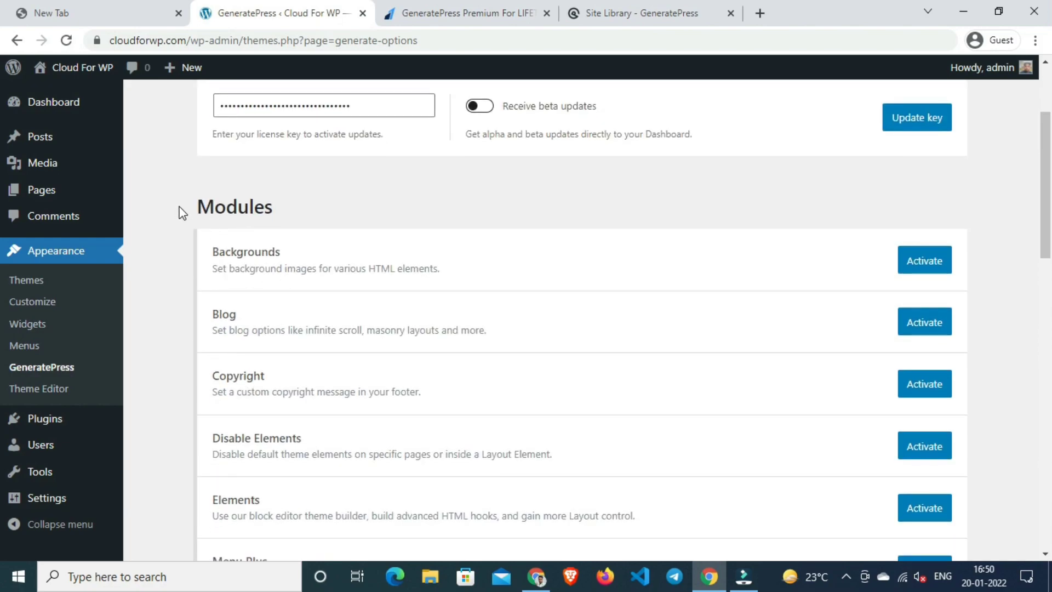
pyautogui.scroll(-10, 272, 268)
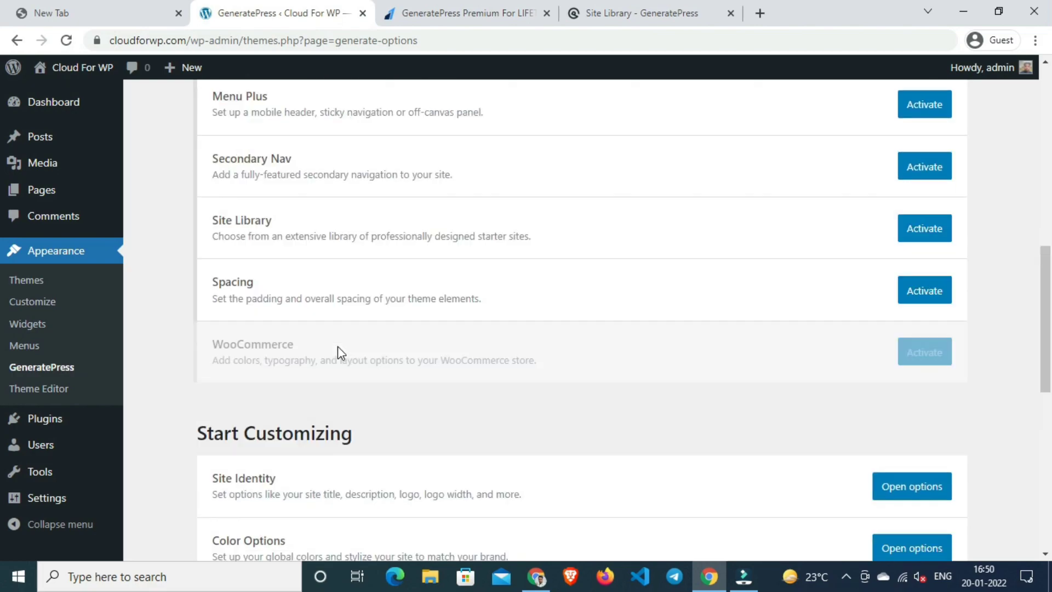
pyautogui.scroll(13, 341, 353)
pyautogui.scroll(-6, 693, 243)
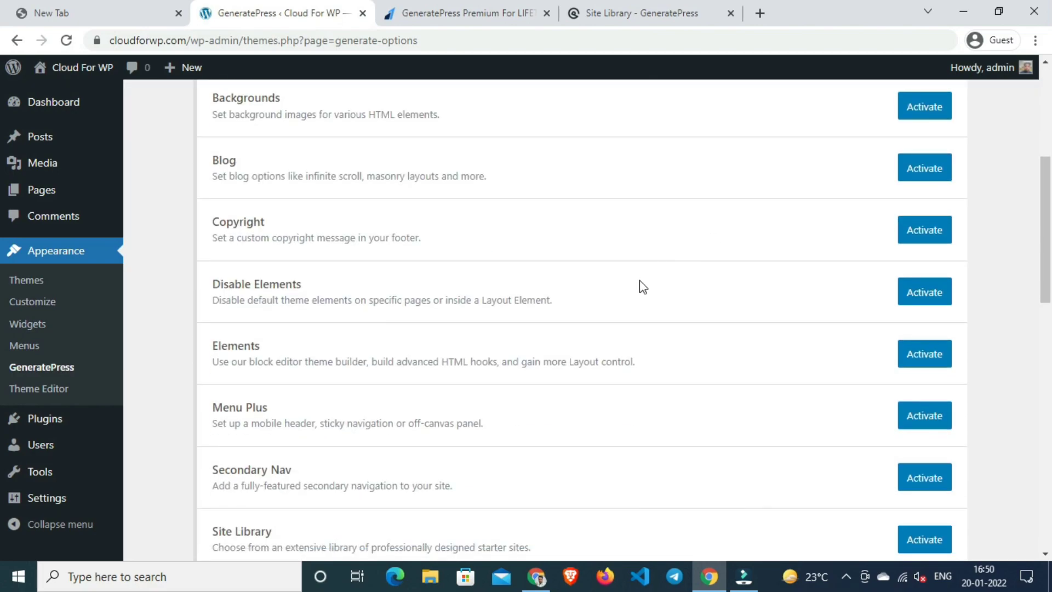
pyautogui.scroll(4, 640, 288)
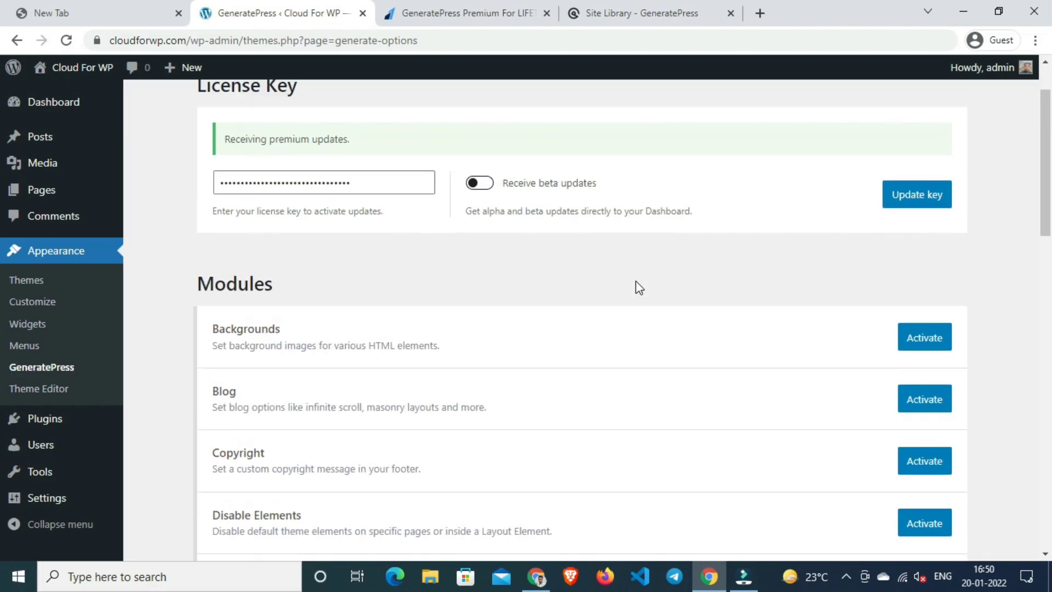
pyautogui.click(935, 349)
pyautogui.scroll(-2, 934, 350)
pyautogui.scroll(-2, 926, 307)
pyautogui.click(916, 244)
pyautogui.click(916, 295)
# Step: Activate the Disable Elements, Elements, Menu Plus, Secondary Nav, Site Library and Spacing modules, and review the module list
pyautogui.scroll(-3, 916, 296)
pyautogui.click(926, 213)
pyautogui.click(917, 276)
pyautogui.click(926, 337)
pyautogui.click(921, 217)
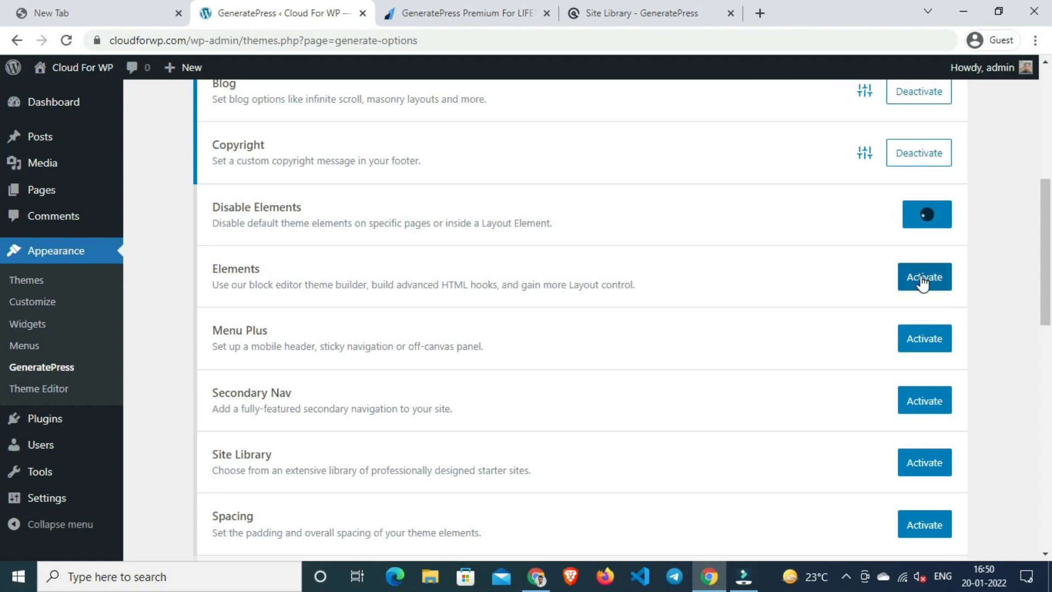
pyautogui.scroll(-3, 926, 269)
pyautogui.click(932, 252)
pyautogui.click(923, 312)
pyautogui.click(905, 373)
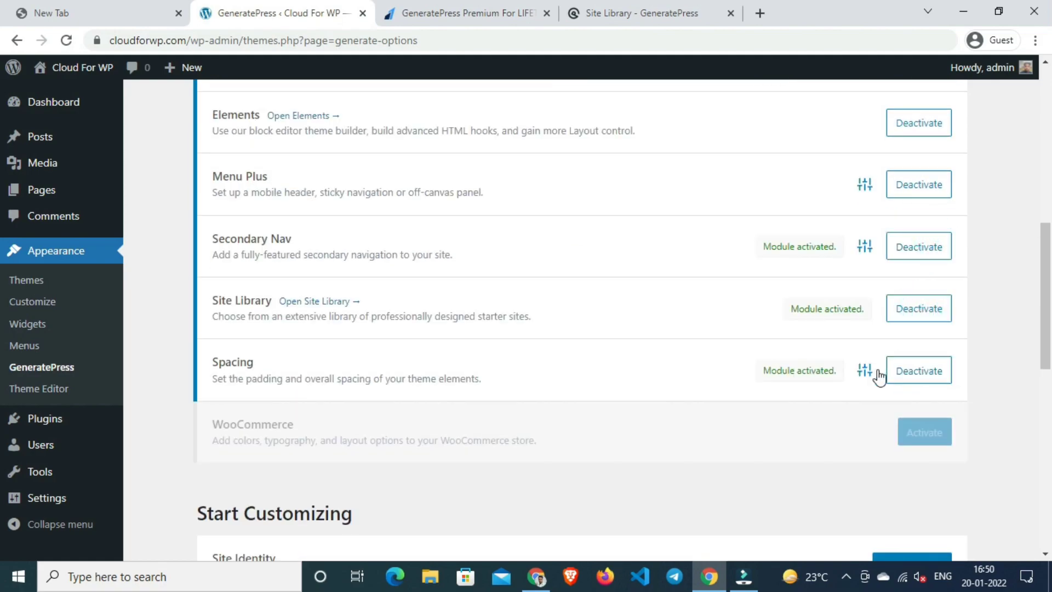
pyautogui.scroll(5, 657, 343)
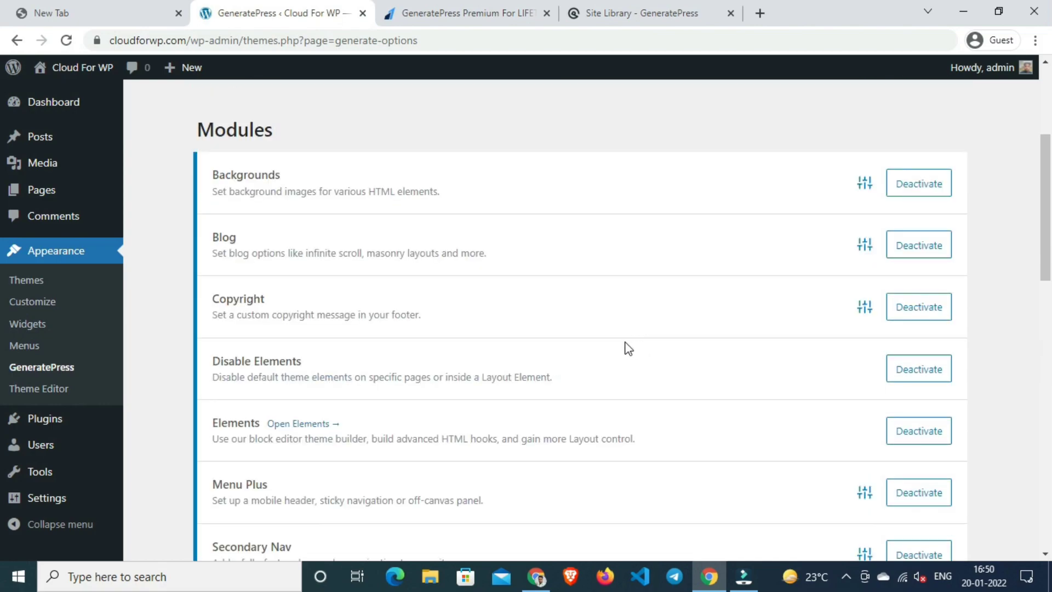
pyautogui.scroll(-10, 437, 248)
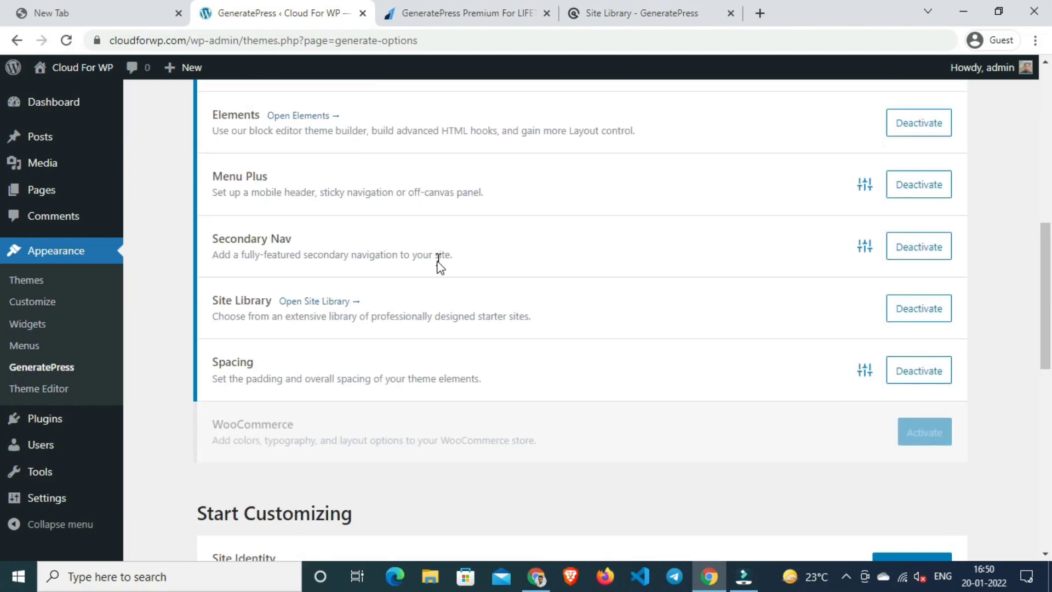
pyautogui.scroll(-5, 451, 268)
pyautogui.scroll(15, 452, 269)
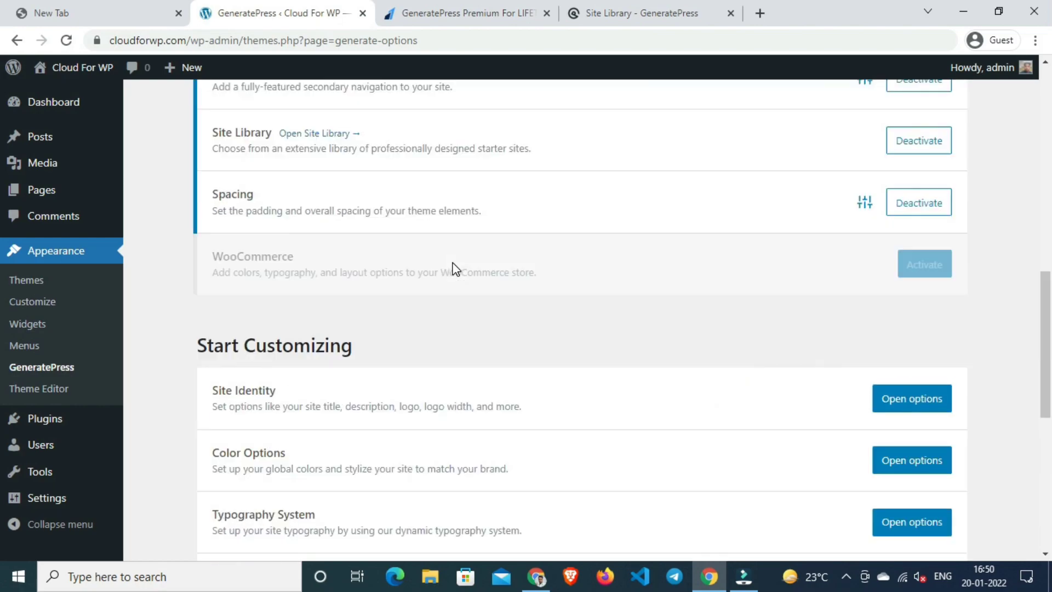
# Step: Open the Cloud For WP front end in a new tab and examine the homepage's post layout
pyautogui.rightClick(59, 90)
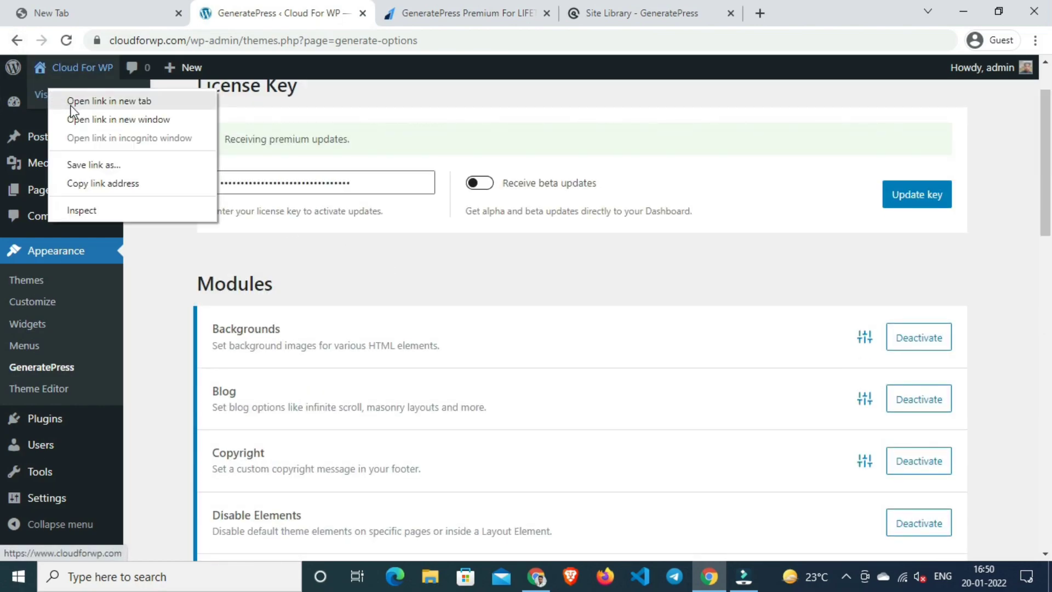
pyautogui.click(74, 101)
pyautogui.click(403, 8)
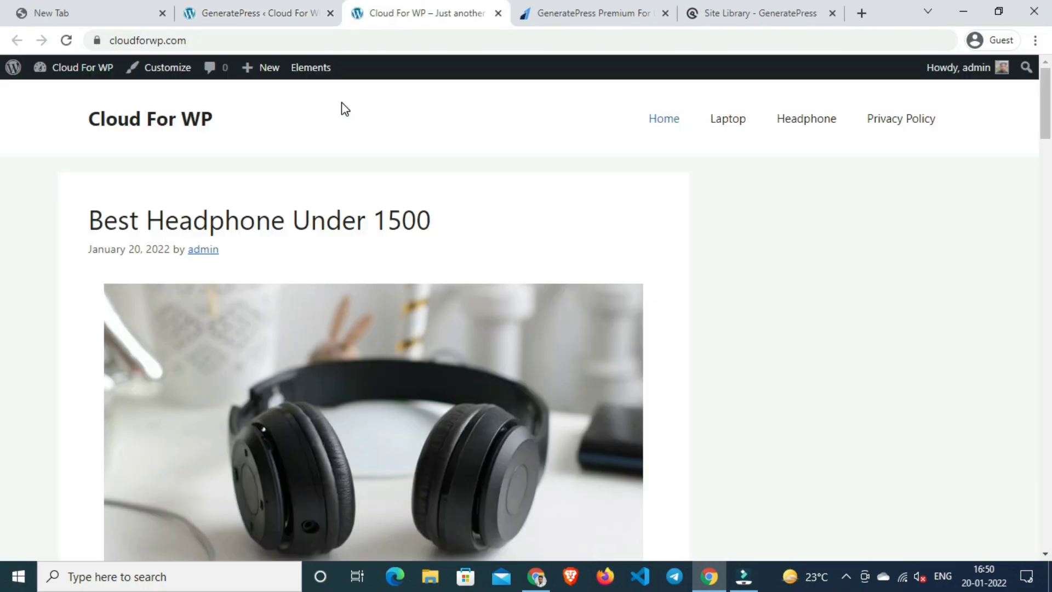
pyautogui.scroll(-7, 384, 178)
pyautogui.scroll(-9, 378, 180)
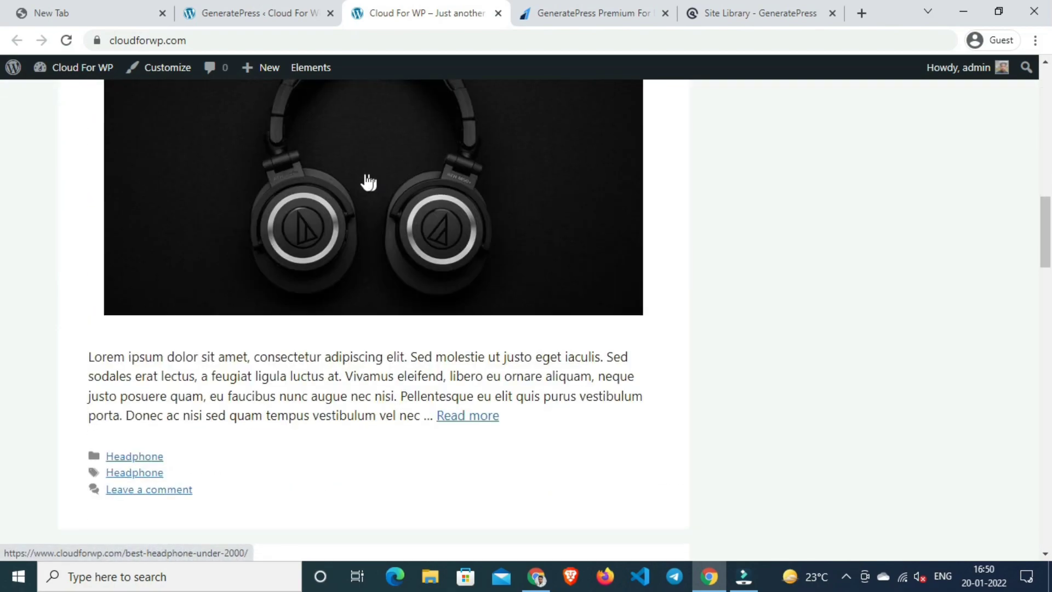
pyautogui.scroll(16, 685, 250)
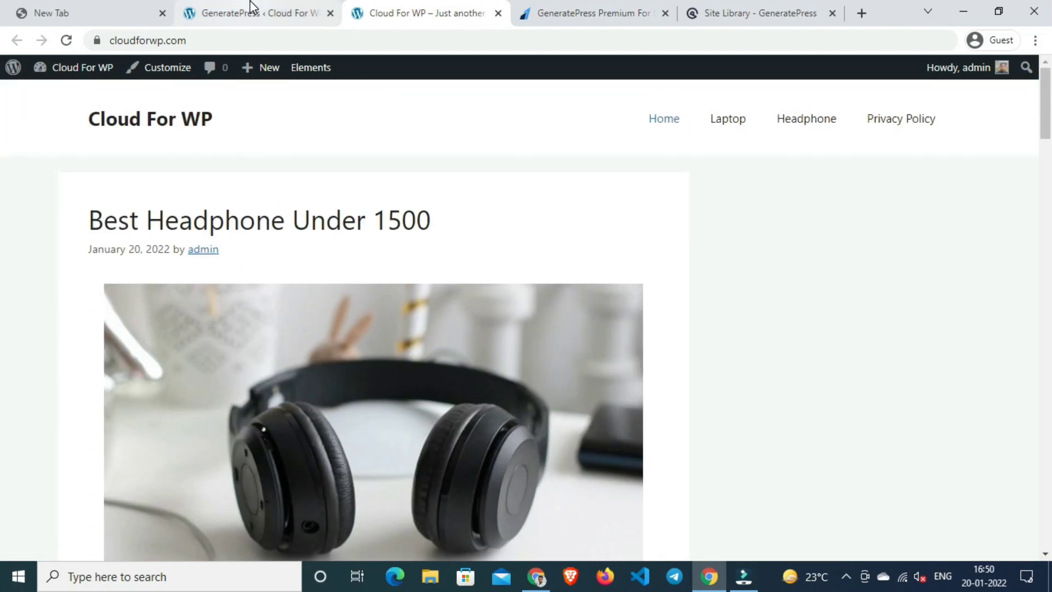
# Step: Return to the GeneratePress settings page and review its modules and customizing options
pyautogui.click(250, 2)
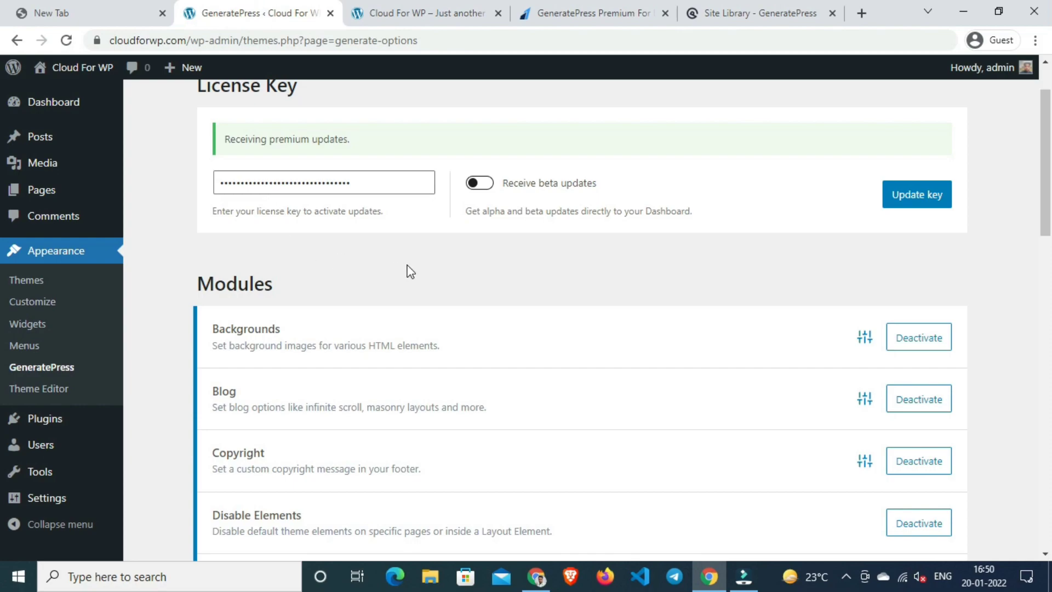
pyautogui.scroll(-8, 436, 263)
pyautogui.scroll(-6, 436, 262)
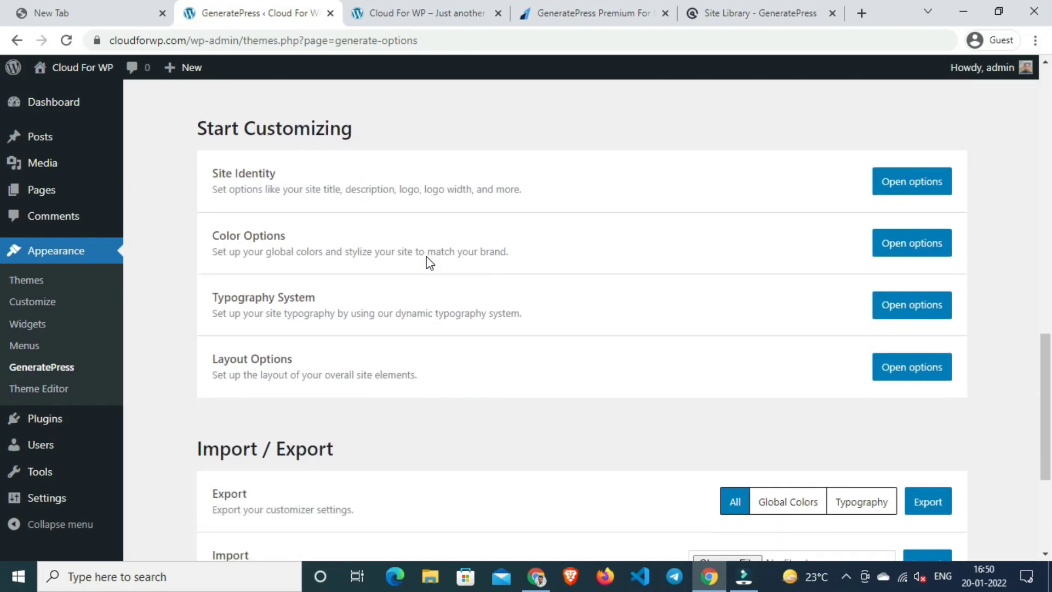
pyautogui.scroll(11, 426, 257)
pyautogui.scroll(-4, 433, 250)
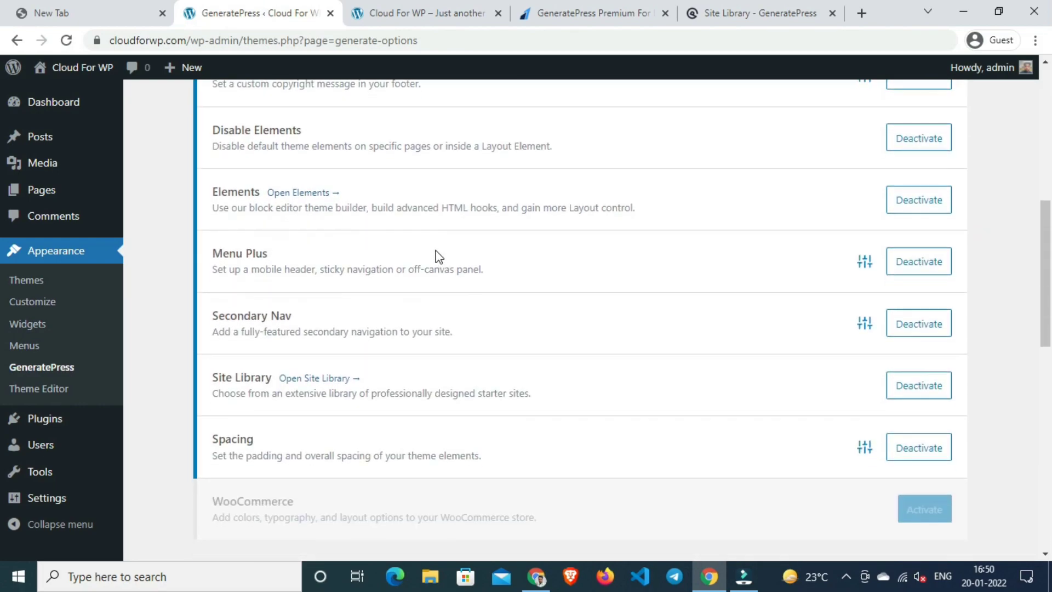
# Step: Close the open preview on the GeneratePress website's site library and locate the Marketer template
pyautogui.click(717, 7)
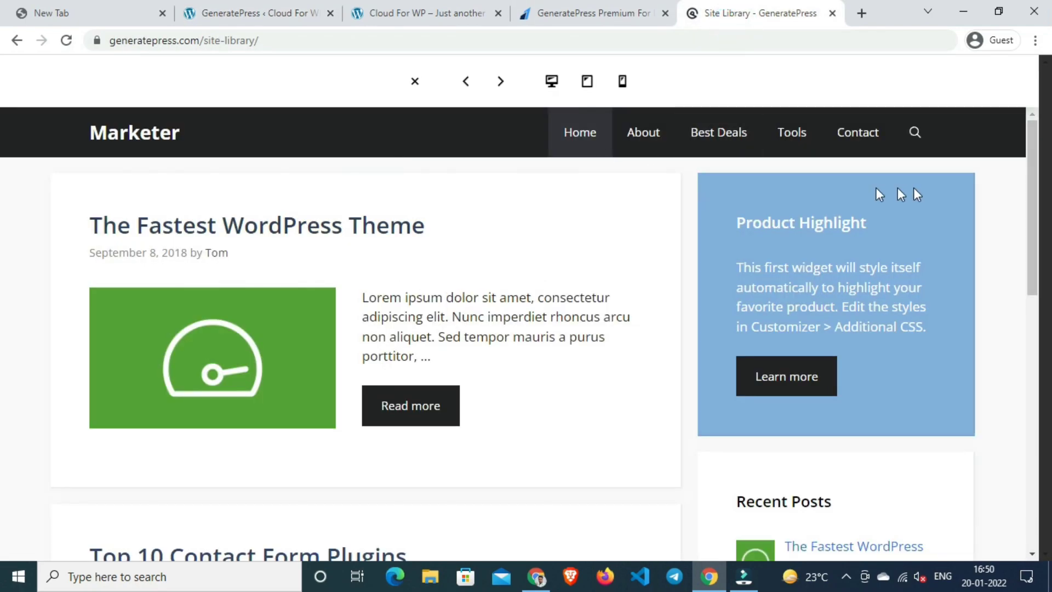
pyautogui.click(414, 84)
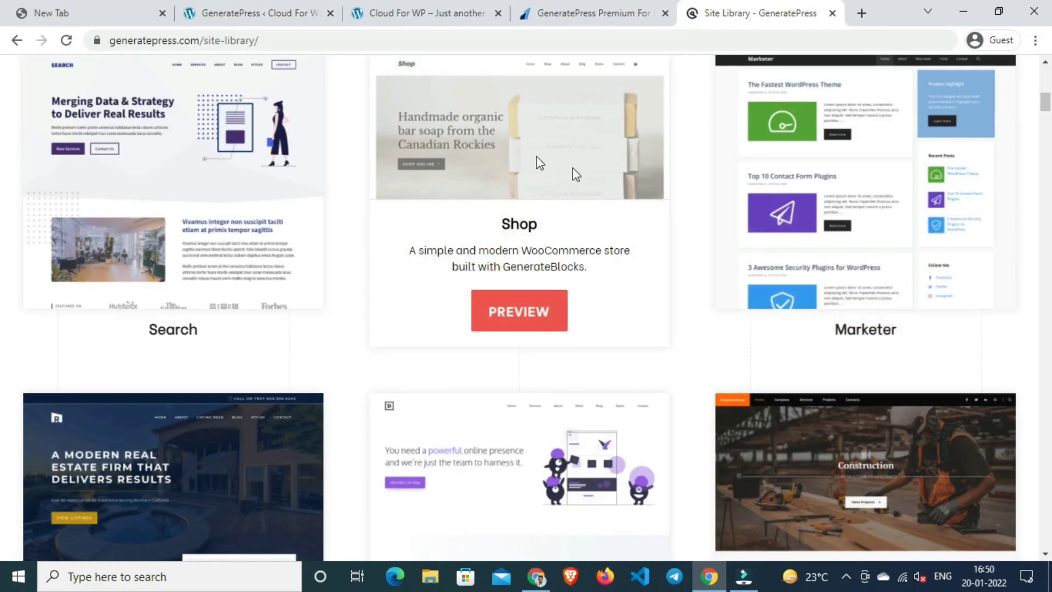
pyautogui.scroll(5, 415, 258)
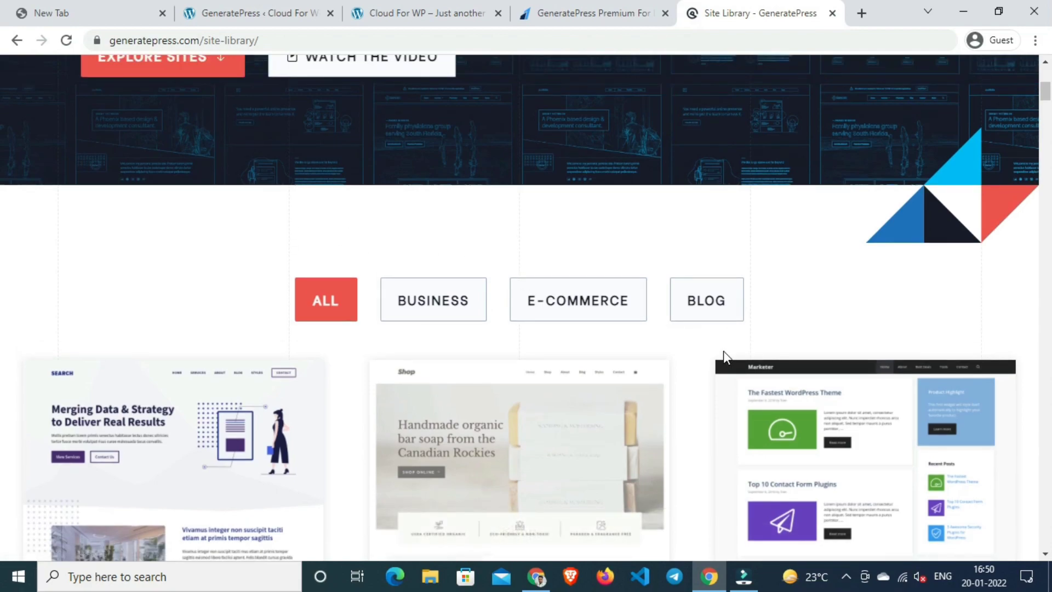
pyautogui.scroll(-4, 385, 214)
pyautogui.moveTo(731, 365)
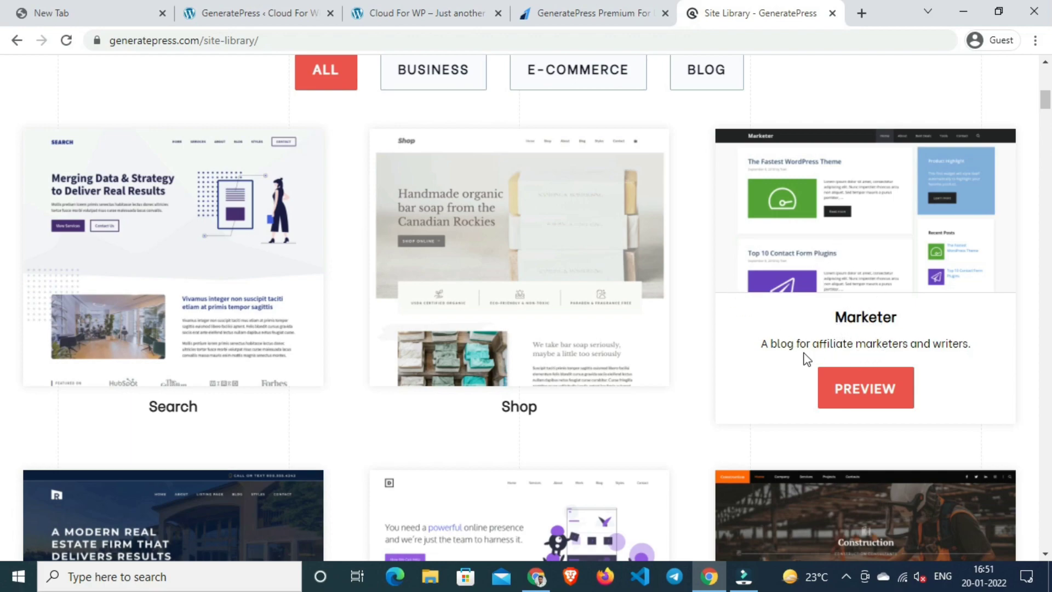
# Step: Preview the Marketer template, open its demo site in a separate tab, and dismiss the tab-grouping tip
pyautogui.click(868, 403)
pyautogui.scroll(-6, 594, 340)
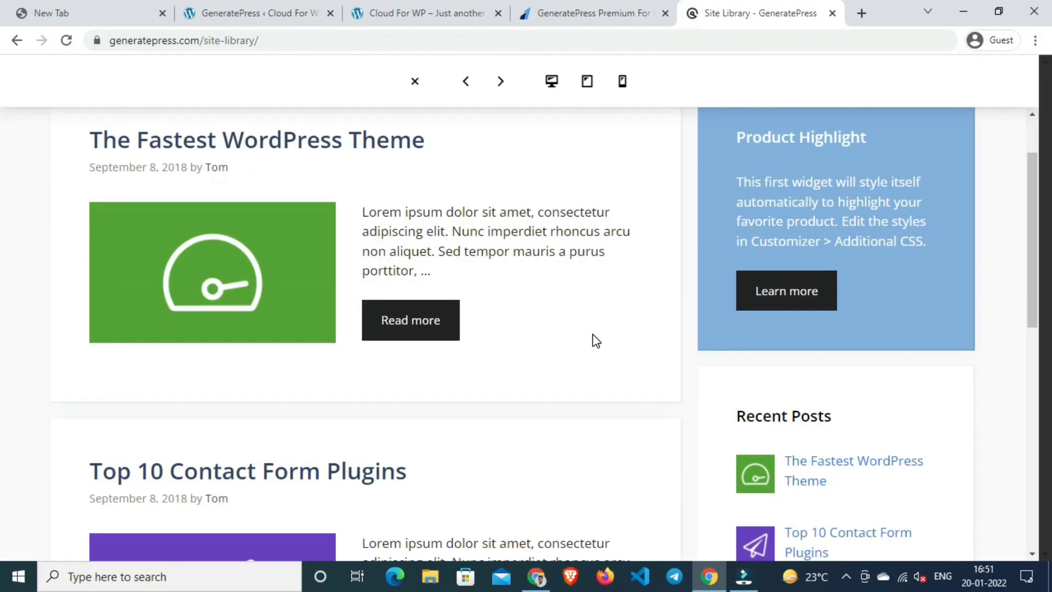
pyautogui.scroll(6, 585, 348)
pyautogui.rightClick(156, 133)
pyautogui.click(192, 144)
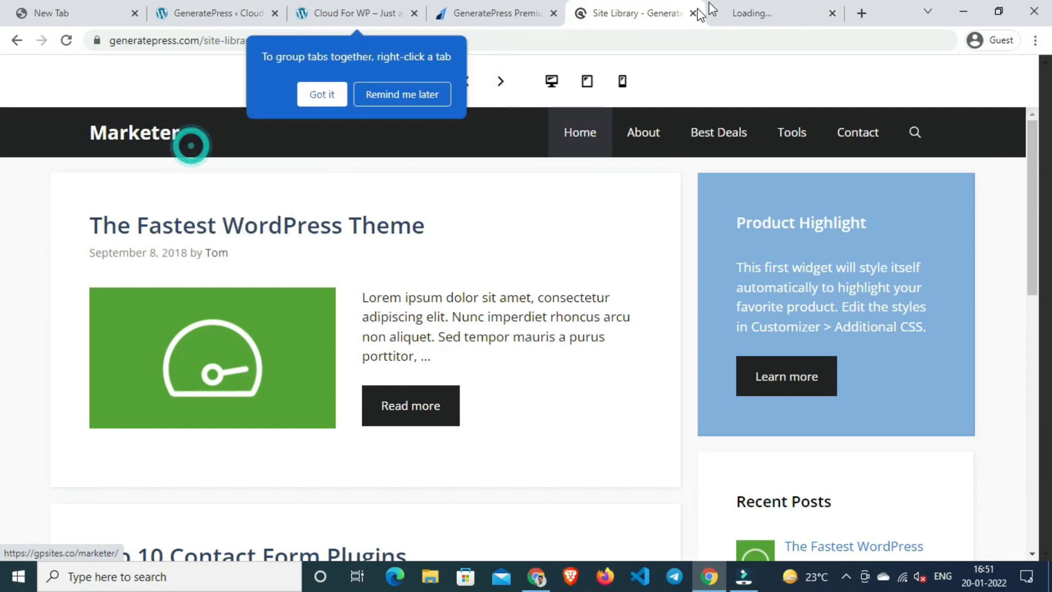
pyautogui.click(771, 6)
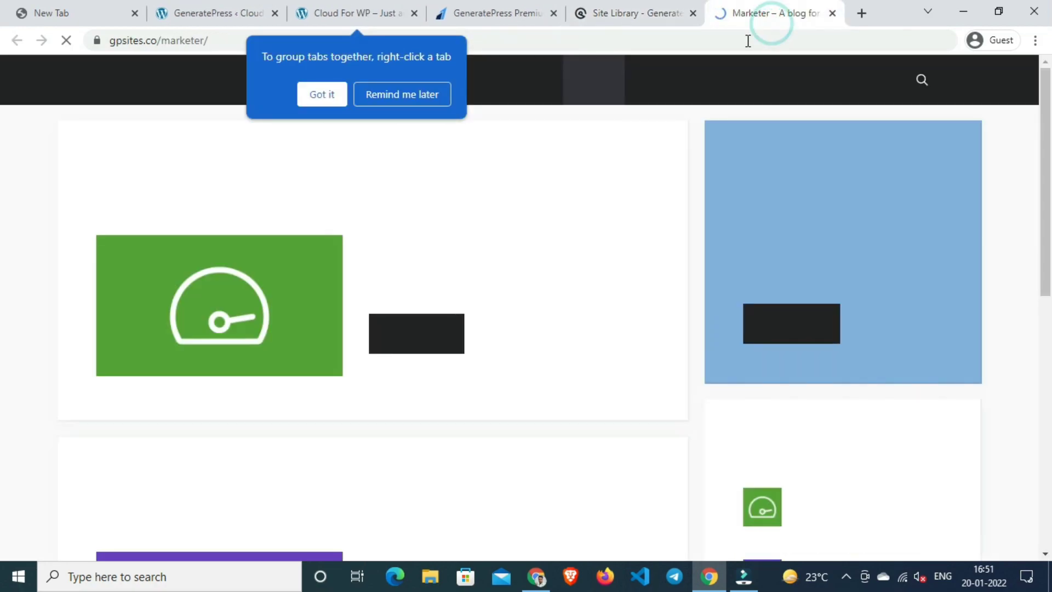
pyautogui.click(322, 95)
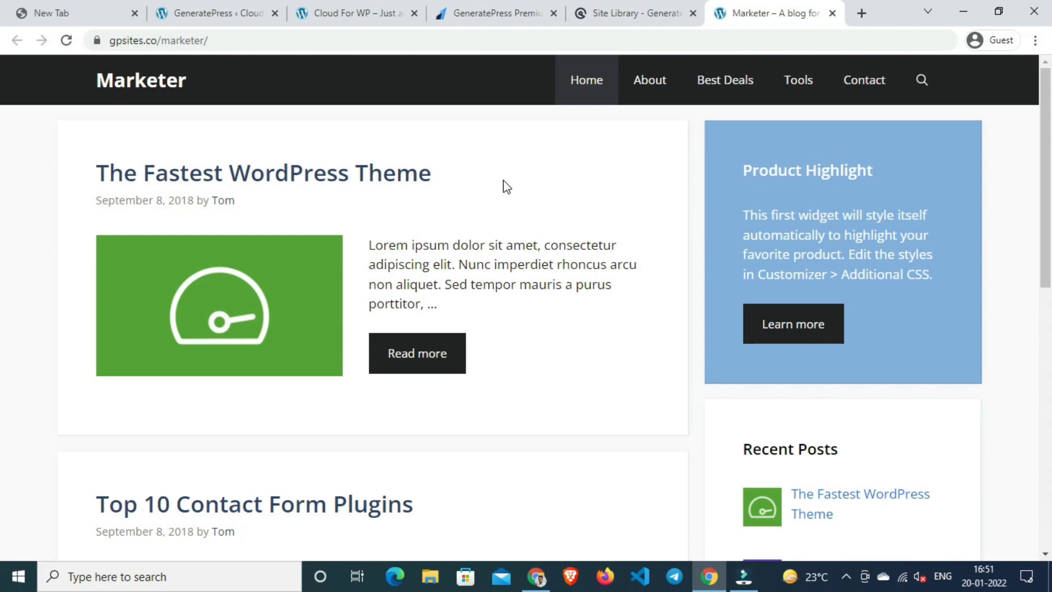
# Step: Compare the Marketer demo's homepage layout with the Cloud For WP homepage
pyautogui.scroll(-7, 498, 258)
pyautogui.scroll(5, 498, 258)
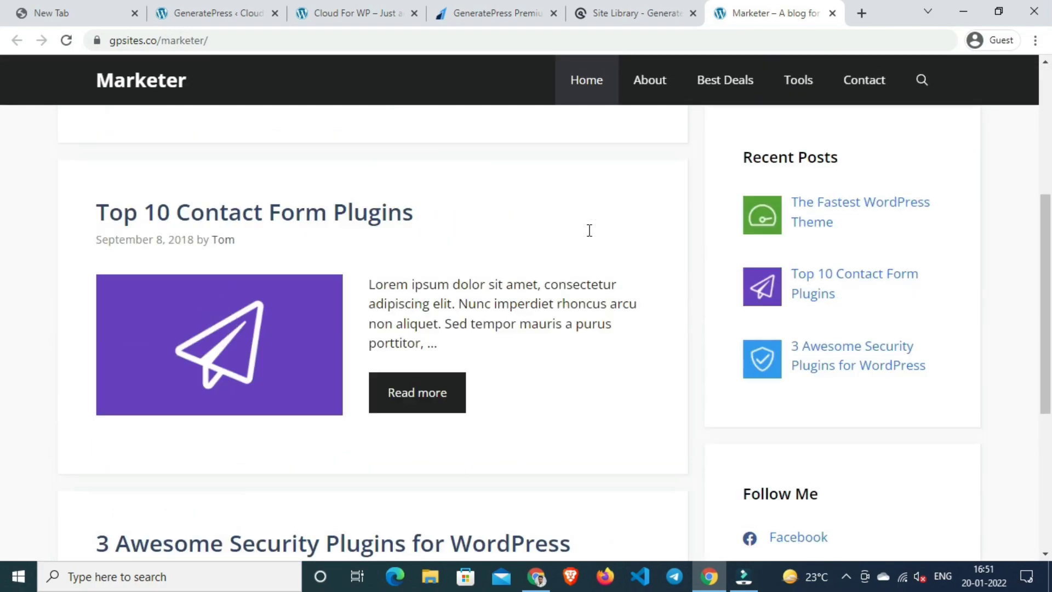
pyautogui.click(347, 21)
pyautogui.scroll(-16, 328, 202)
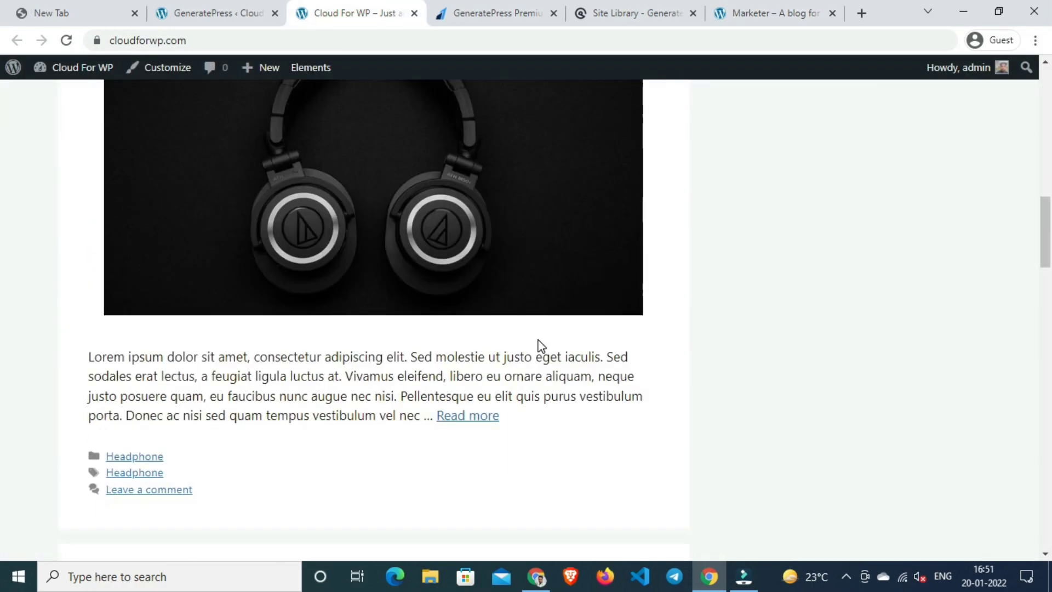
pyautogui.scroll(11, 328, 203)
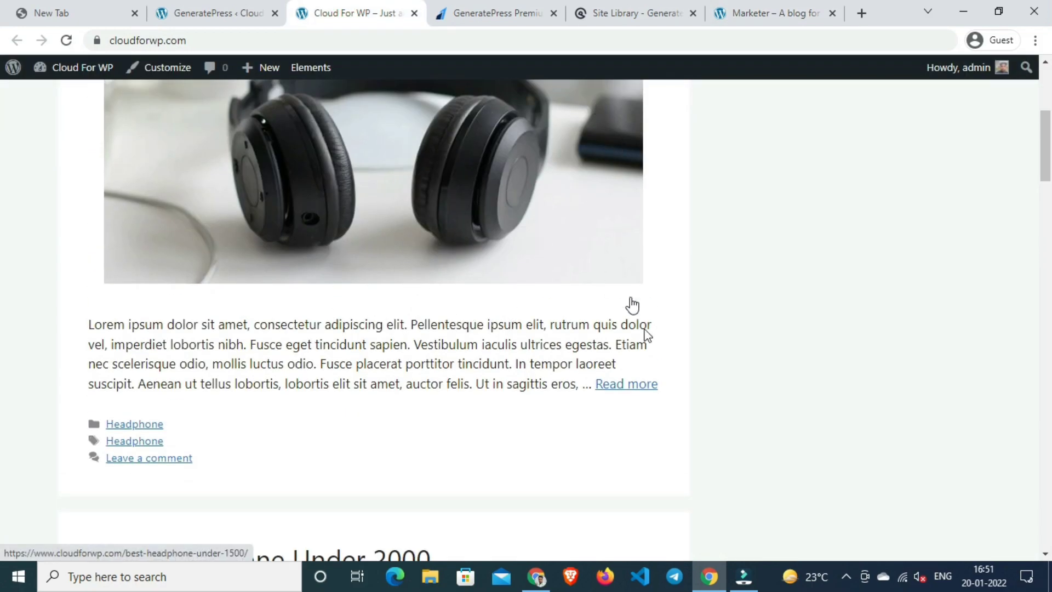
pyautogui.click(774, 8)
pyautogui.scroll(4, 669, 282)
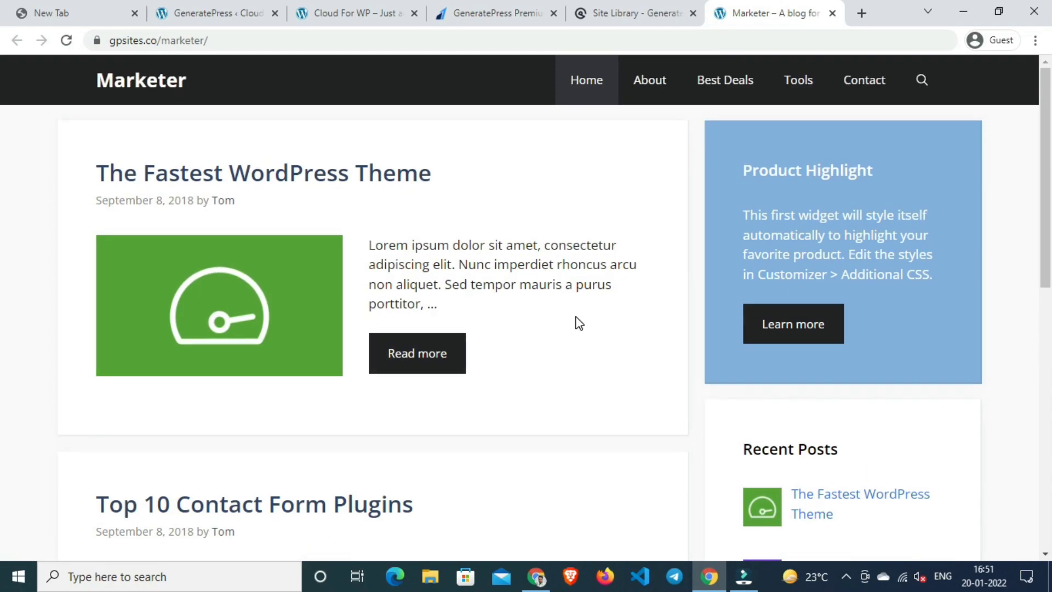
# Step: Return to the GeneratePress settings page and open the Site Library from its module entry
pyautogui.click(239, 21)
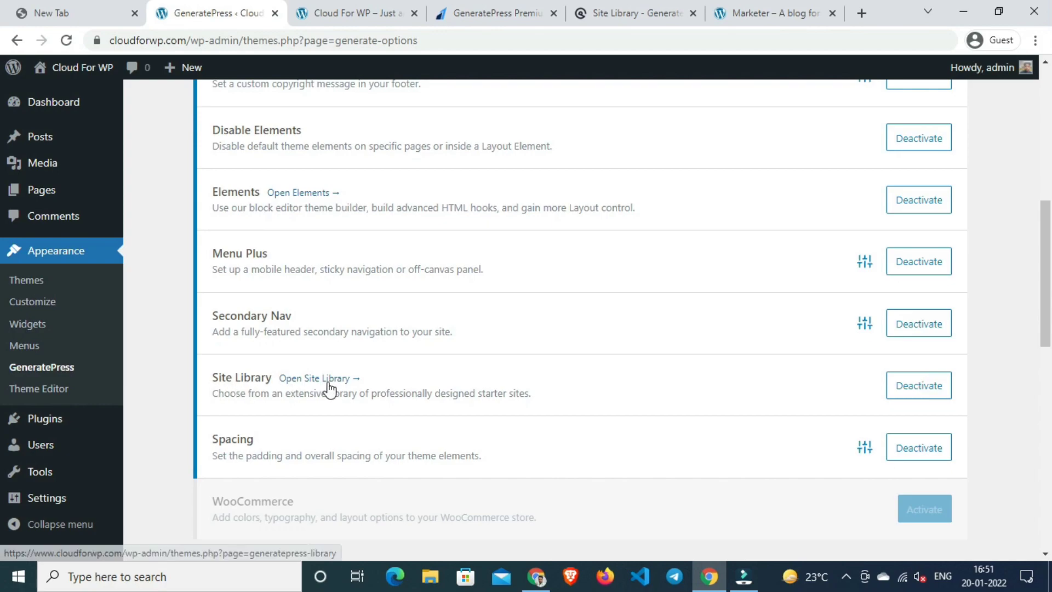
pyautogui.scroll(5, 767, 346)
pyautogui.scroll(-7, 511, 278)
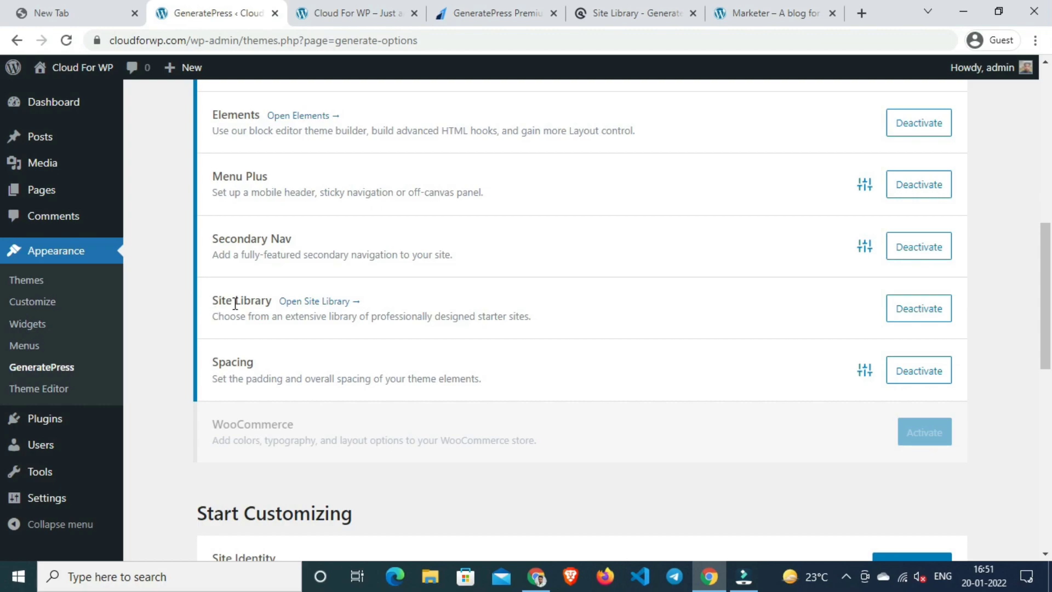
pyautogui.click(295, 305)
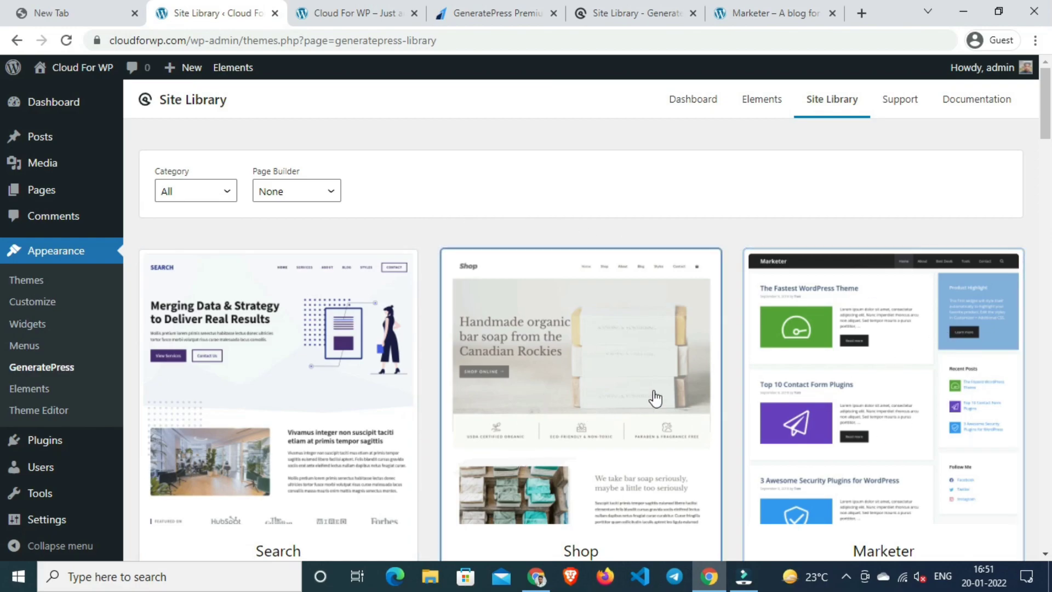
# Step: Browse the starter sites in the WordPress Site Library and locate the Marketer template
pyautogui.scroll(-5, 685, 405)
pyautogui.scroll(5, 736, 329)
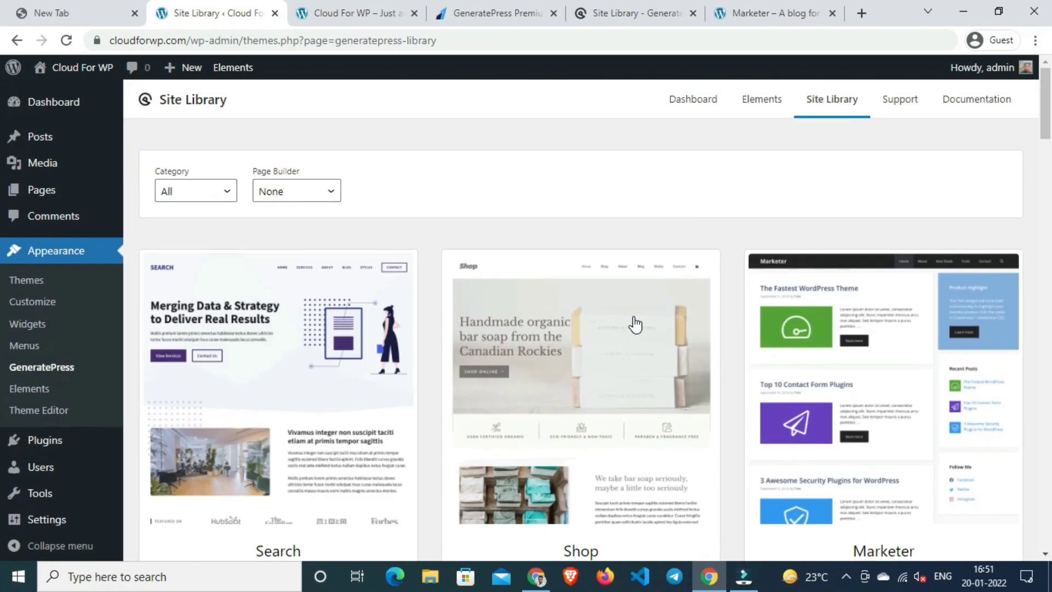
pyautogui.scroll(-3, 731, 355)
pyautogui.scroll(-5, 852, 369)
pyautogui.scroll(5, 888, 340)
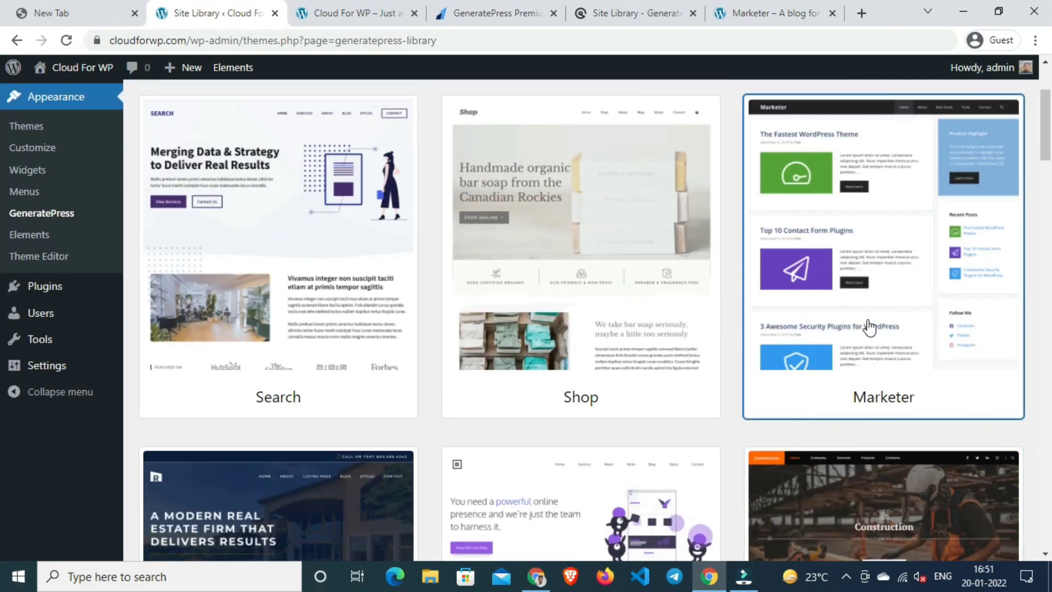
pyautogui.scroll(-10, 533, 282)
pyautogui.scroll(10, 534, 296)
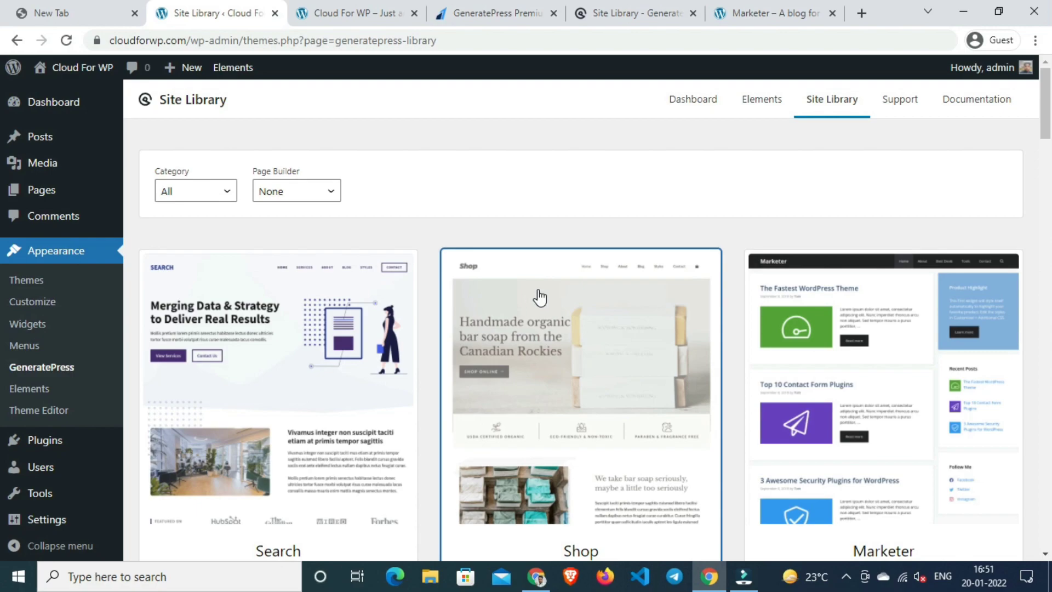
pyautogui.scroll(-4, 785, 294)
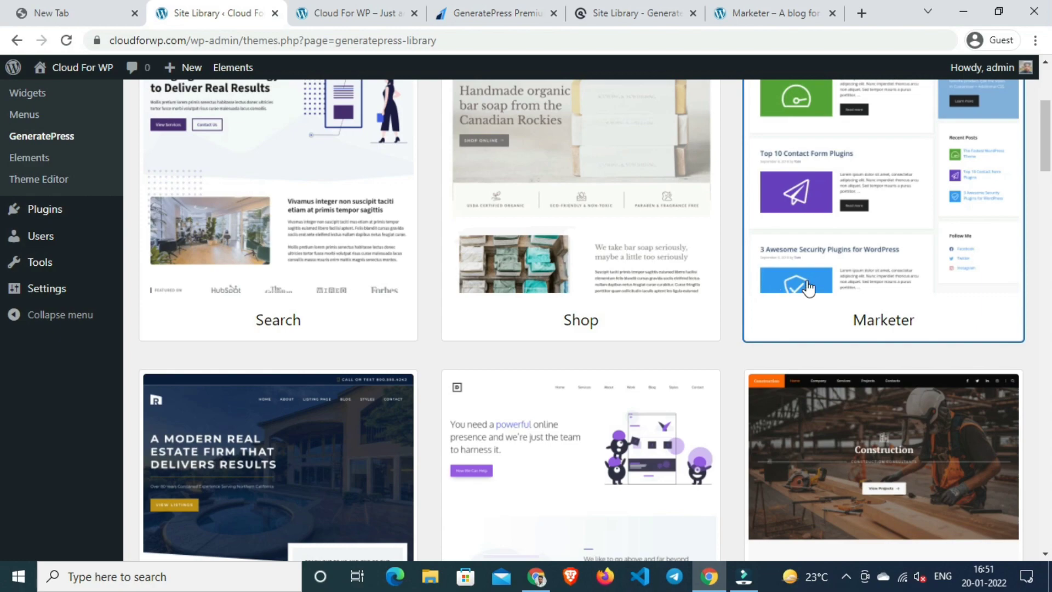
# Step: Open the Marketer starter site from the library and get started with its import, checking which plugins it uses
pyautogui.click(865, 267)
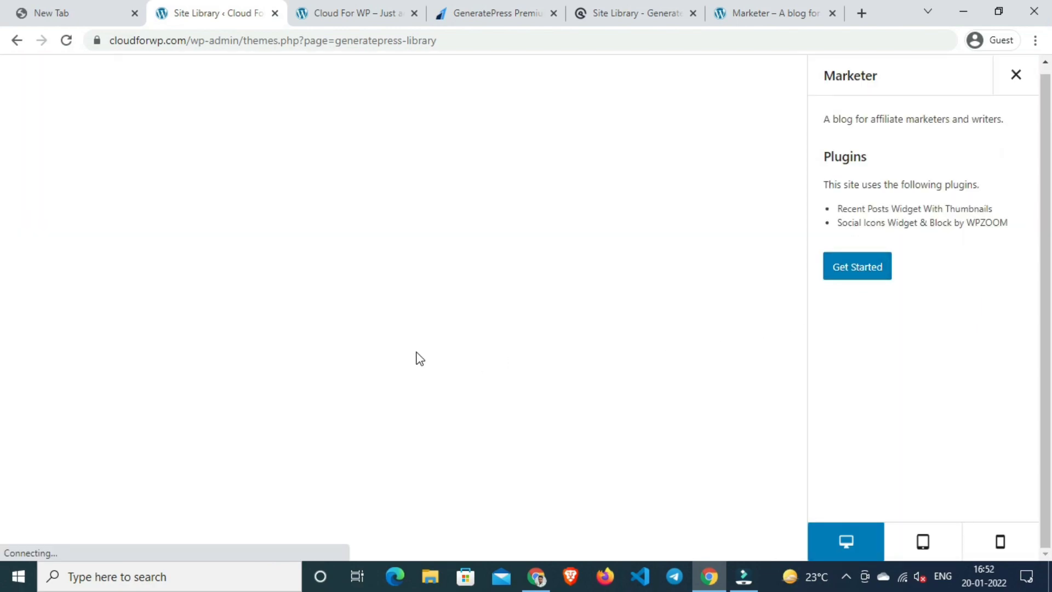
pyautogui.click(851, 277)
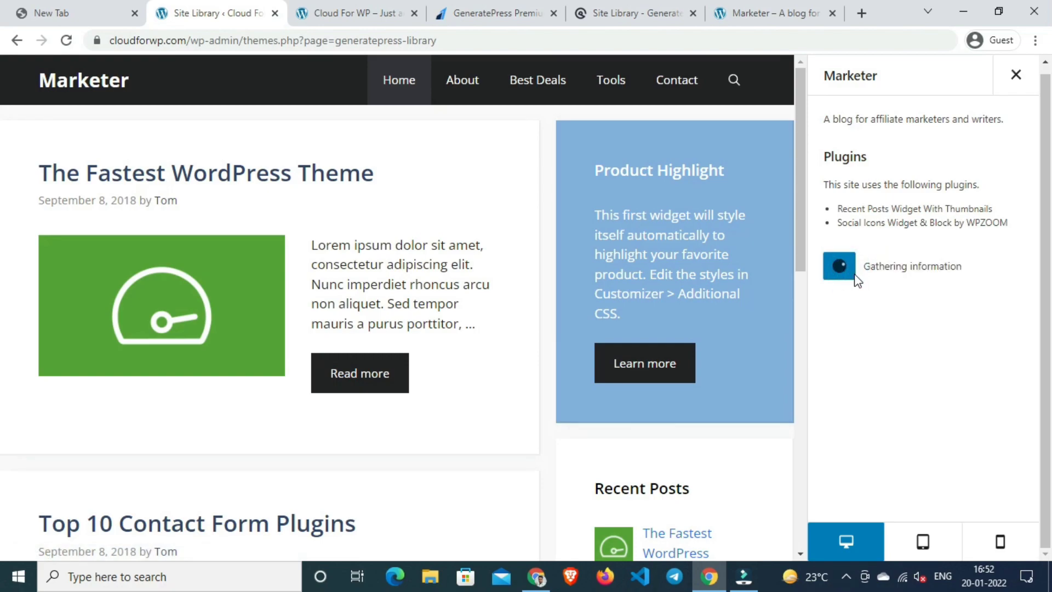
pyautogui.moveTo(842, 213); pyautogui.dragTo(1009, 236)
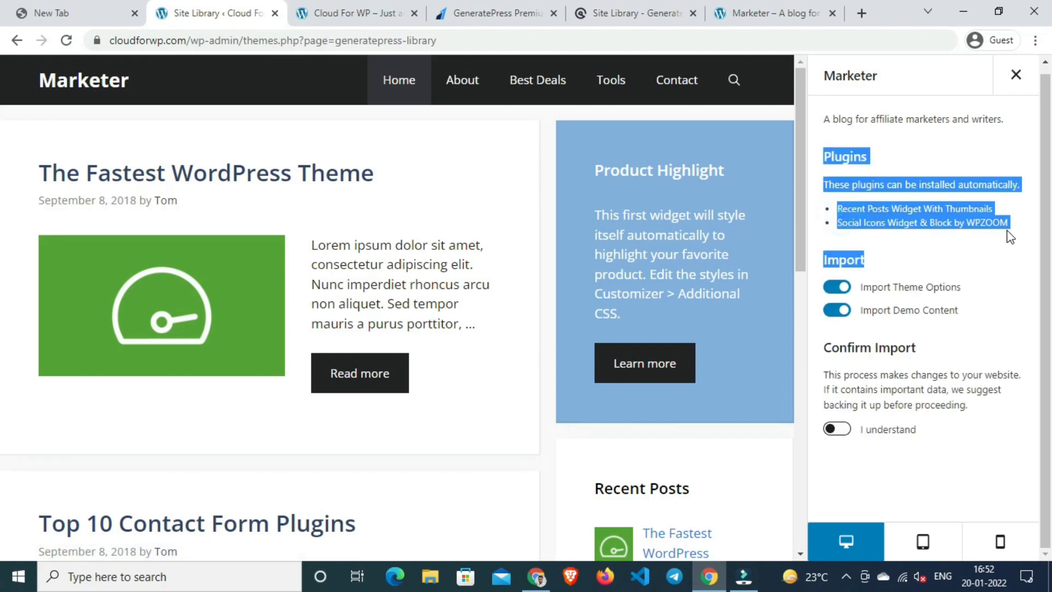
pyautogui.click(930, 192)
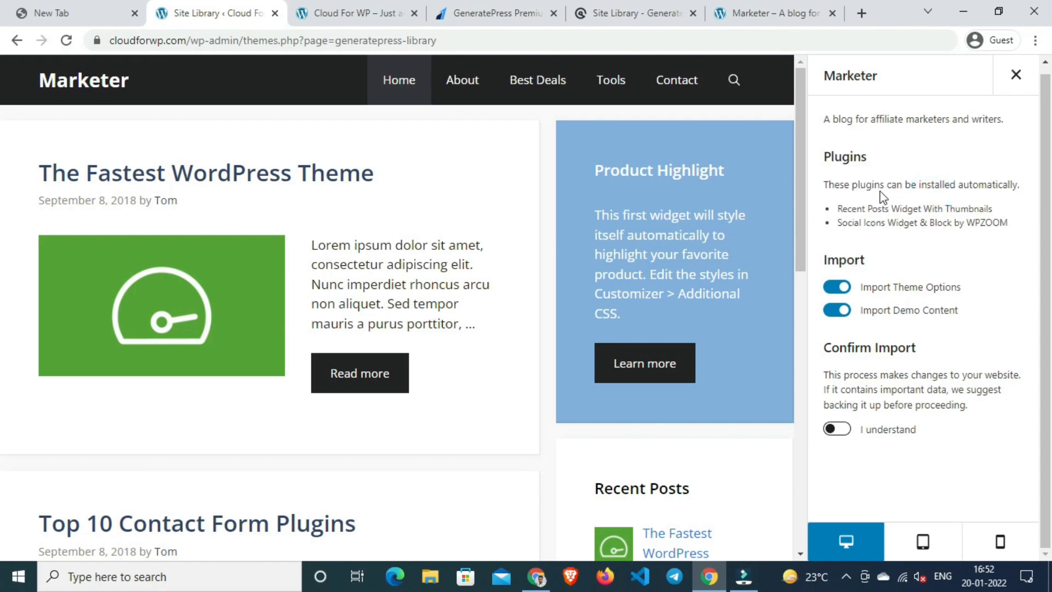
# Step: Examine the Marketer preview's post list and sidebar widgets alongside the import options
pyautogui.scroll(-6, 640, 274)
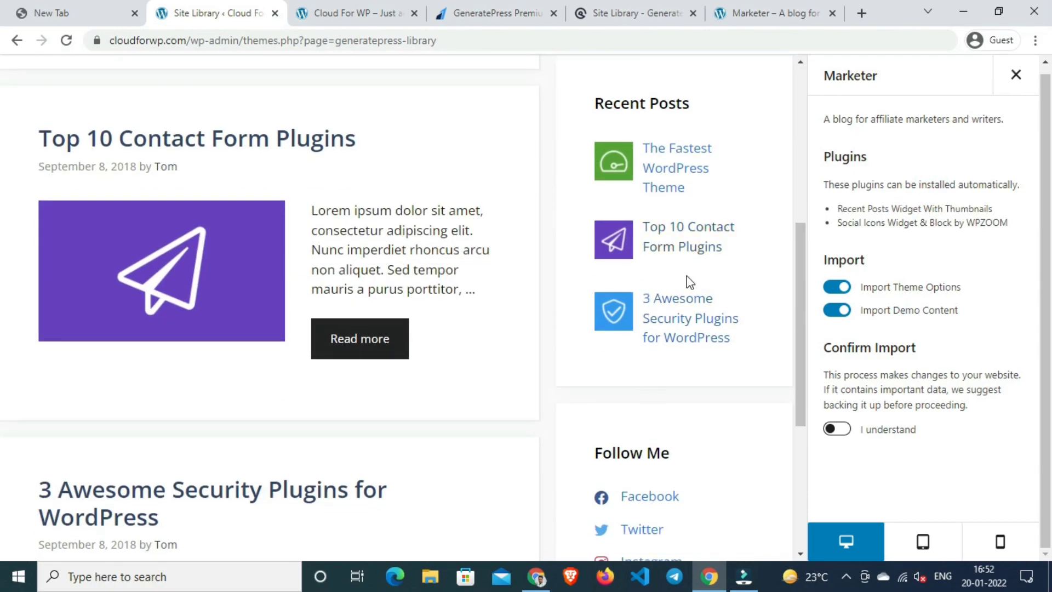
pyautogui.scroll(4, 683, 272)
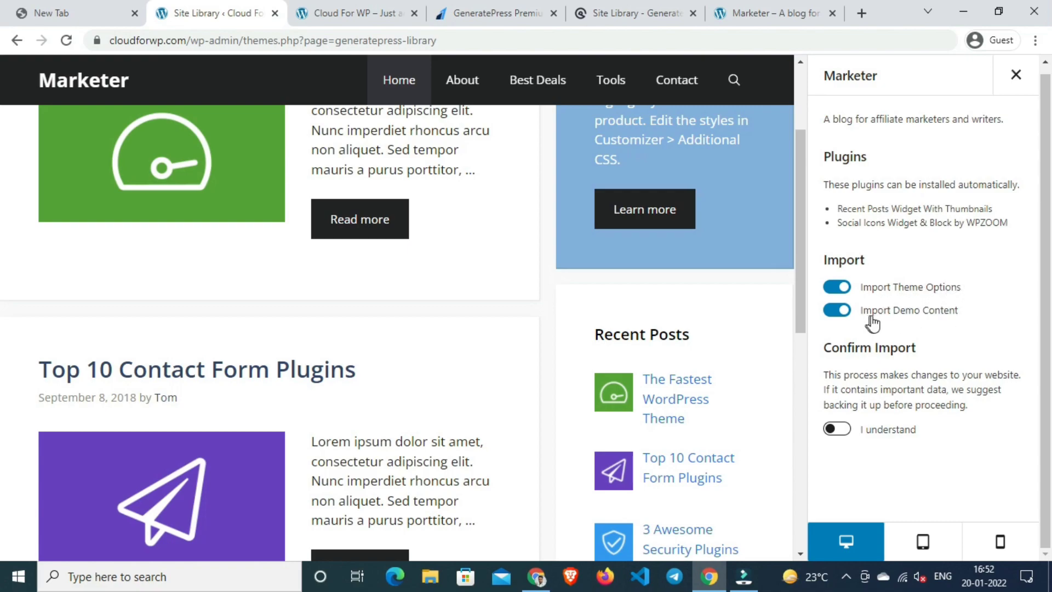
pyautogui.scroll(3, 378, 301)
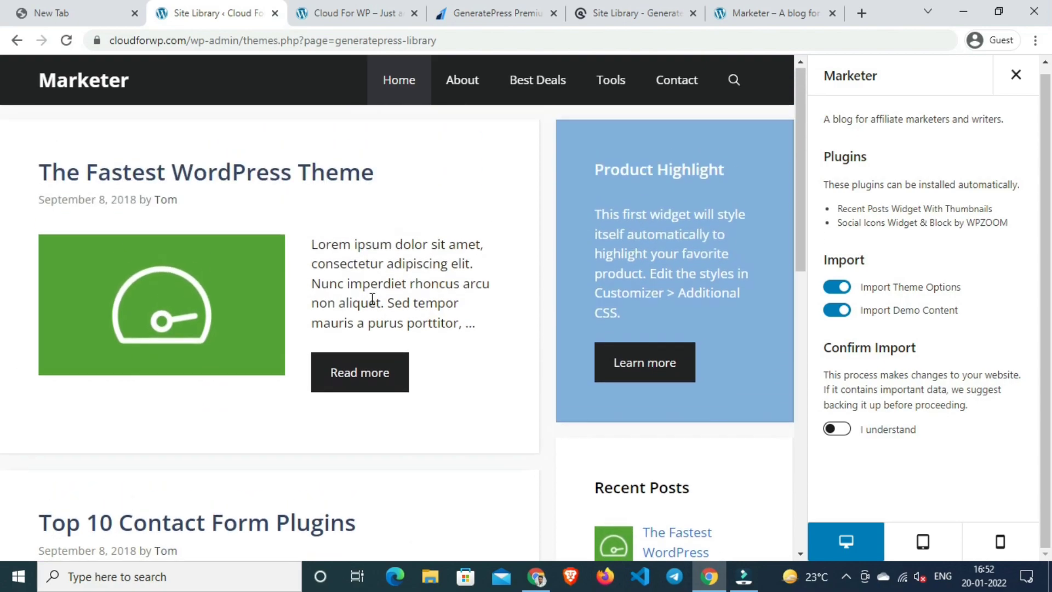
pyautogui.scroll(-6, 402, 411)
pyautogui.scroll(-1, 402, 411)
pyautogui.scroll(5, 634, 402)
pyautogui.scroll(-1, 409, 327)
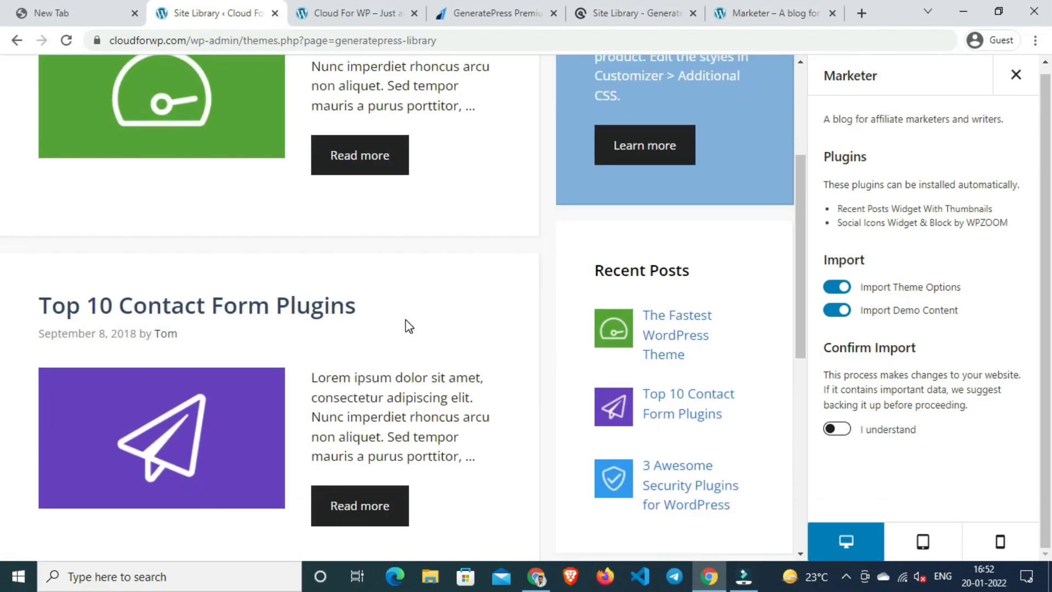
pyautogui.scroll(-6, 406, 324)
pyautogui.scroll(9, 404, 367)
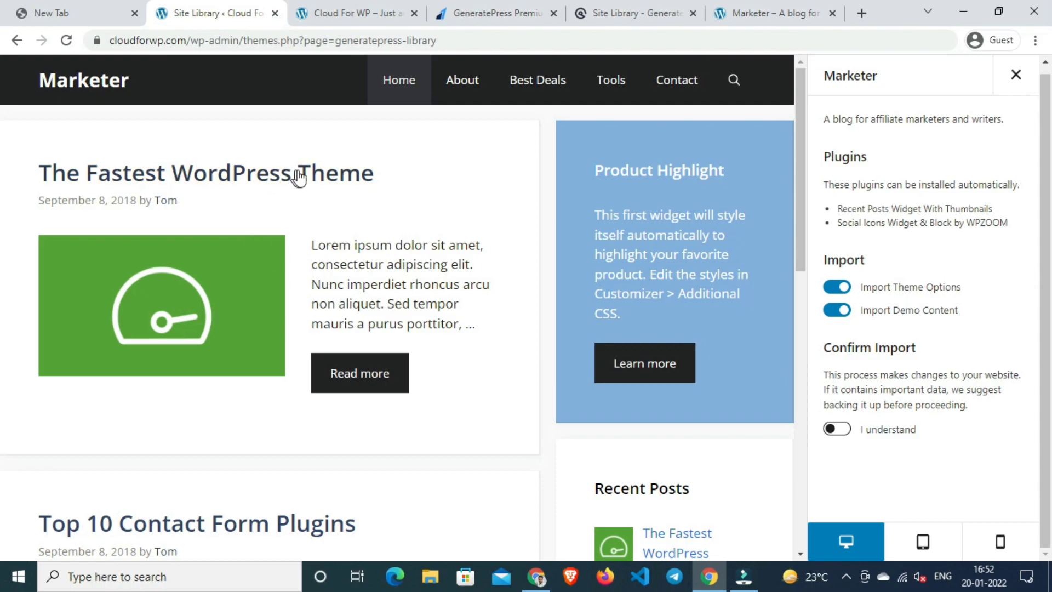
pyautogui.scroll(-1, 404, 364)
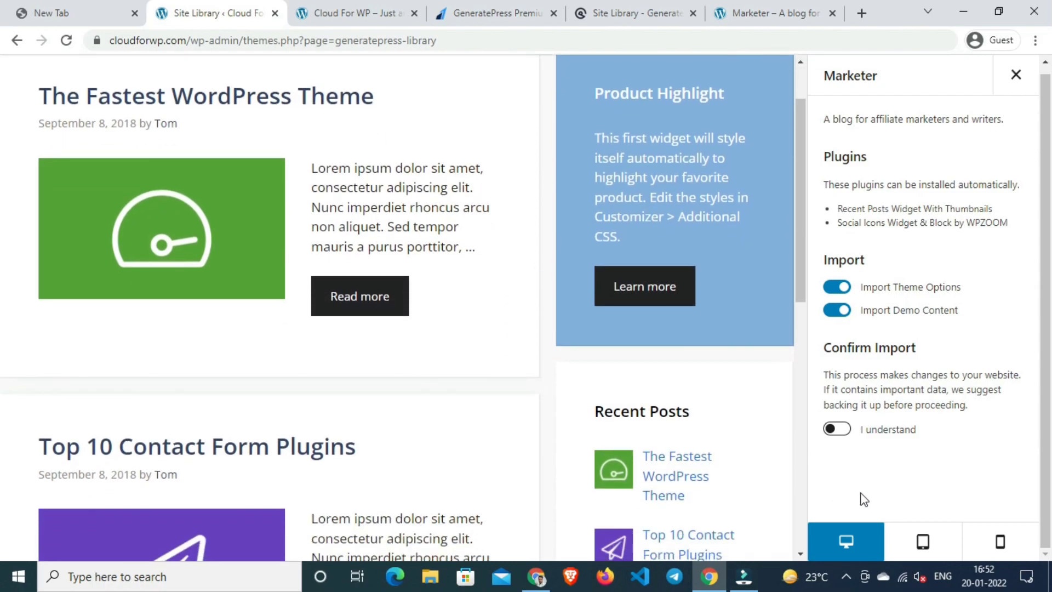
# Step: Accept the import confirmation and import the Marketer site with its plugins, theme options and demo content
pyautogui.click(842, 429)
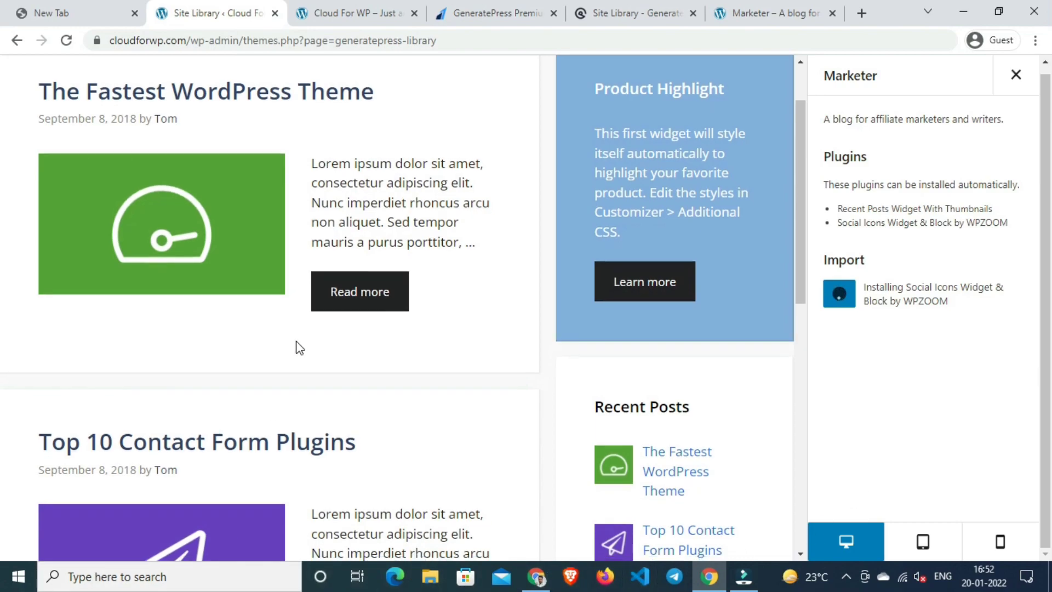
pyautogui.scroll(-10, 345, 376)
pyautogui.scroll(10, 362, 392)
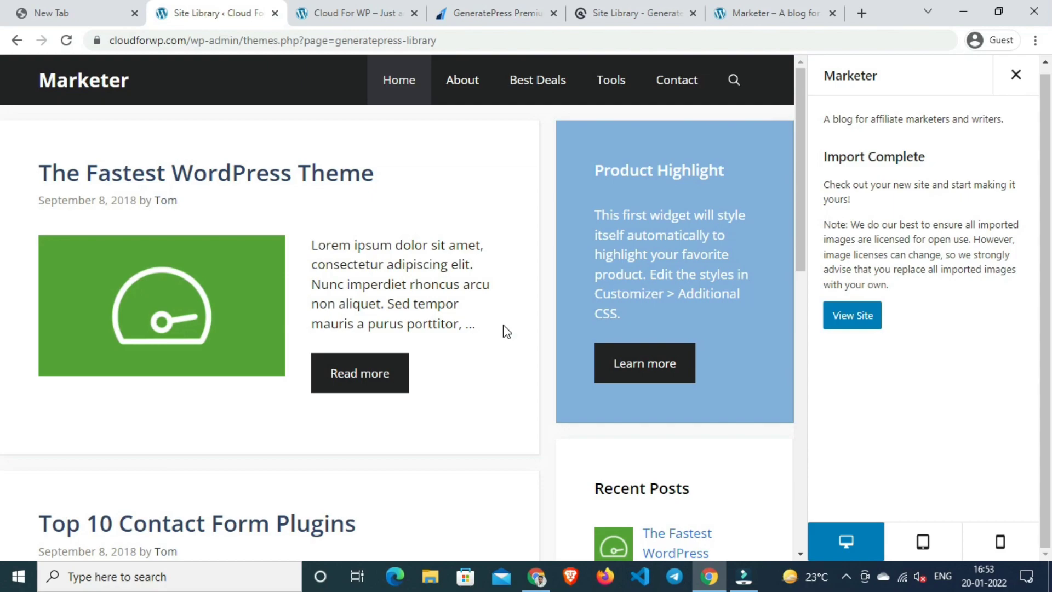
# Step: Reload the Cloud For WP homepage and examine its new layout, posts and footer
pyautogui.click(325, 8)
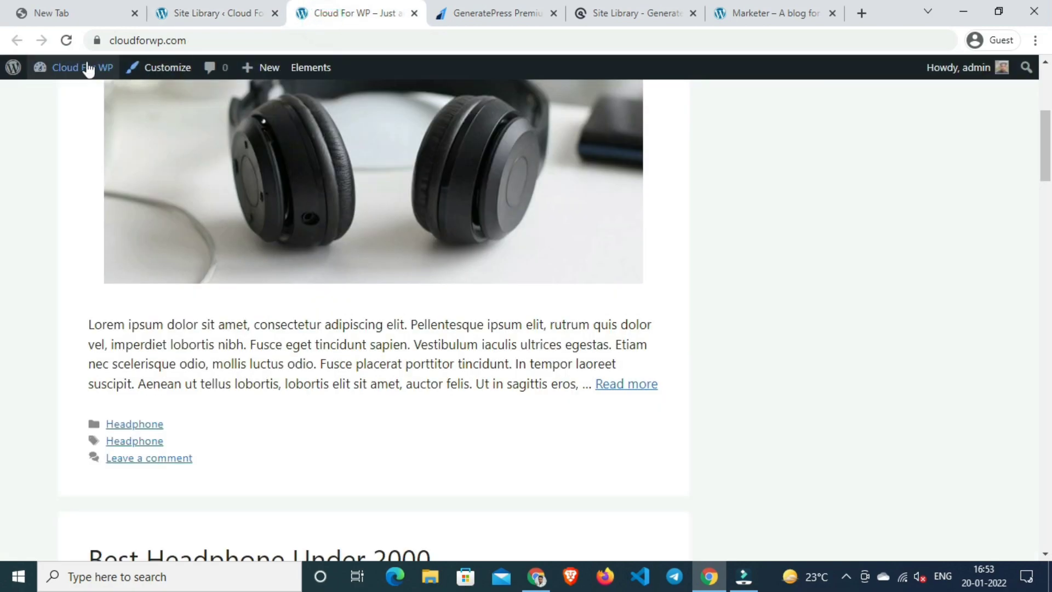
pyautogui.click(69, 44)
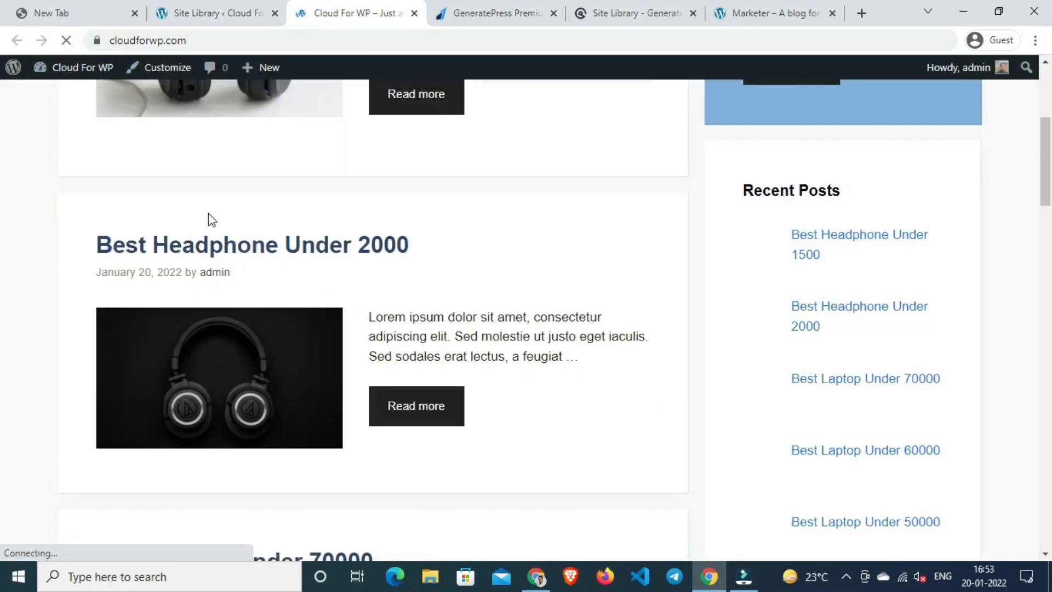
pyautogui.scroll(-10, 293, 270)
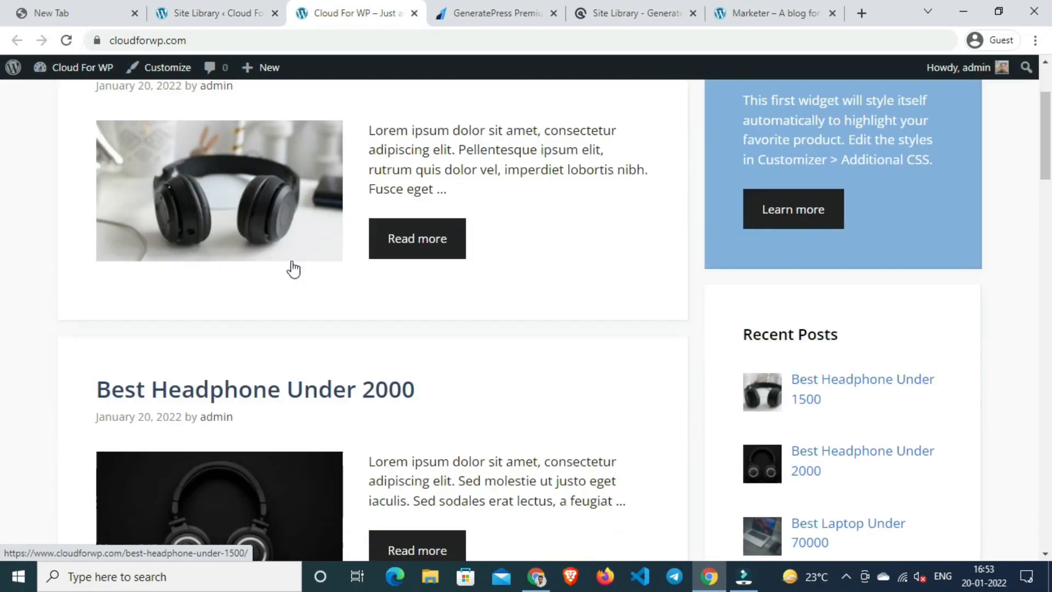
pyautogui.scroll(-15, 303, 273)
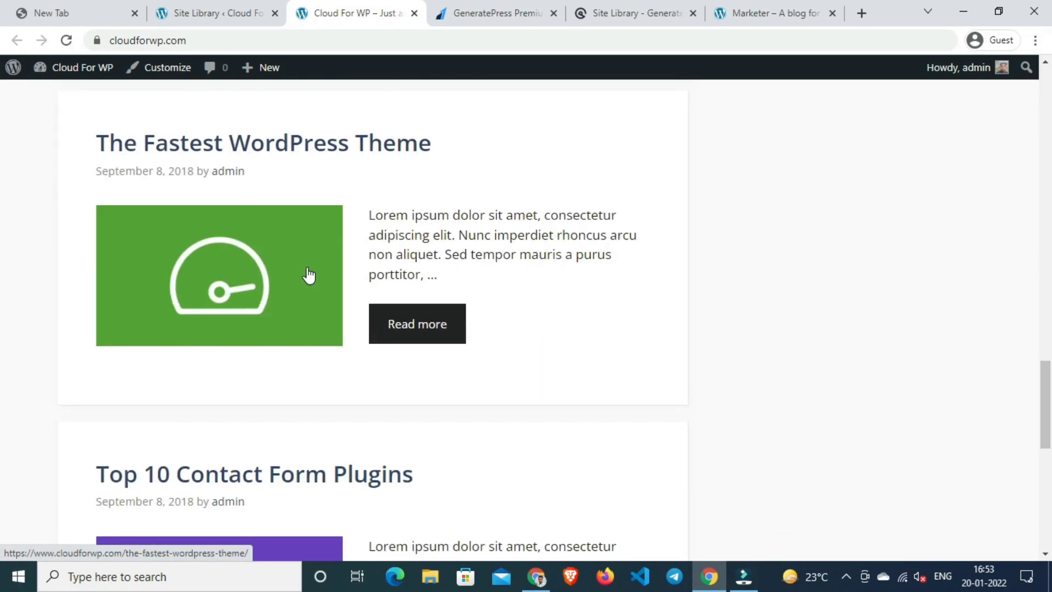
pyautogui.scroll(10, 309, 274)
pyautogui.scroll(12, 311, 273)
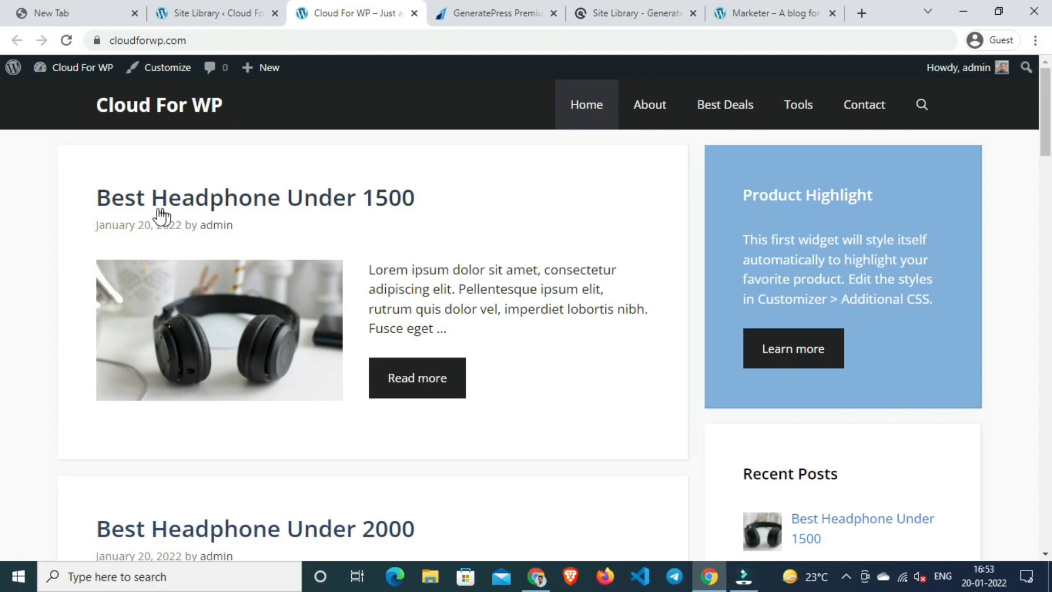
pyautogui.scroll(-20, 301, 254)
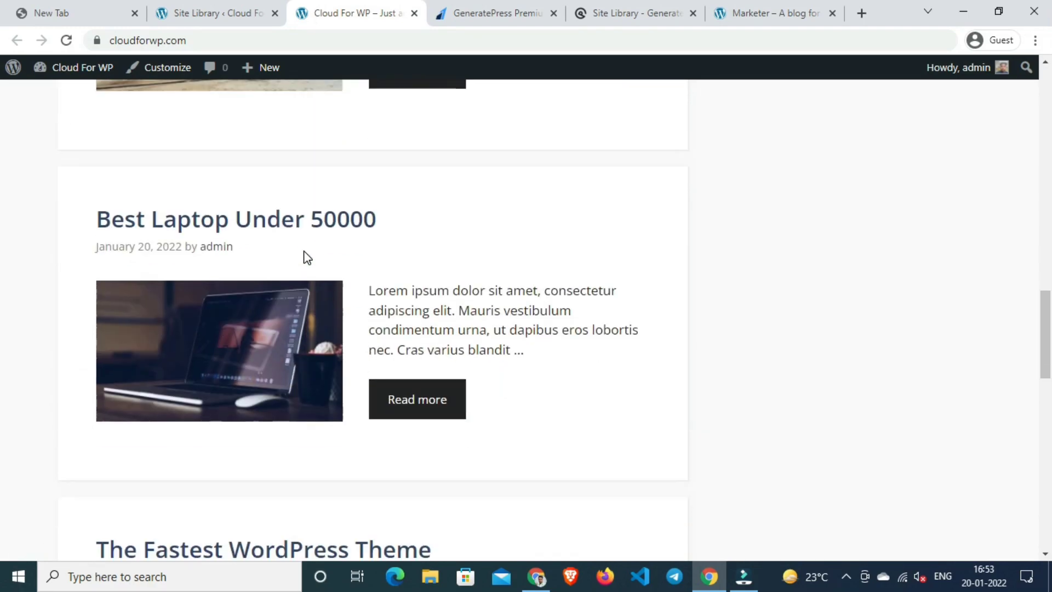
pyautogui.scroll(-10, 307, 256)
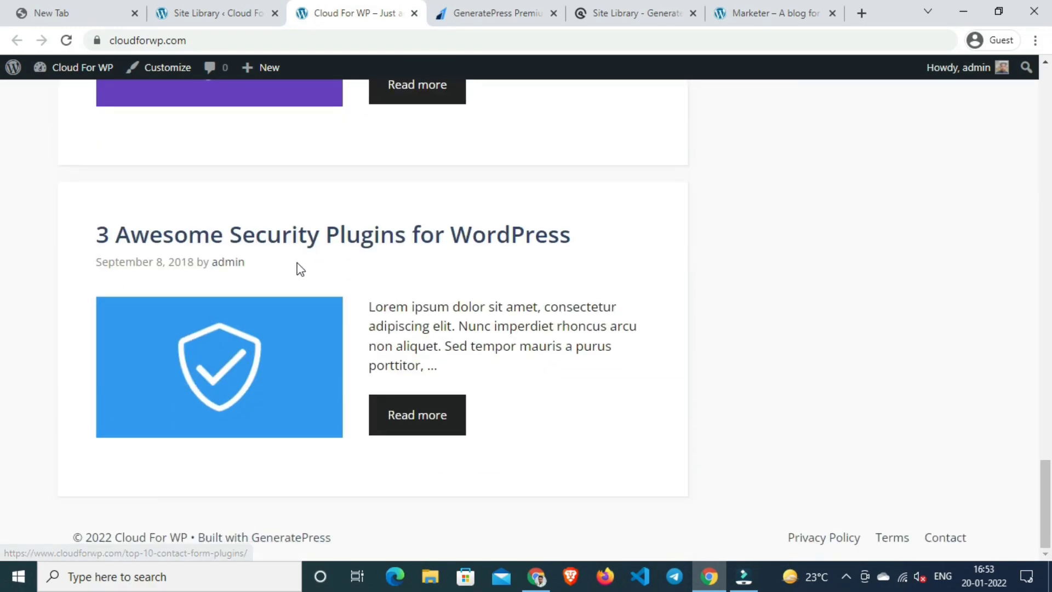
pyautogui.scroll(8, 298, 266)
pyautogui.scroll(20, 299, 266)
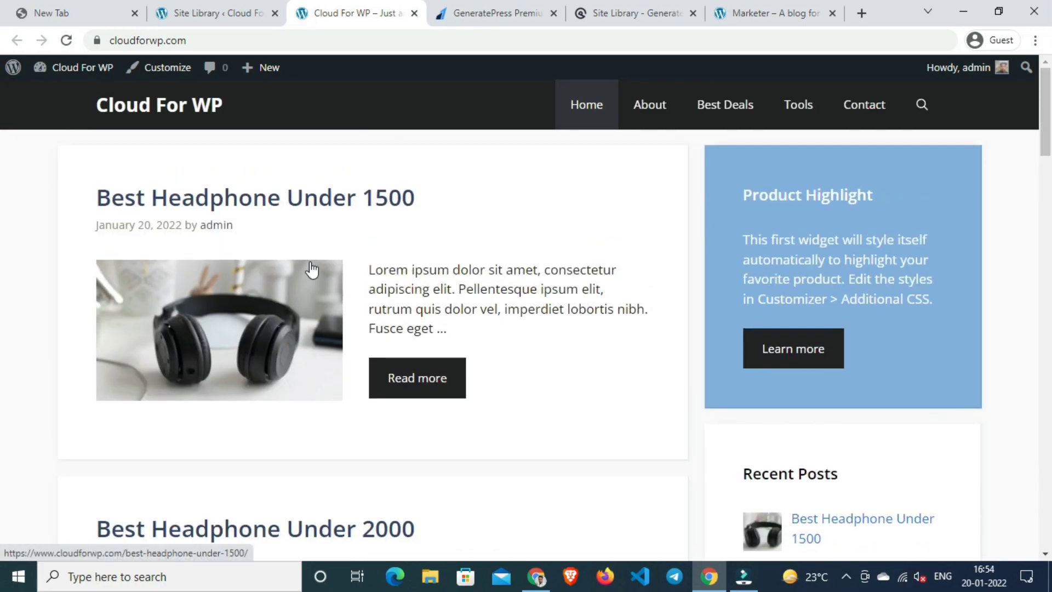
# Step: Go from the homepage to the WordPress dashboard and open the list of all posts
pyautogui.moveTo(55, 69)
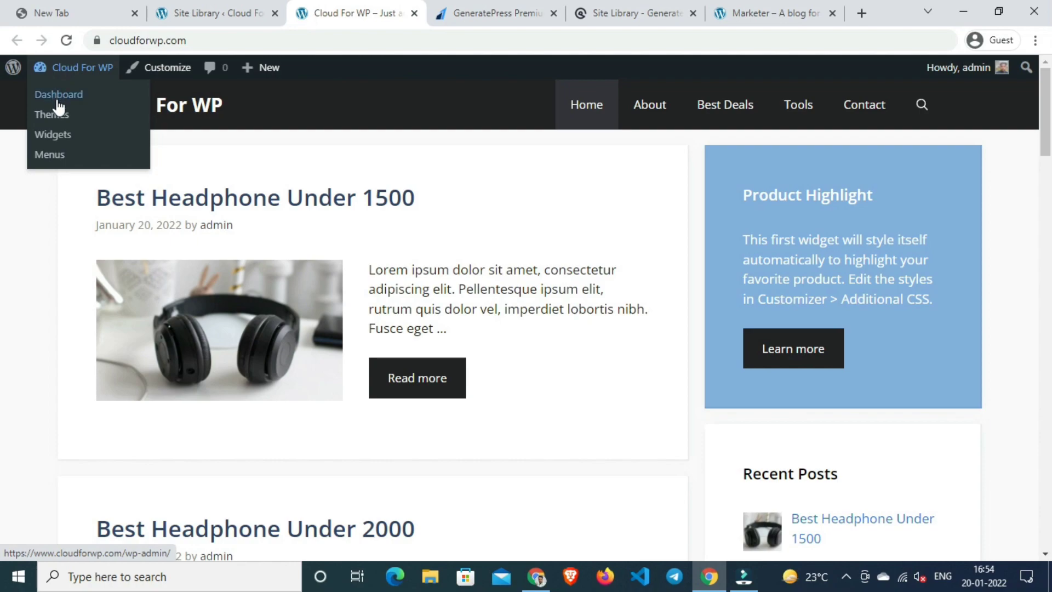
pyautogui.click(57, 98)
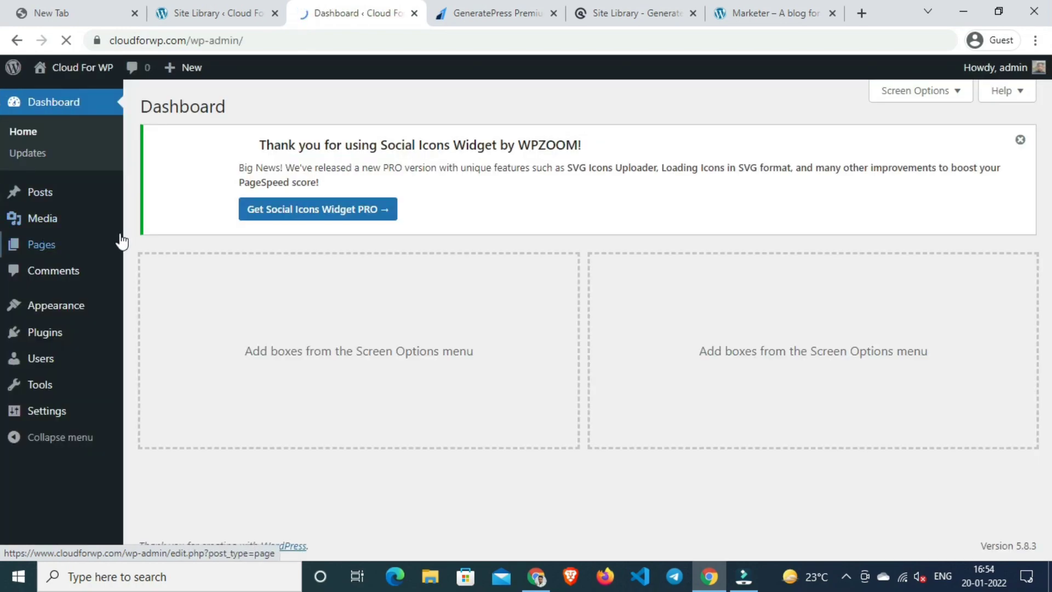
pyautogui.moveTo(122, 242)
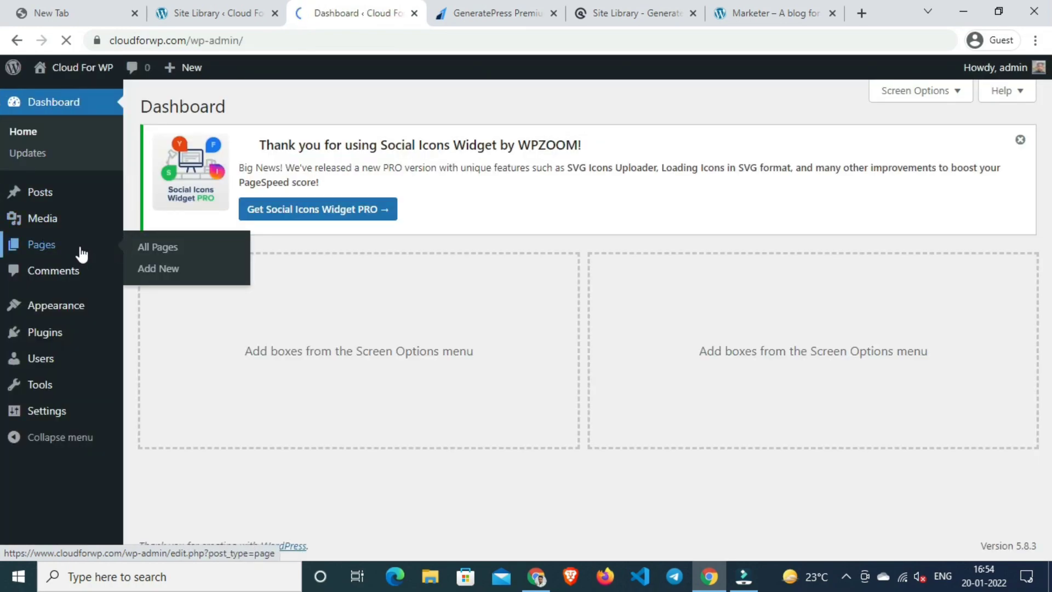
pyautogui.moveTo(31, 192)
pyautogui.click(147, 208)
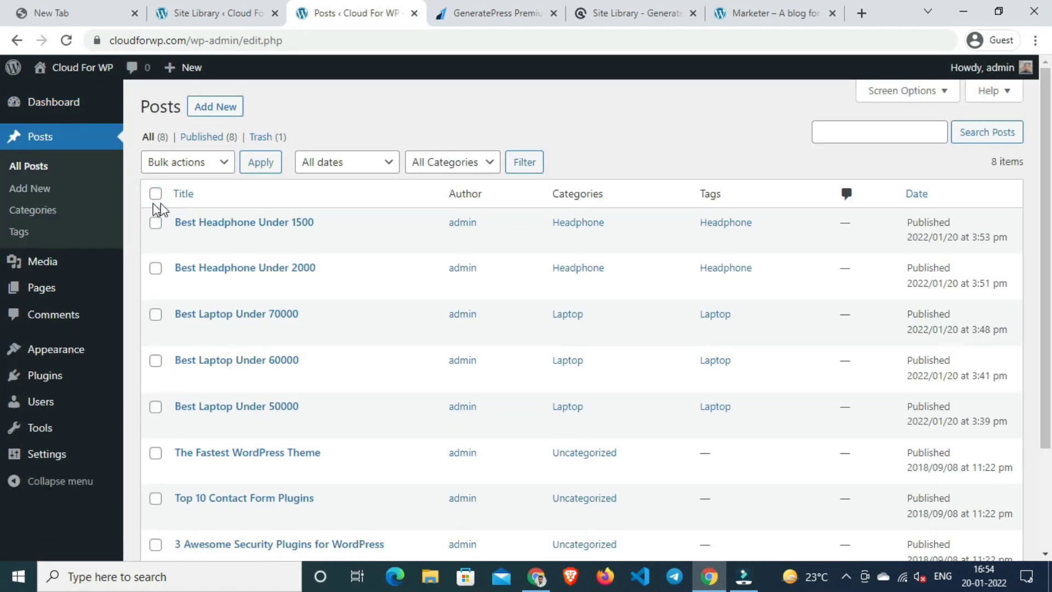
# Step: Move the demo posts The Fastest WordPress Theme, Top 10 Contact Form Plugins and 3 Awesome Security Plugins for WordPress to the trash
pyautogui.scroll(-3, 400, 383)
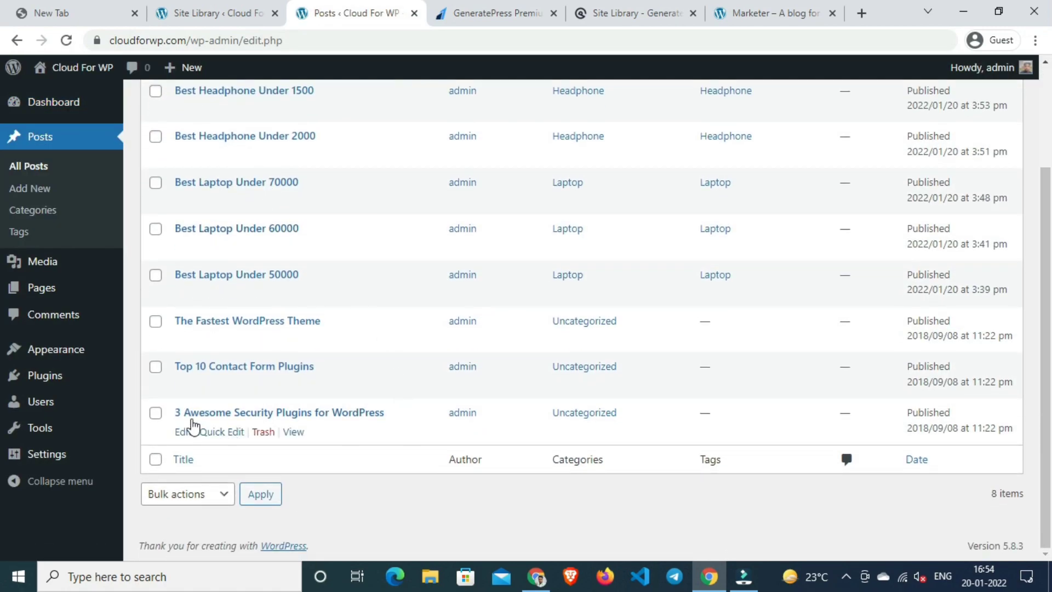
pyautogui.click(156, 413)
pyautogui.scroll(2, 205, 307)
pyautogui.scroll(-2, 205, 312)
pyautogui.click(154, 367)
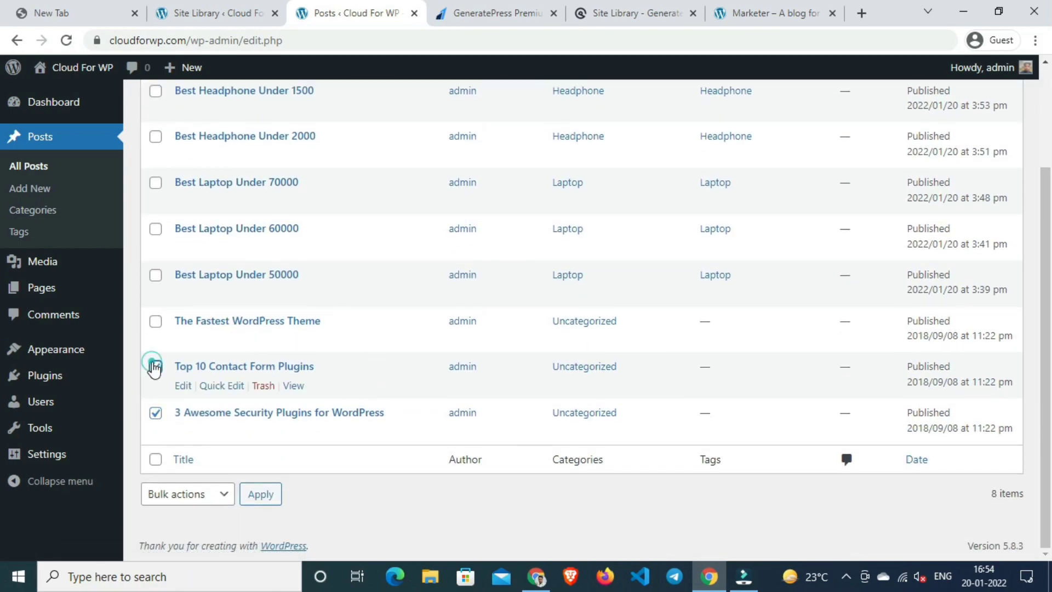
pyautogui.click(156, 322)
pyautogui.scroll(3, 244, 322)
pyautogui.click(164, 162)
pyautogui.click(187, 213)
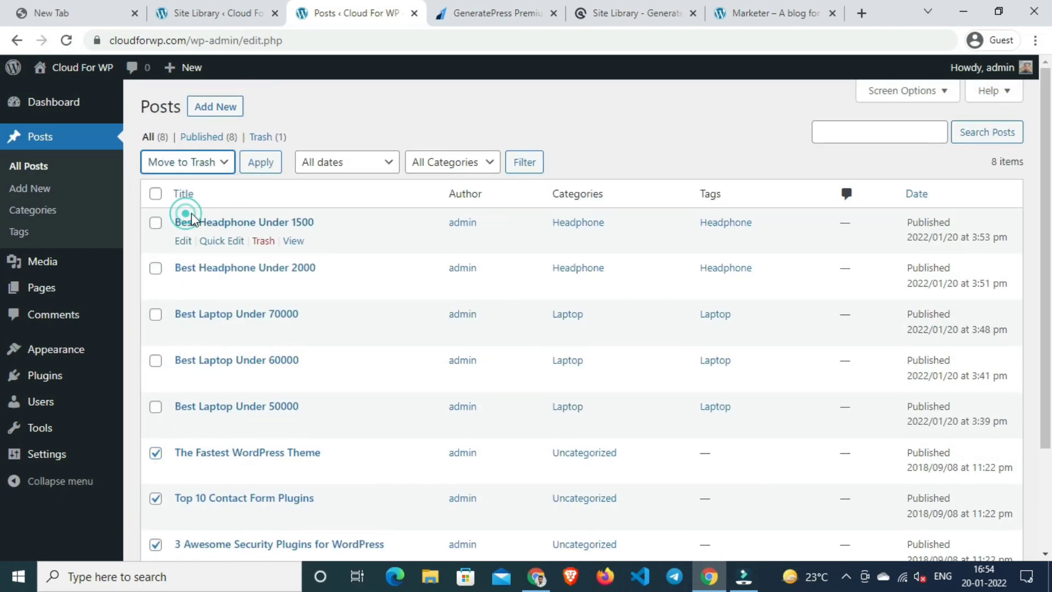
pyautogui.click(253, 165)
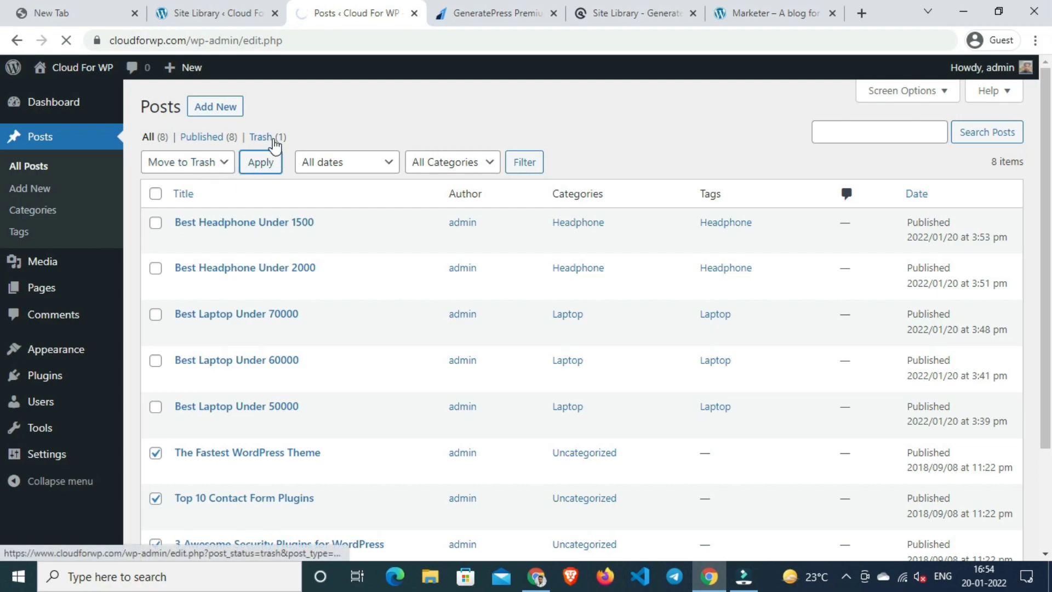
pyautogui.scroll(-2, 265, 240)
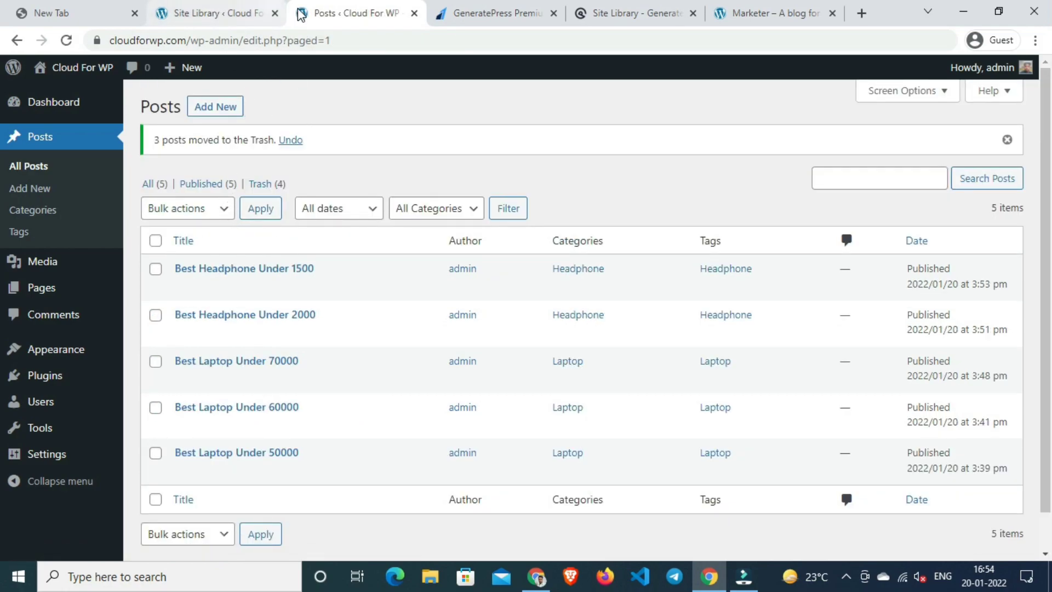
# Step: Visit the Cloud For WP site and check which posts the homepage lists
pyautogui.moveTo(109, 68)
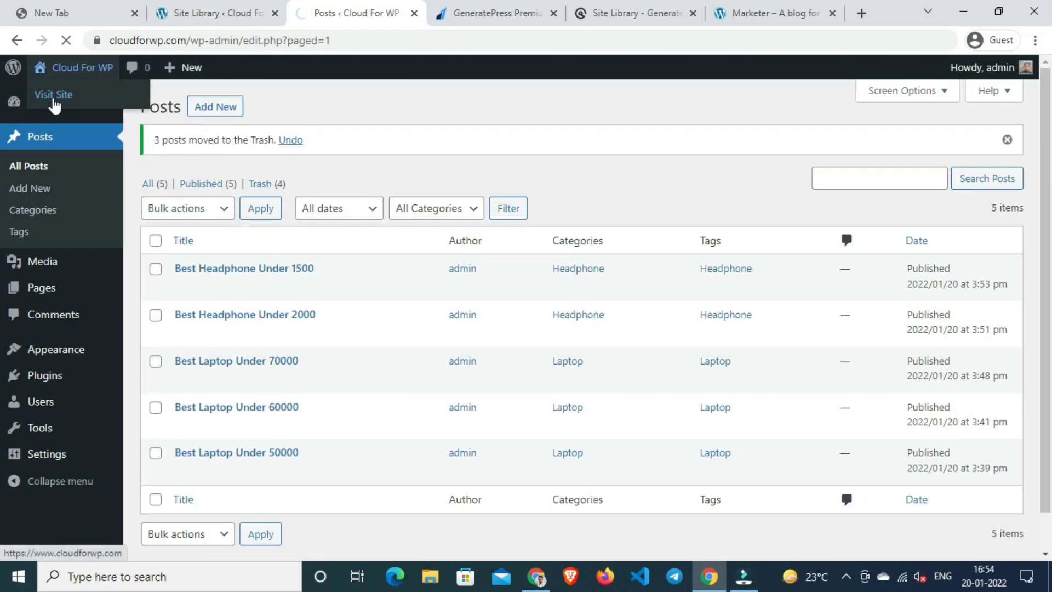
pyautogui.click(55, 98)
pyautogui.scroll(-20, 359, 241)
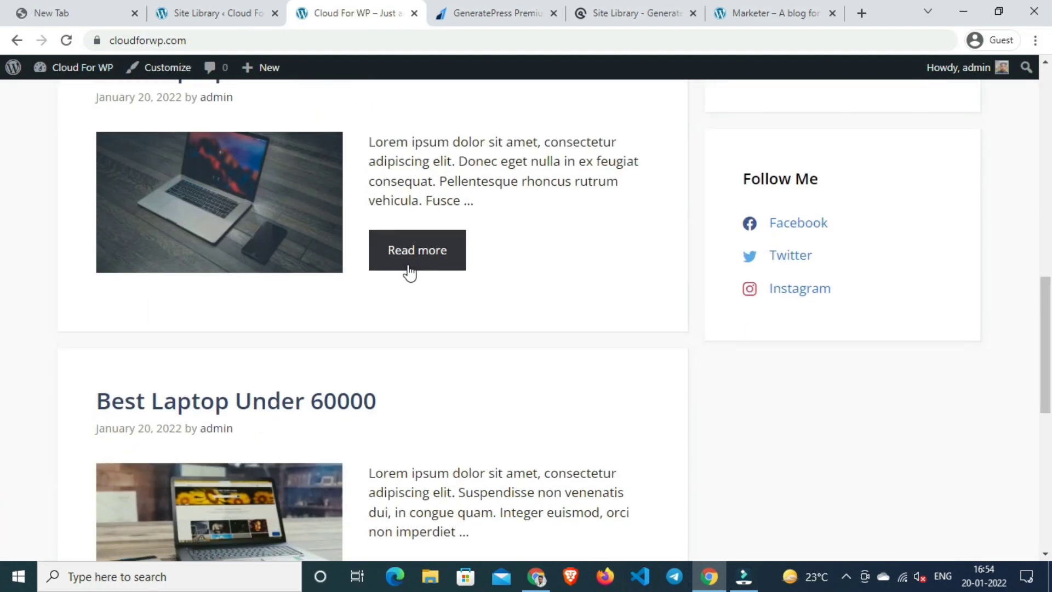
pyautogui.scroll(20, 406, 271)
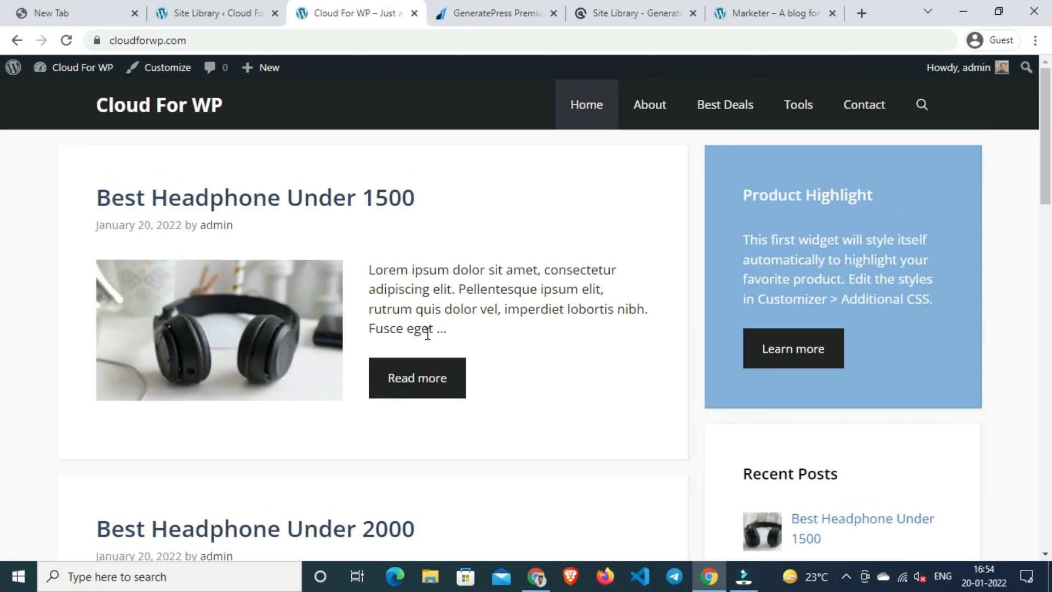
# Step: Open the full Best Headphone Under 1500 post, review its layout and return to the homepage
pyautogui.click(429, 377)
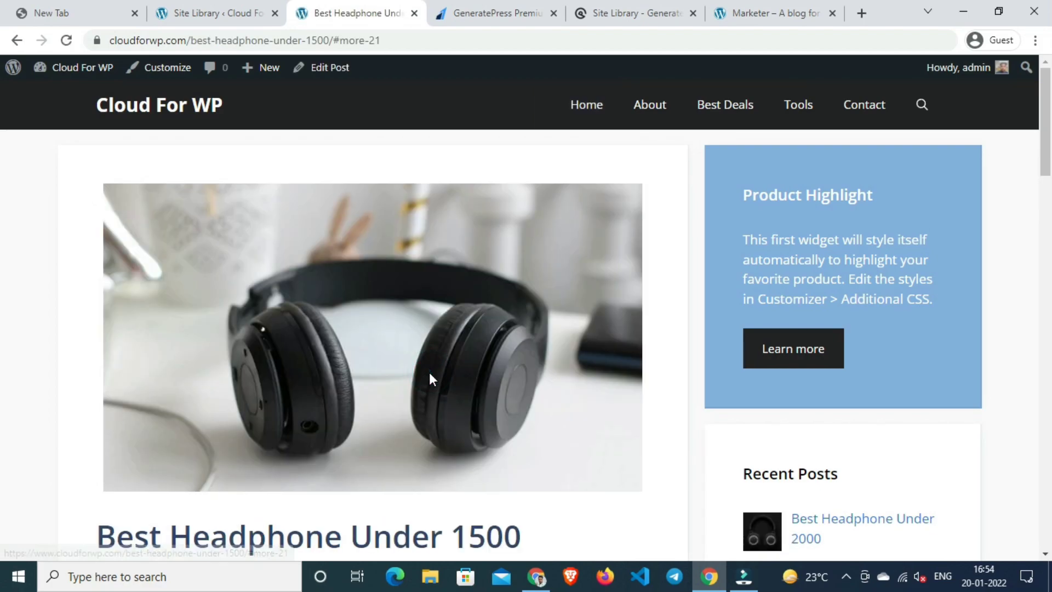
pyautogui.scroll(-10, 422, 346)
pyautogui.scroll(-14, 422, 346)
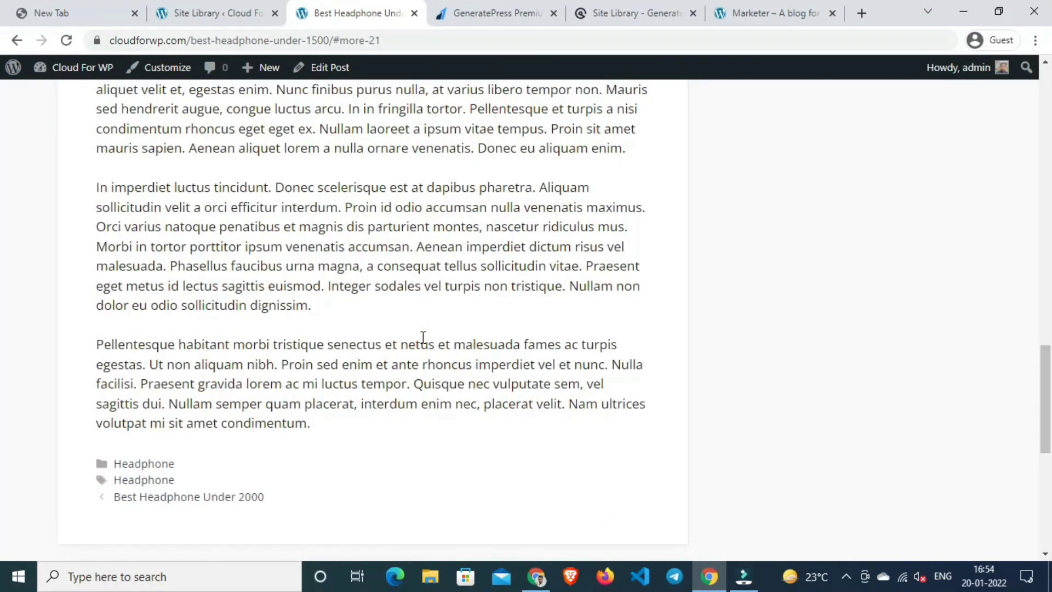
pyautogui.scroll(7, 422, 343)
pyautogui.hotkey('alt', 'Left')
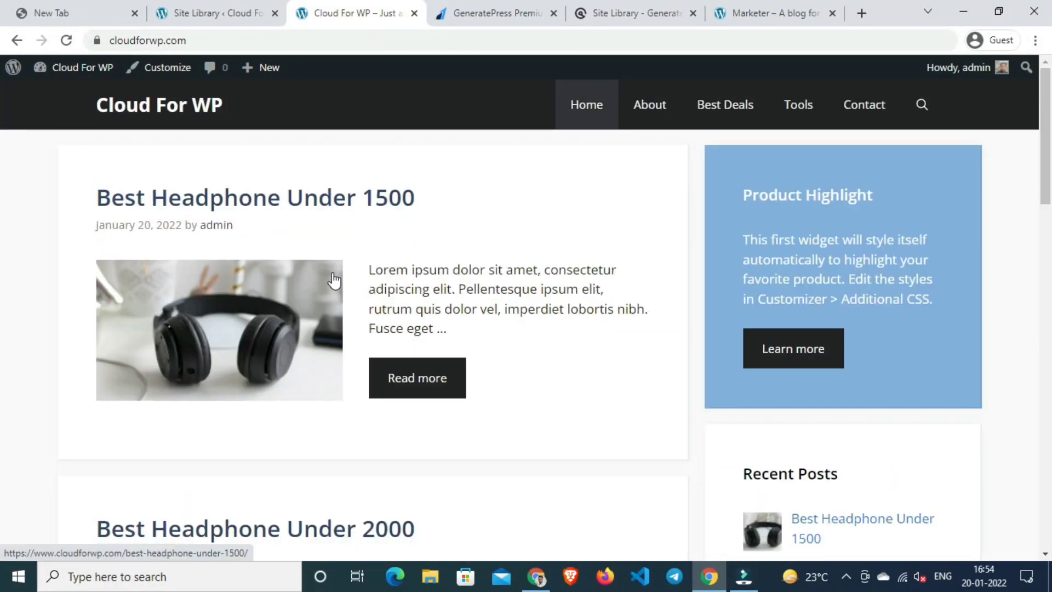
# Step: Go from the homepage to the WordPress dashboard and review the list of installed plugins
pyautogui.scroll(-3, 338, 276)
pyautogui.scroll(3, 338, 277)
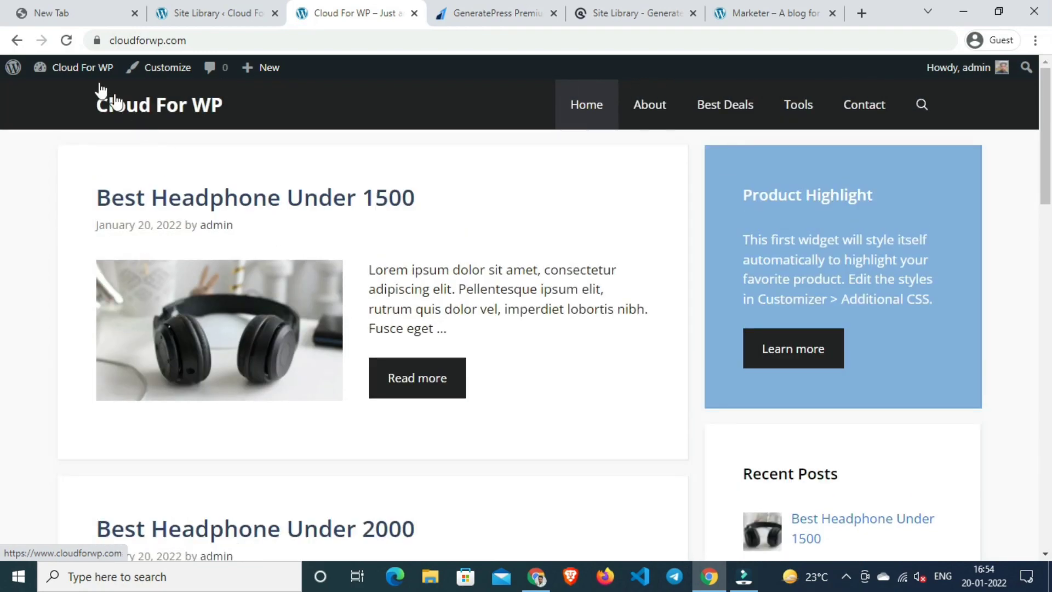
pyautogui.moveTo(57, 74)
pyautogui.click(52, 92)
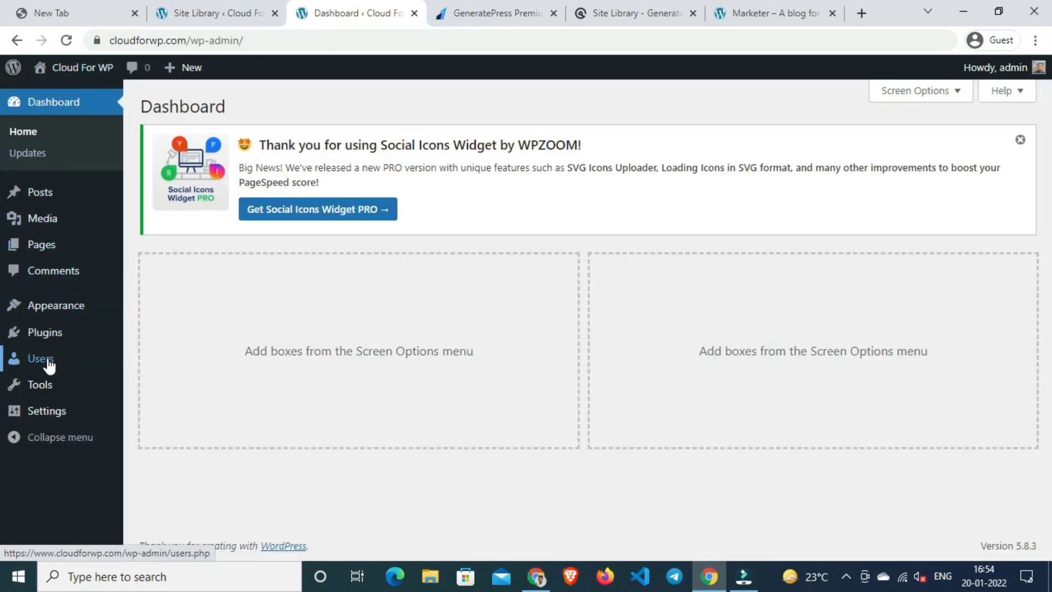
pyautogui.moveTo(99, 342)
pyautogui.click(149, 343)
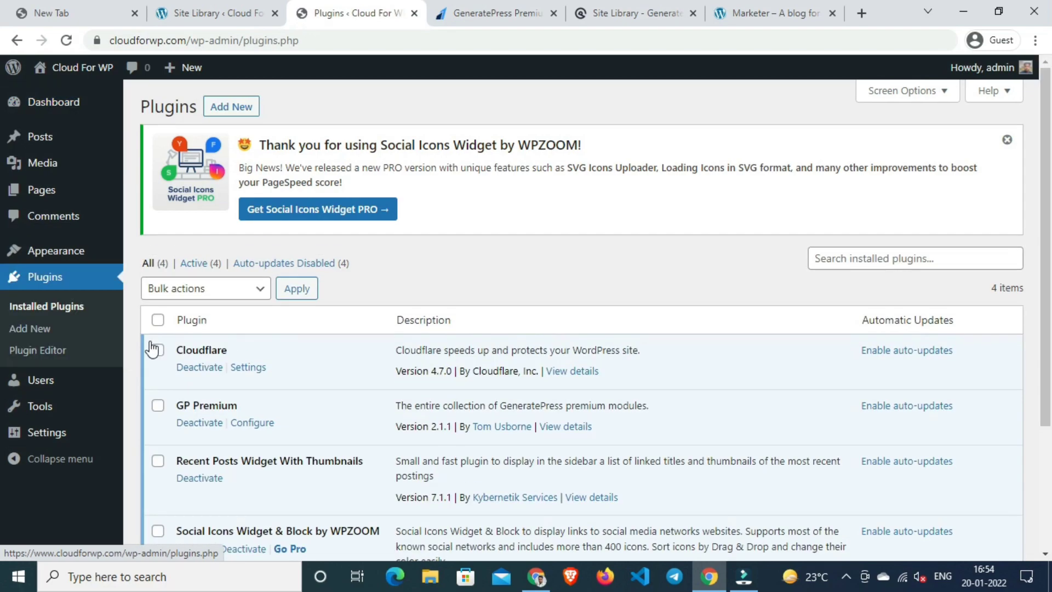
pyautogui.scroll(-3, 281, 362)
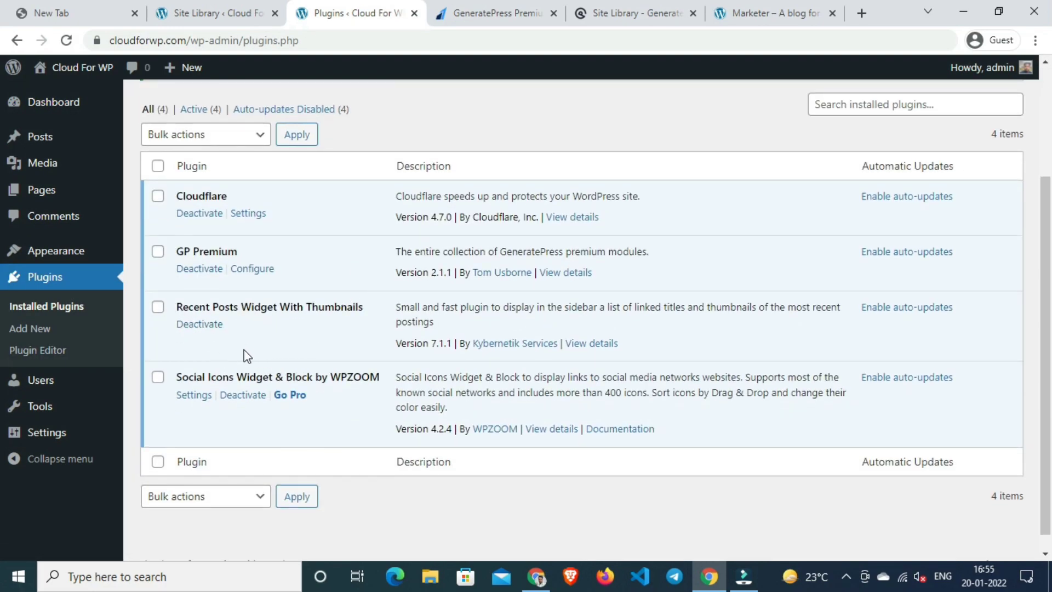
pyautogui.scroll(3, 236, 382)
# Step: Visit the Cloud For WP site and examine the Recent Posts and Follow Me widgets in the homepage sidebar
pyautogui.moveTo(80, 68)
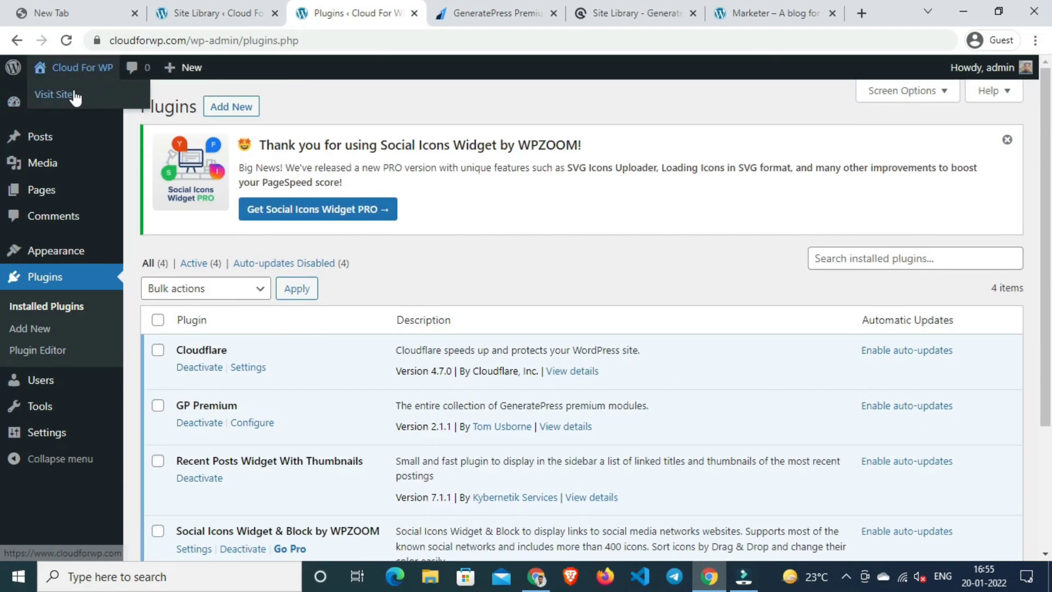
pyautogui.click(46, 102)
pyautogui.scroll(-5, 767, 349)
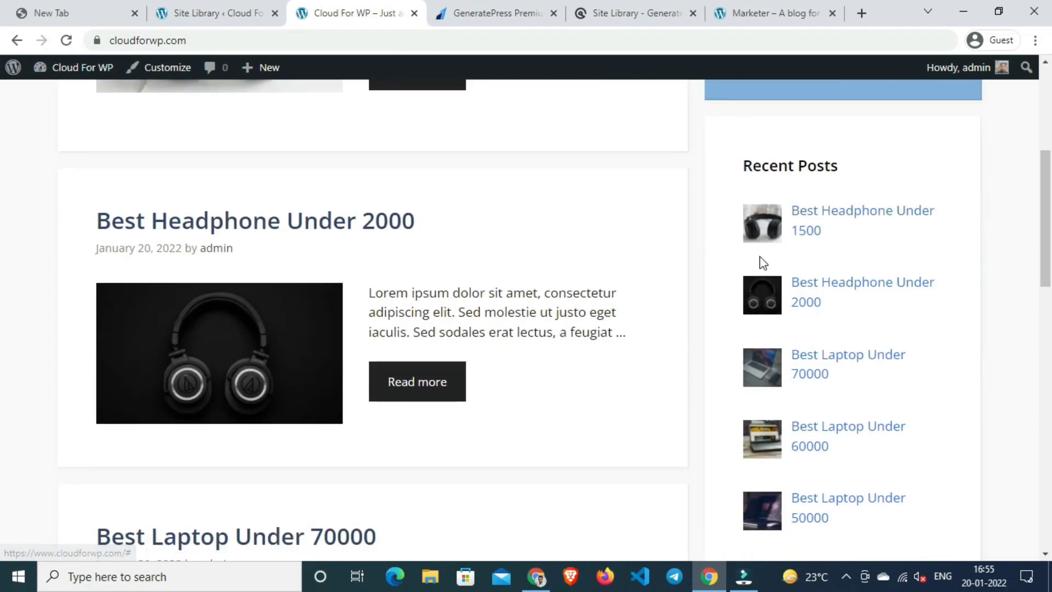
pyautogui.moveTo(743, 166); pyautogui.dragTo(888, 164)
pyautogui.click(885, 158)
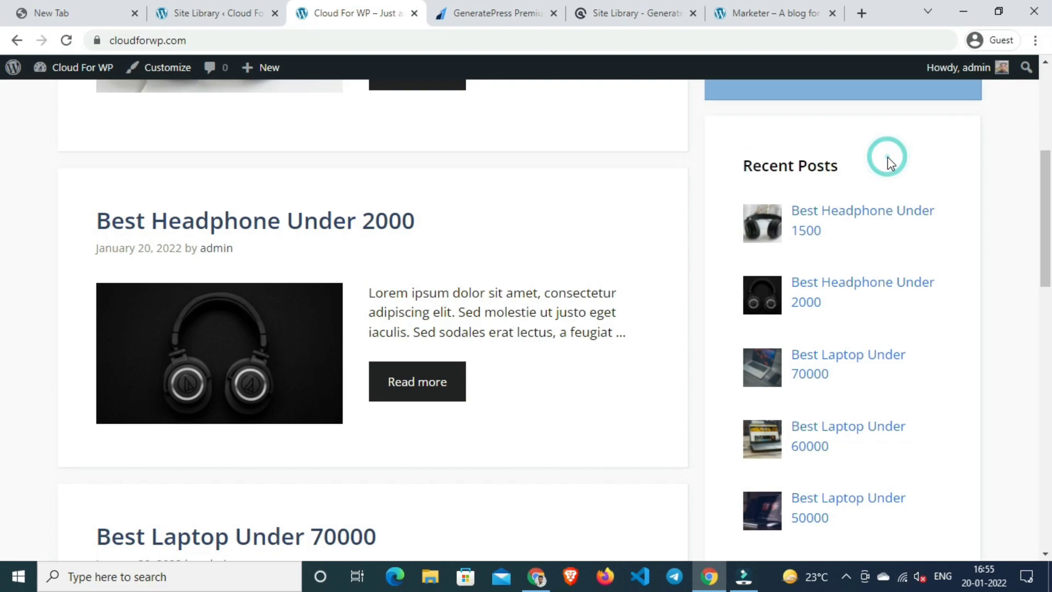
pyautogui.scroll(-5, 802, 356)
pyautogui.scroll(-4, 801, 356)
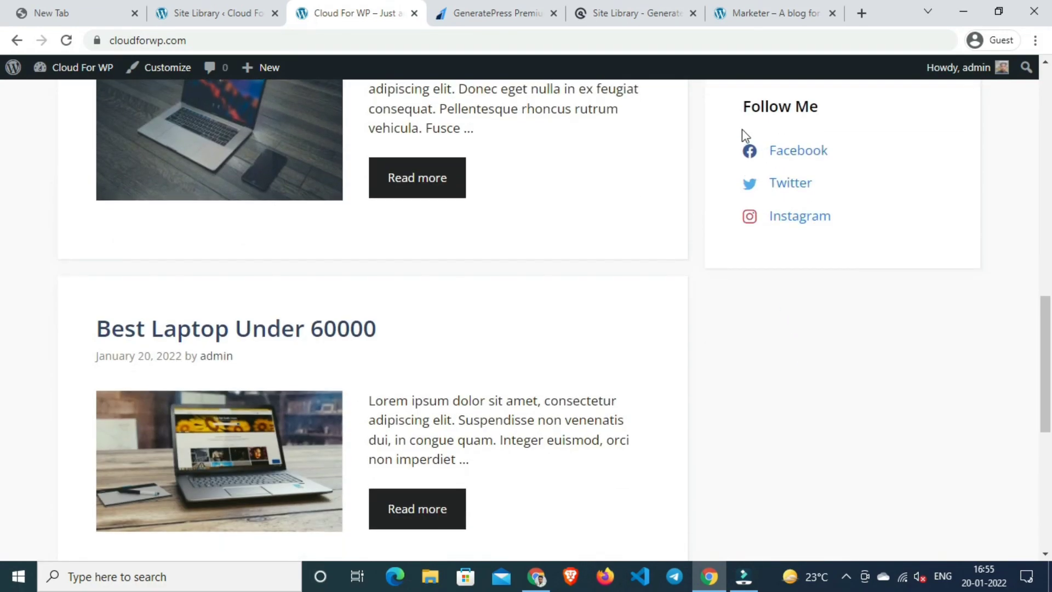
pyautogui.scroll(1, 744, 135)
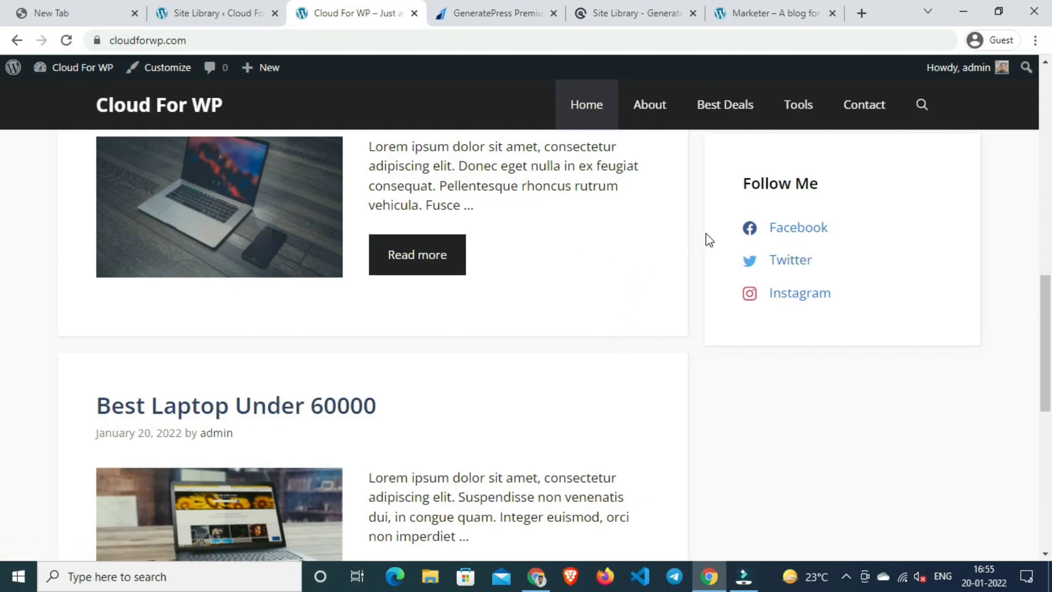
pyautogui.scroll(5, 802, 236)
pyautogui.scroll(-4, 768, 295)
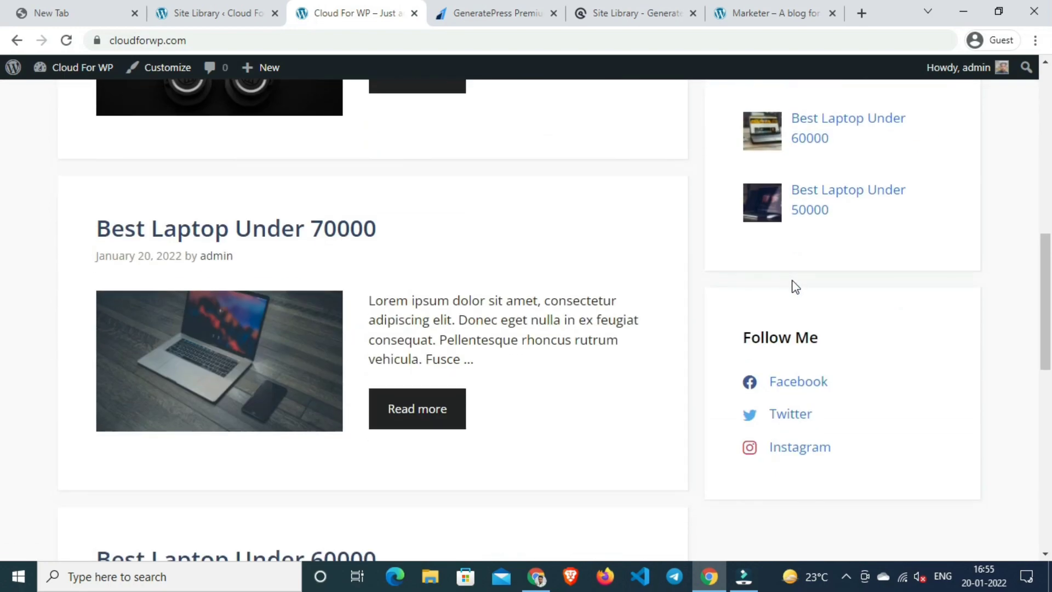
pyautogui.scroll(5, 722, 338)
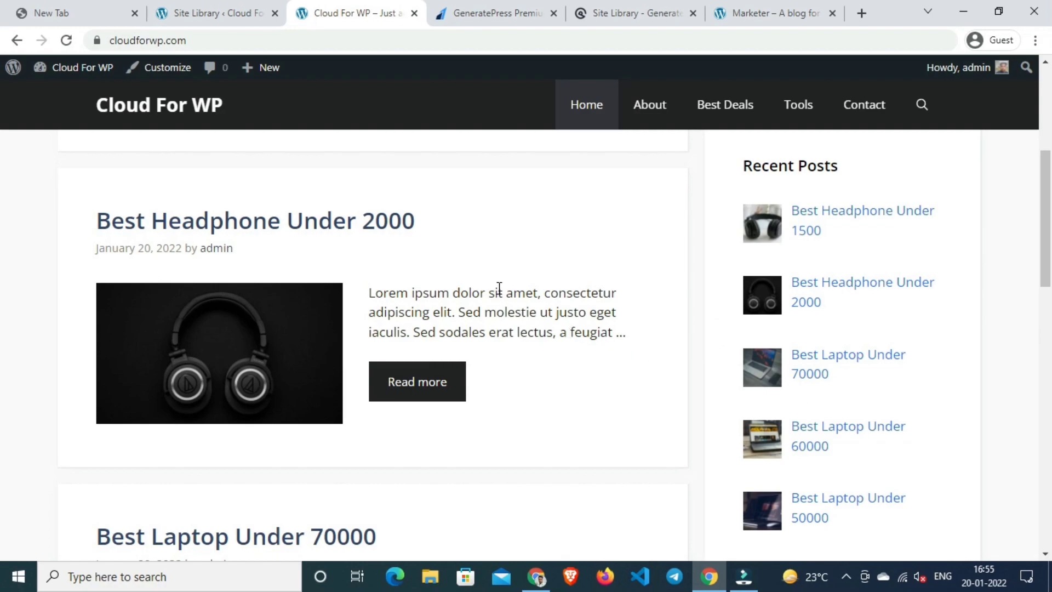
pyautogui.scroll(5, 762, 304)
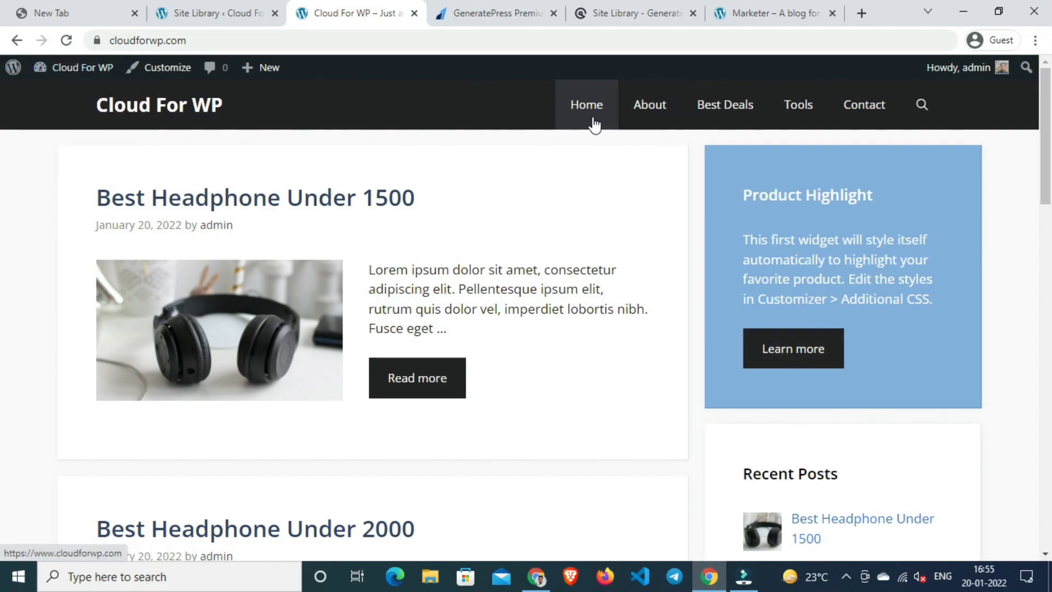
# Step: Visit the site's About, Best Deals, Tools and Contact pages in turn and review their demo content
pyautogui.click(648, 114)
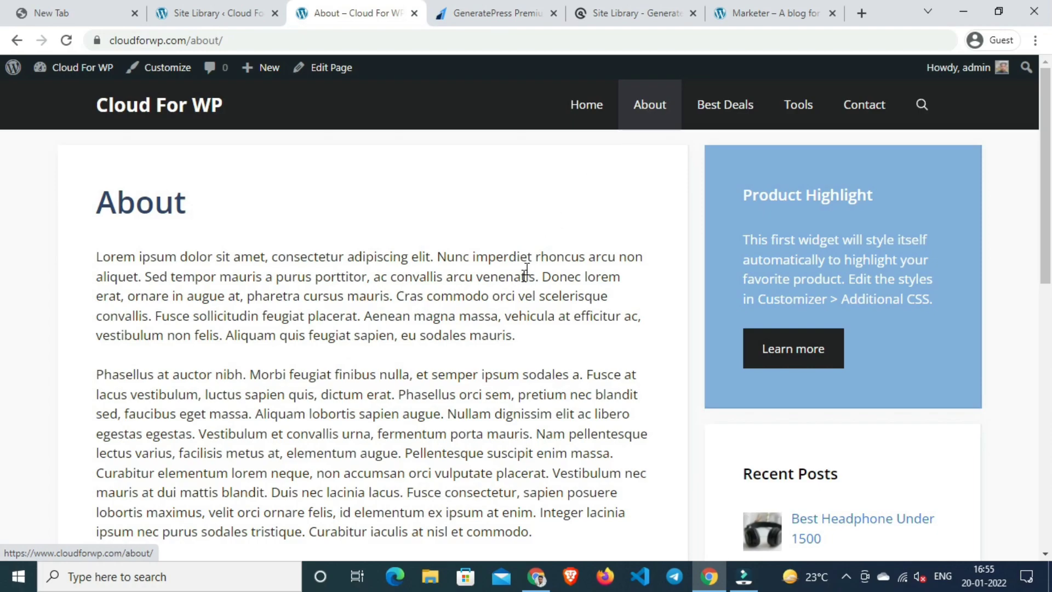
pyautogui.scroll(-8, 479, 322)
pyautogui.scroll(8, 721, 155)
pyautogui.click(729, 121)
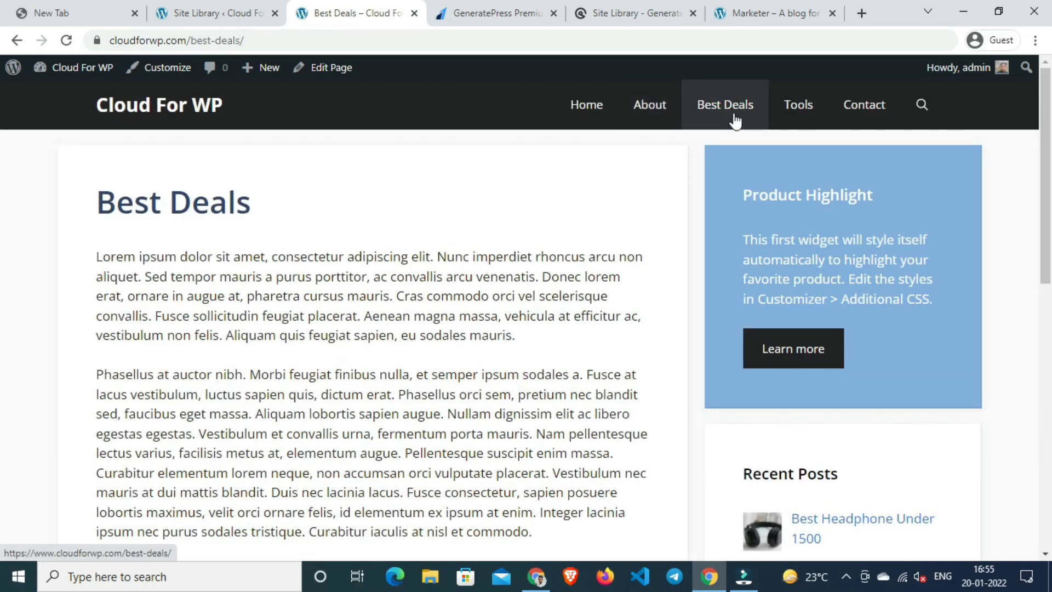
pyautogui.scroll(-5, 416, 242)
pyautogui.scroll(5, 554, 230)
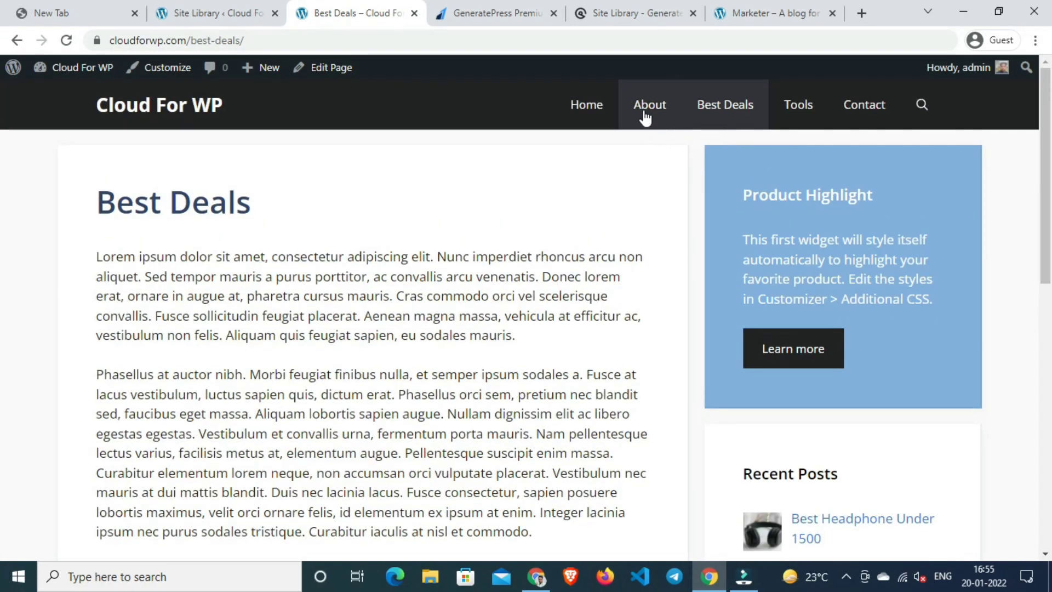
pyautogui.click(792, 115)
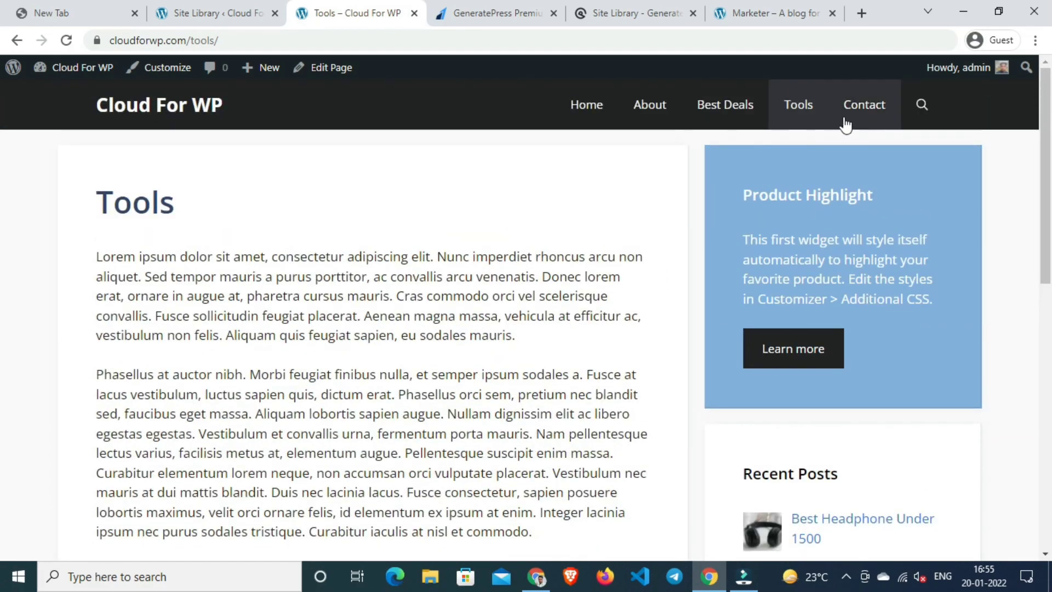
pyautogui.click(847, 113)
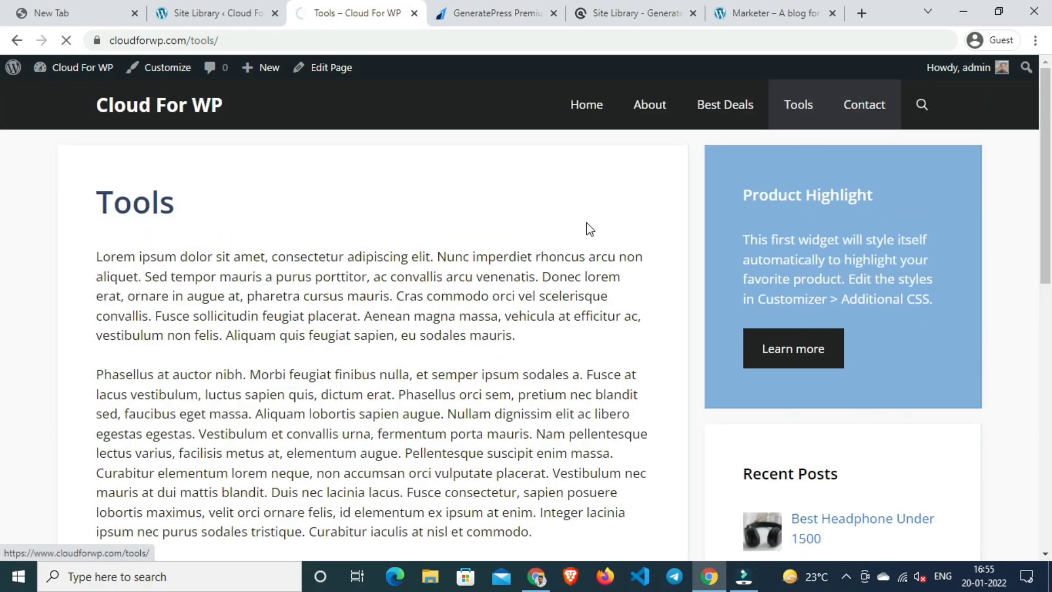
# Step: Open the list of all pages in the WordPress dashboard and move the Tools and Best Deals pages to the trash
pyautogui.moveTo(88, 69)
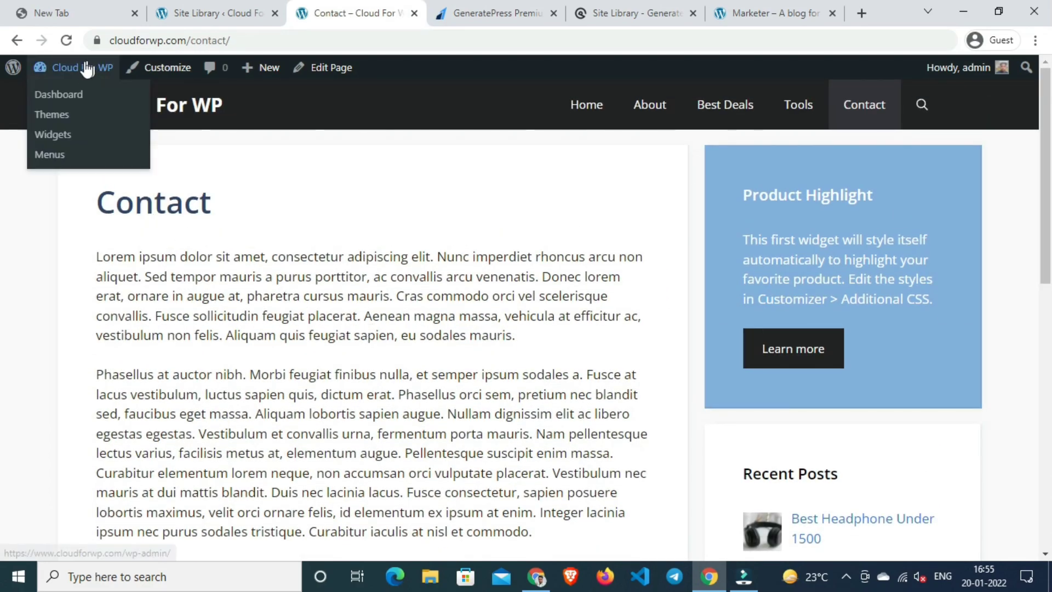
pyautogui.click(55, 94)
pyautogui.moveTo(42, 245)
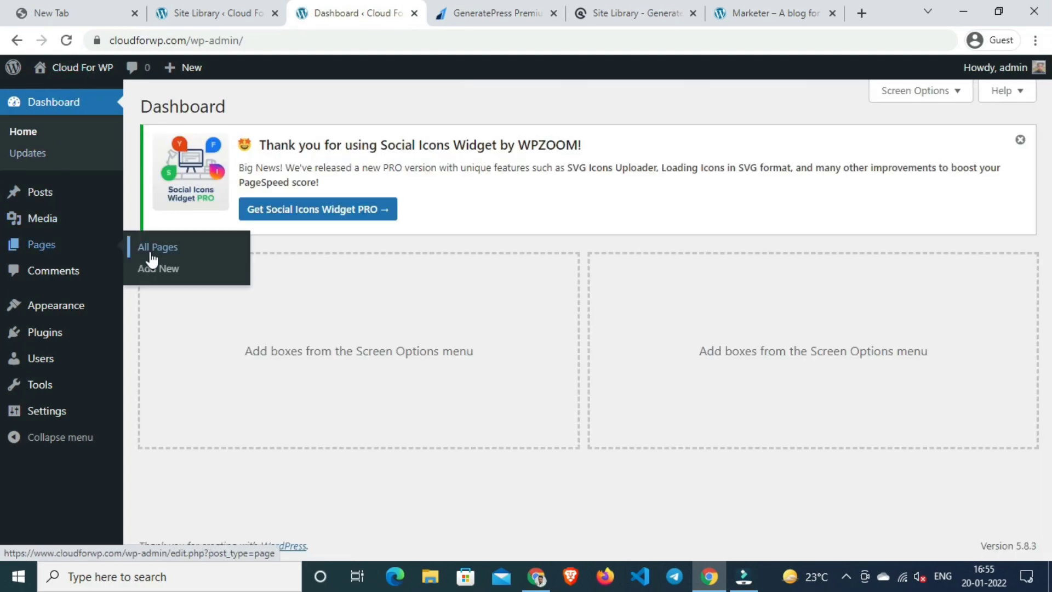
pyautogui.click(151, 249)
pyautogui.scroll(-2, 246, 243)
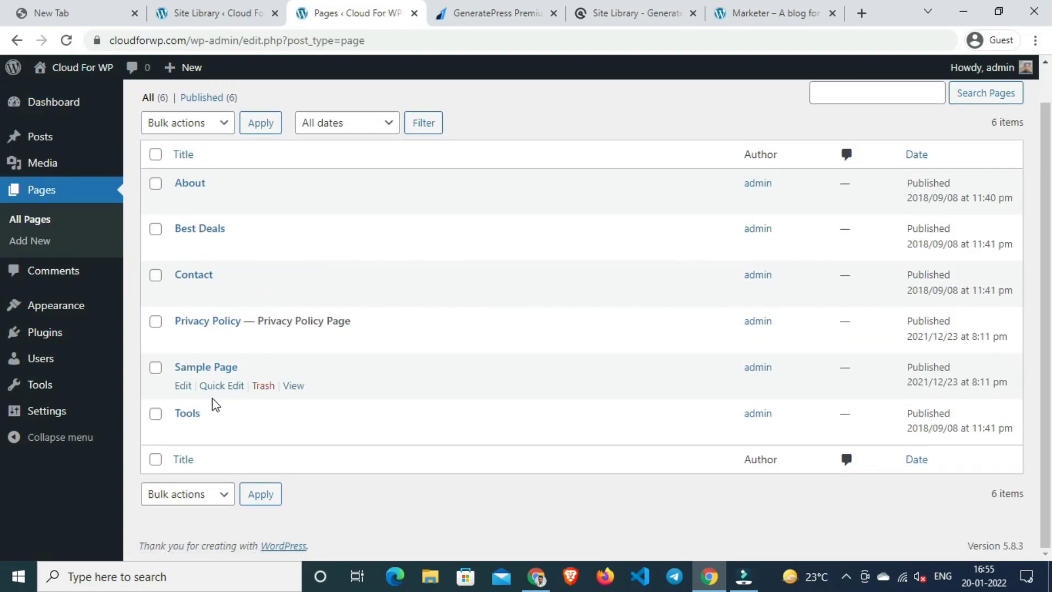
pyautogui.click(155, 414)
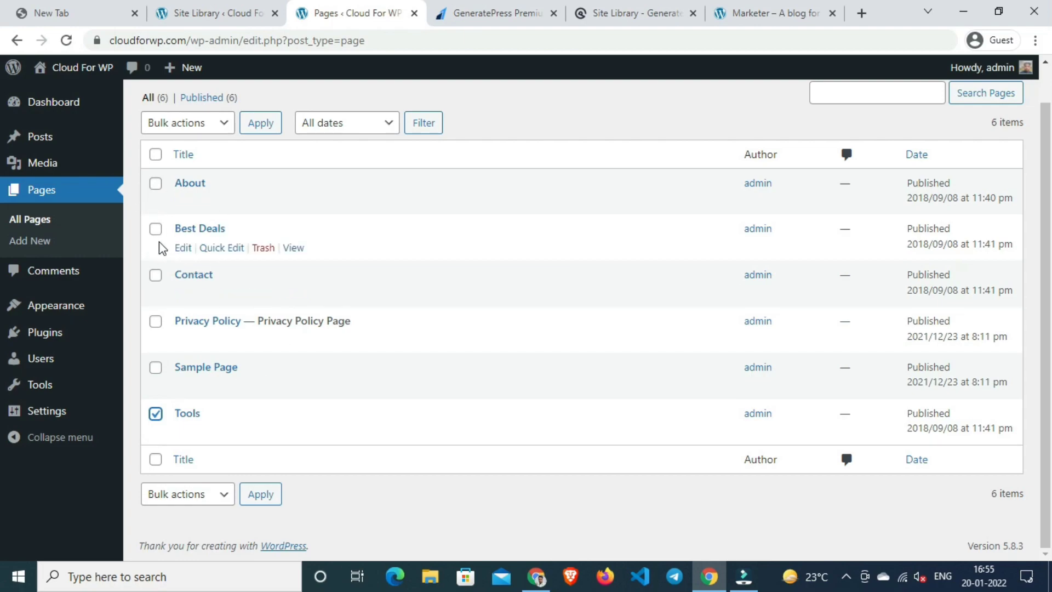
pyautogui.click(156, 231)
pyautogui.click(220, 128)
pyautogui.click(189, 172)
pyautogui.click(268, 126)
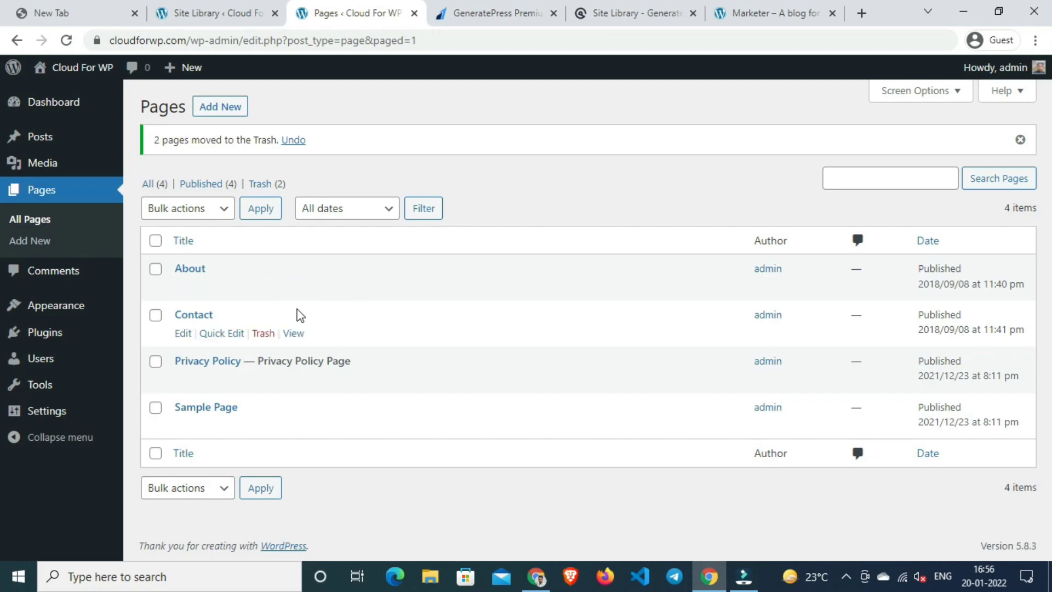
# Step: Open the menu editor under the appearance settings and load the menu named Menu for editing
pyautogui.moveTo(22, 311)
pyautogui.click(160, 374)
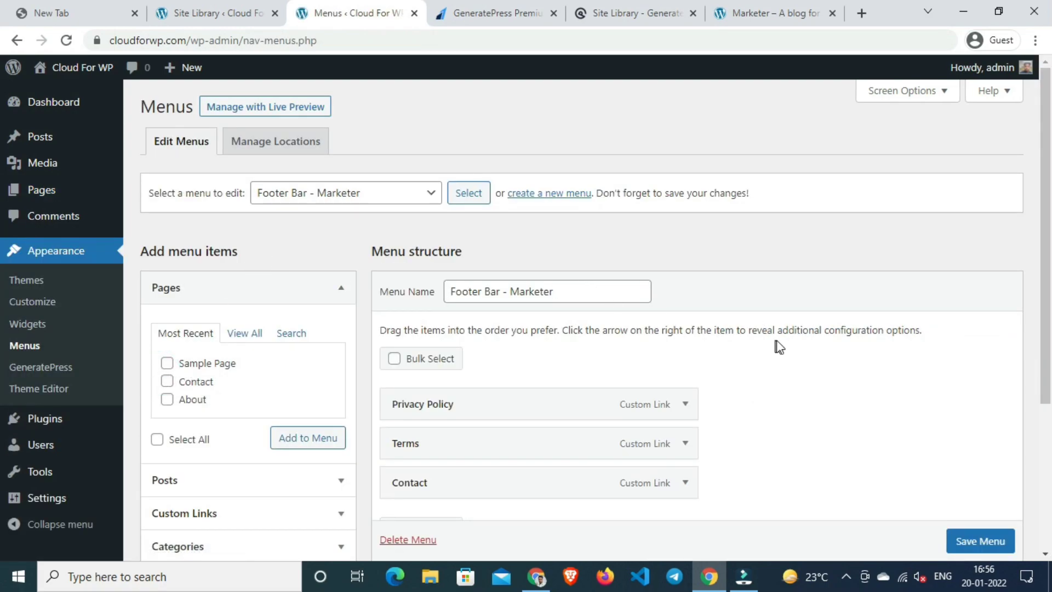
pyautogui.scroll(-1, 778, 346)
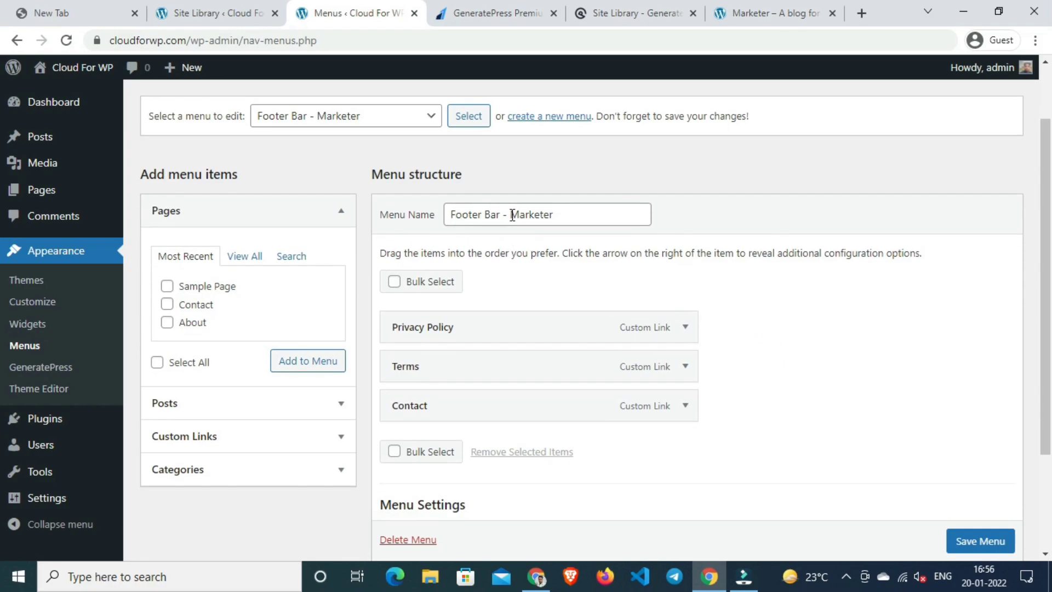
pyautogui.scroll(-2, 594, 236)
pyautogui.scroll(3, 514, 257)
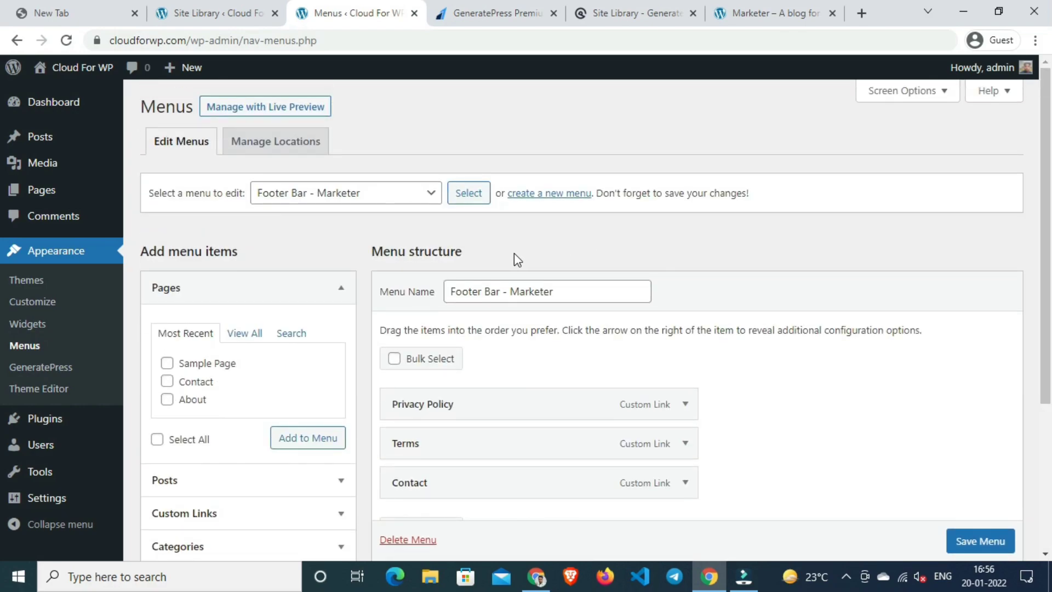
pyautogui.click(331, 191)
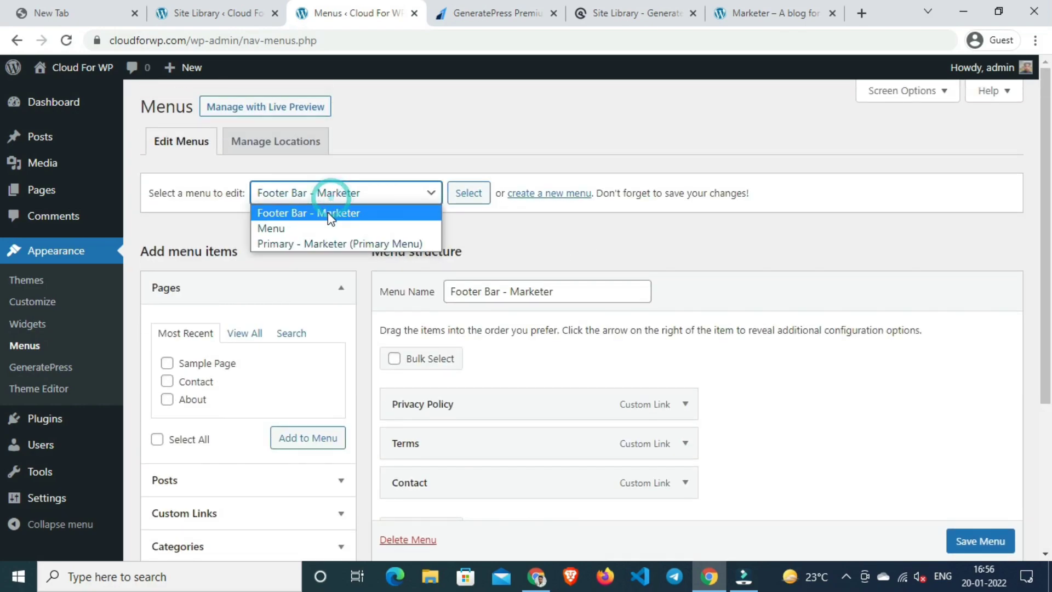
pyautogui.click(281, 230)
pyautogui.click(469, 197)
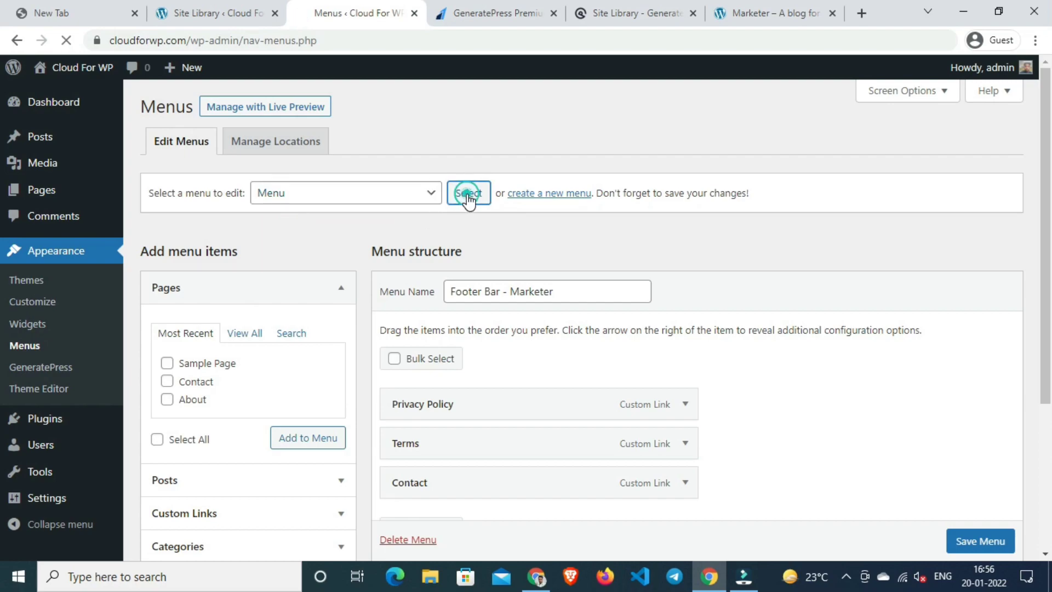
# Step: Assign the menu named Menu to the Primary Menu display location and save it
pyautogui.scroll(-1, 479, 223)
pyautogui.scroll(-2, 433, 393)
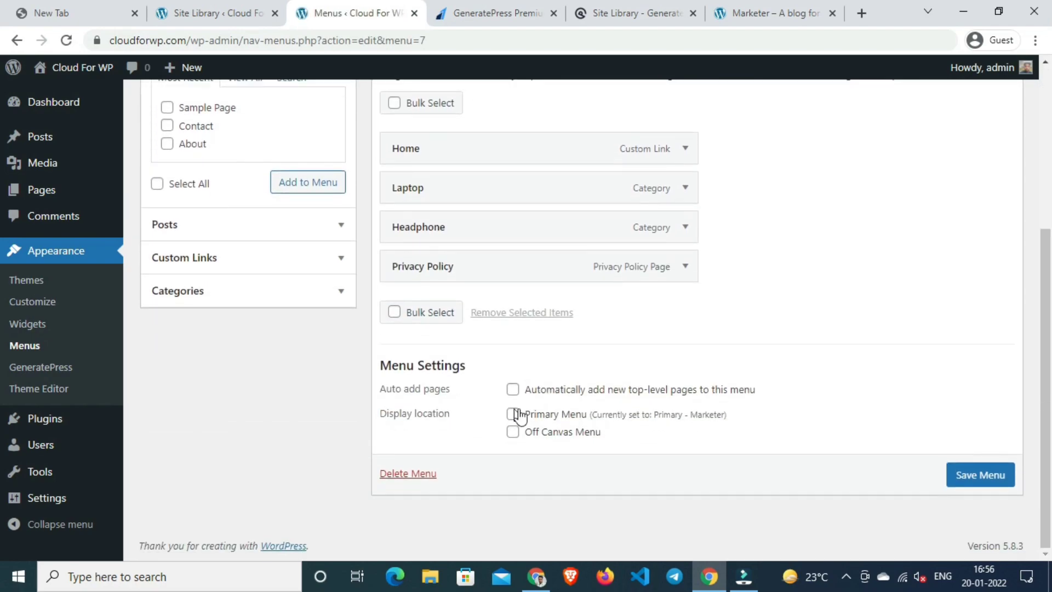
pyautogui.click(512, 415)
pyautogui.scroll(5, 417, 317)
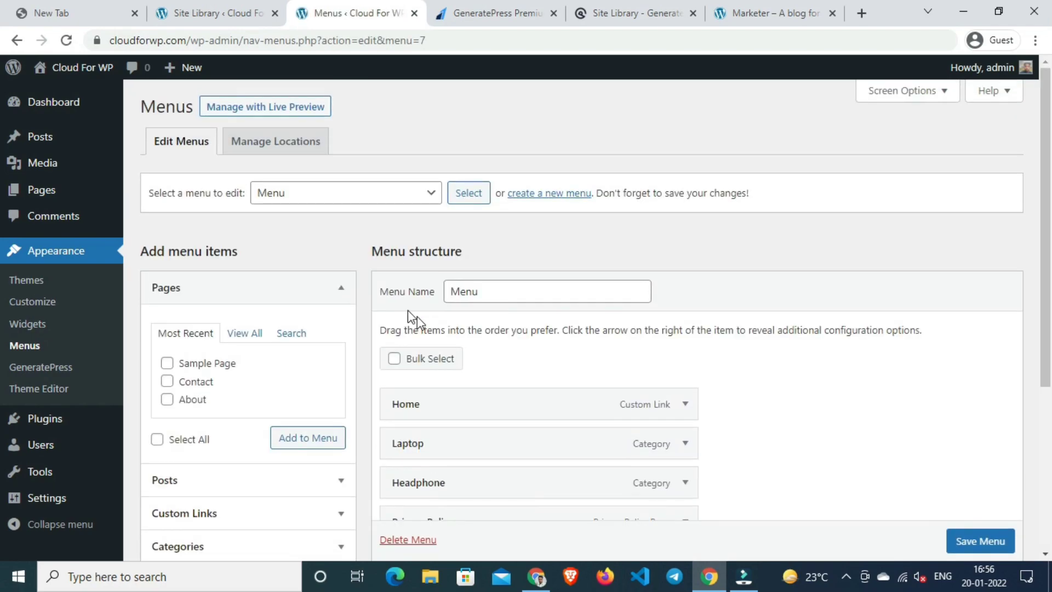
pyautogui.scroll(-2, 600, 327)
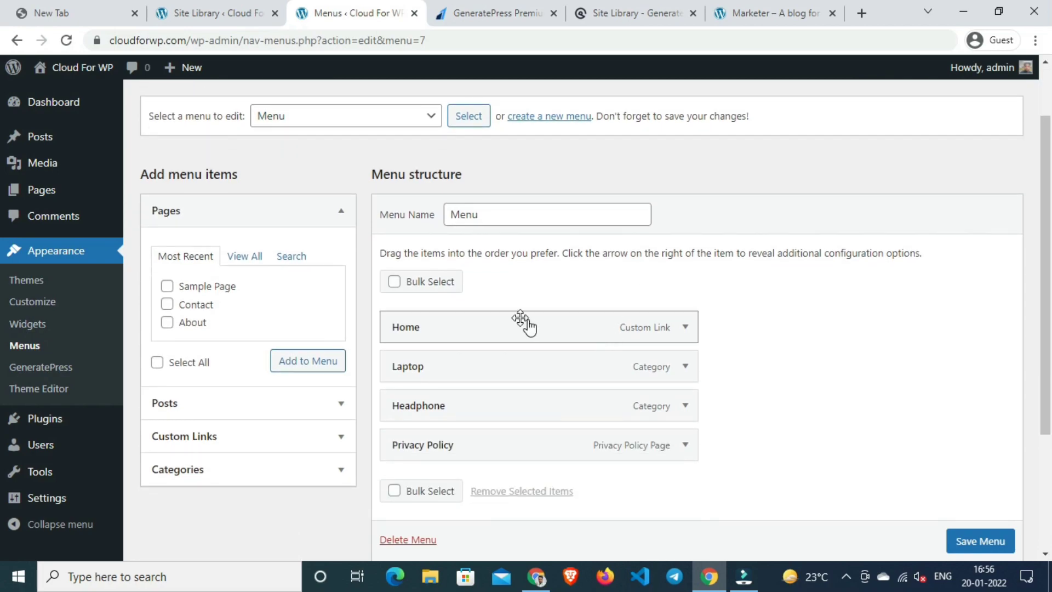
pyautogui.scroll(-3, 713, 339)
pyautogui.click(972, 507)
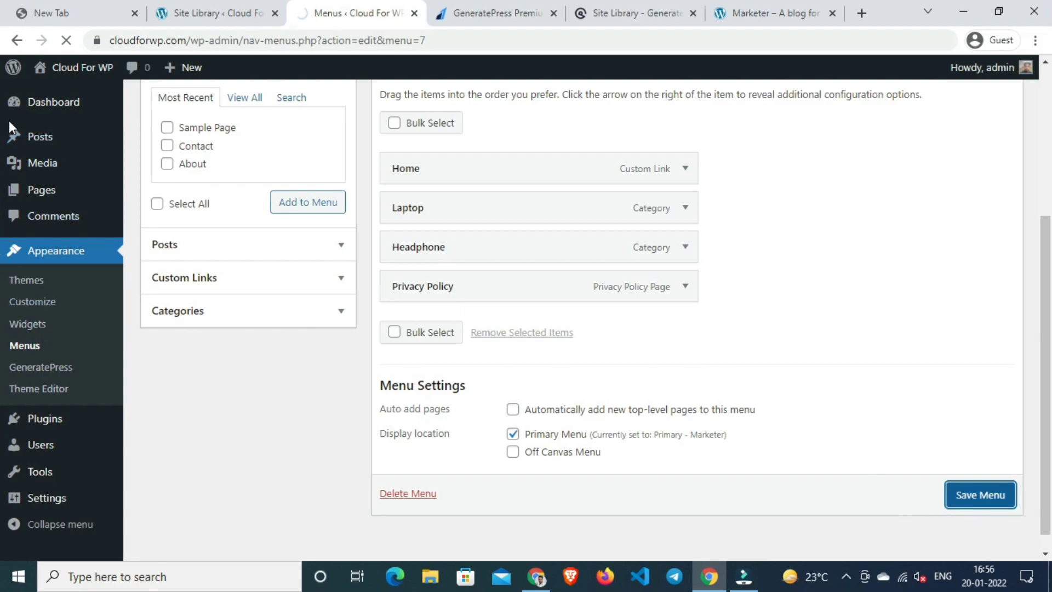
# Step: Visit the site and check the new navigation by viewing the Laptop and Headphone category pages
pyautogui.moveTo(33, 105)
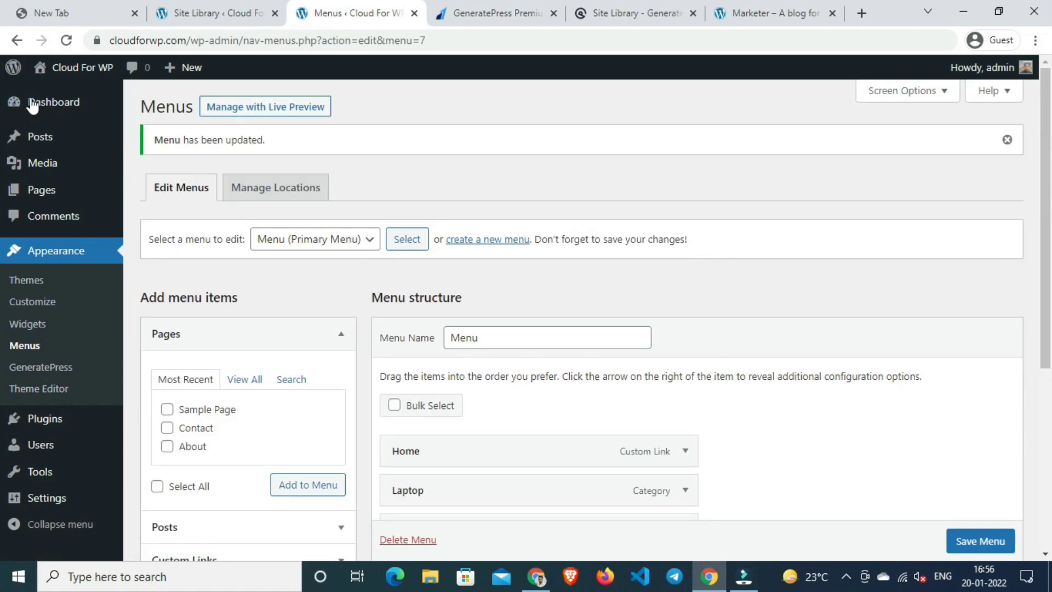
pyautogui.moveTo(62, 68)
pyautogui.click(55, 100)
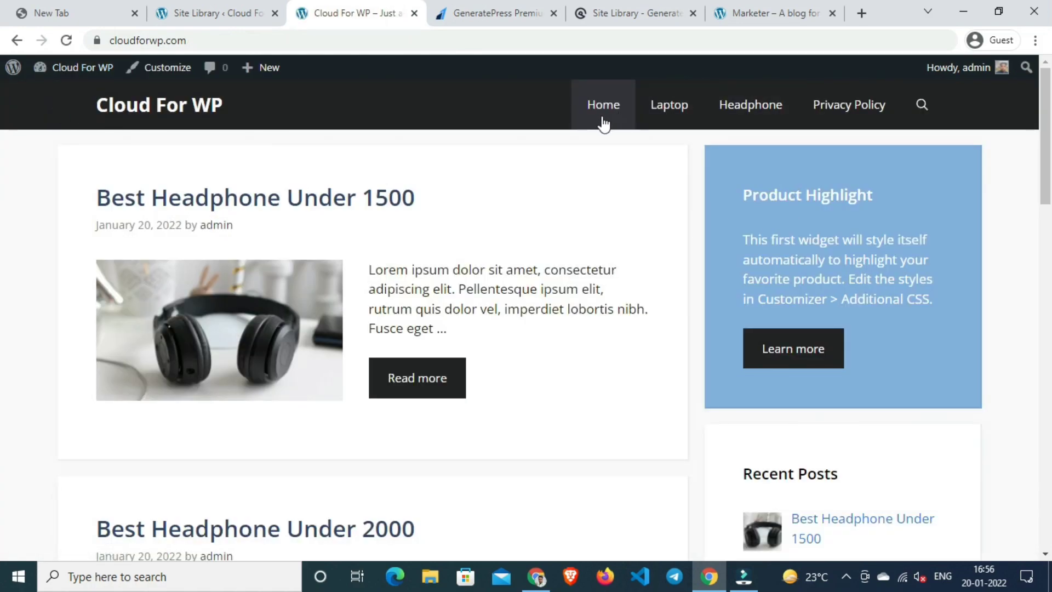
pyautogui.click(659, 109)
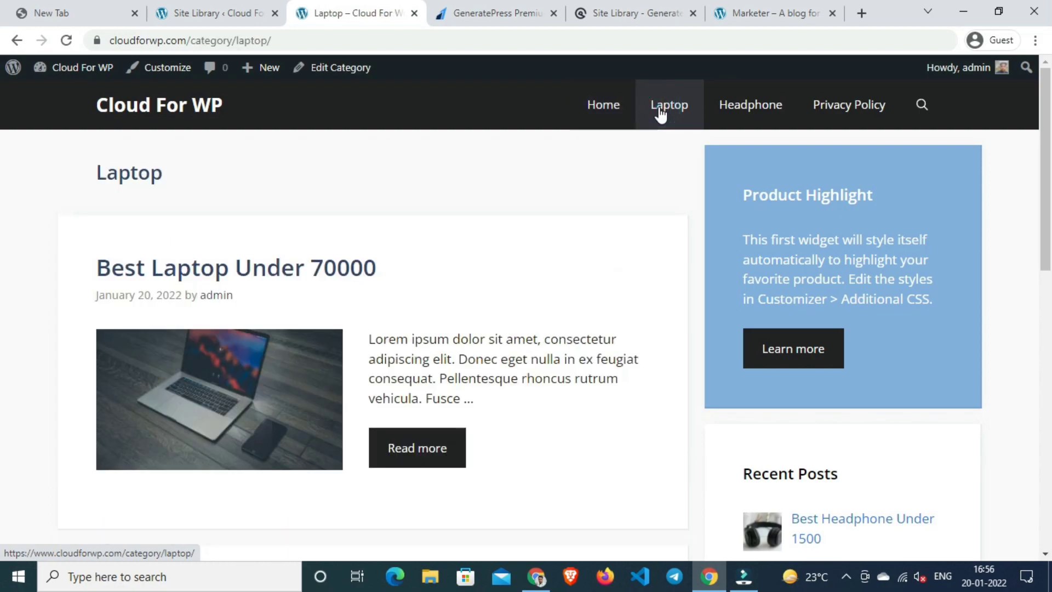
pyautogui.click(773, 106)
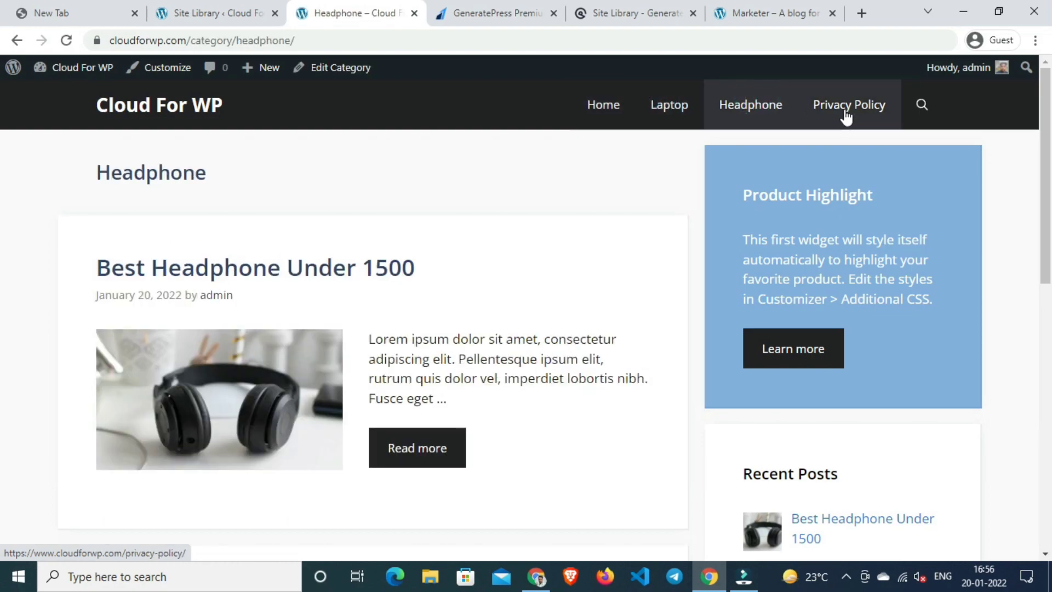
# Step: Check the Headphone category page and the home page down to the footer links
pyautogui.click(736, 112)
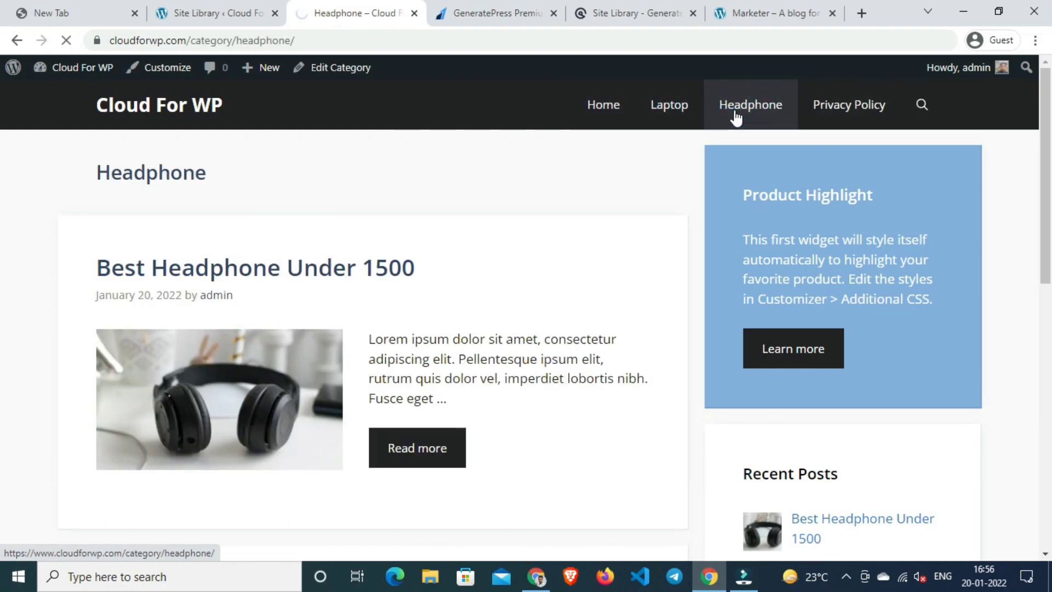
pyautogui.scroll(-10, 528, 320)
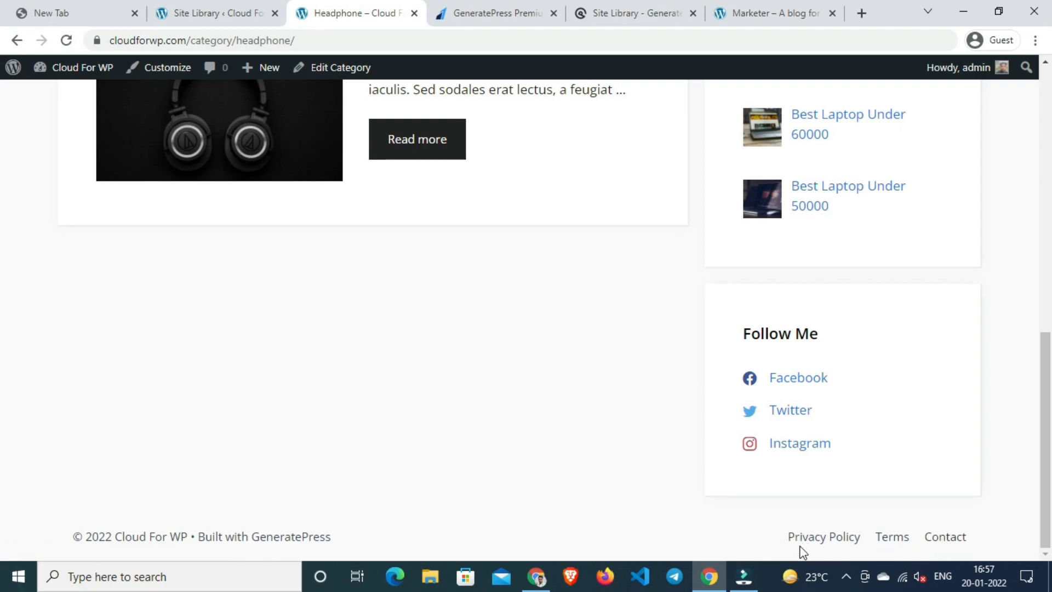
pyautogui.scroll(10, 647, 502)
pyautogui.hotkey('alt', 'Left')
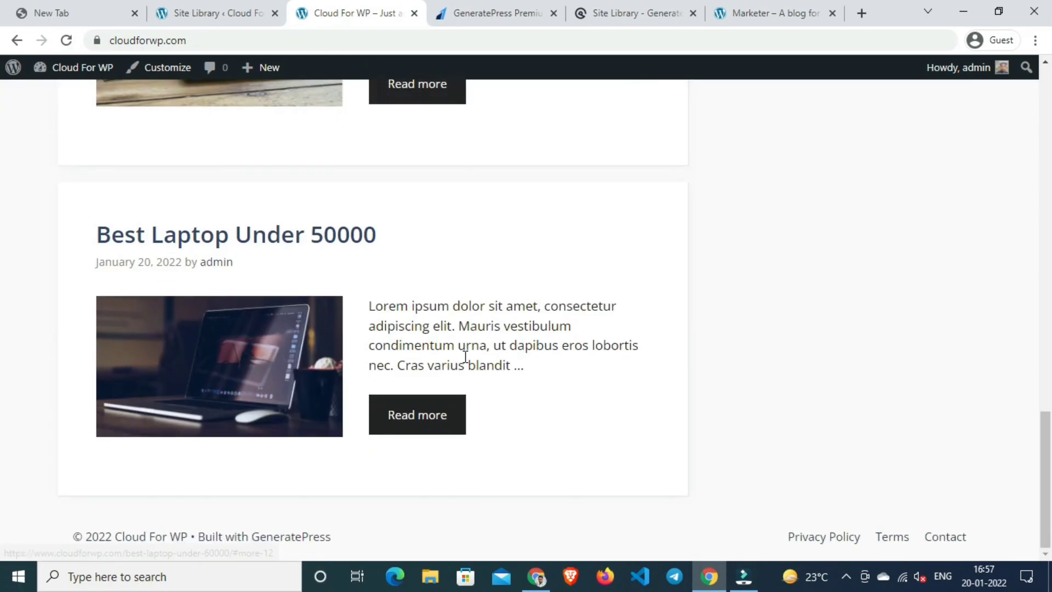
pyautogui.scroll(8, 527, 320)
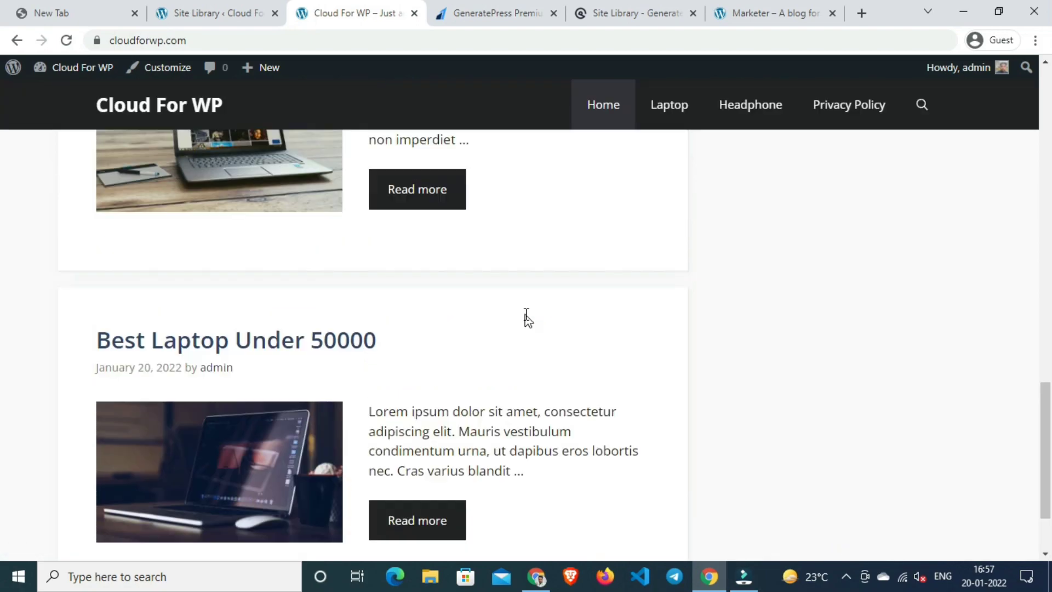
pyautogui.scroll(1, 319, 255)
# Step: Open the menu editor under the appearance settings and load the Footer Bar - Marketer menu for editing
pyautogui.moveTo(59, 77)
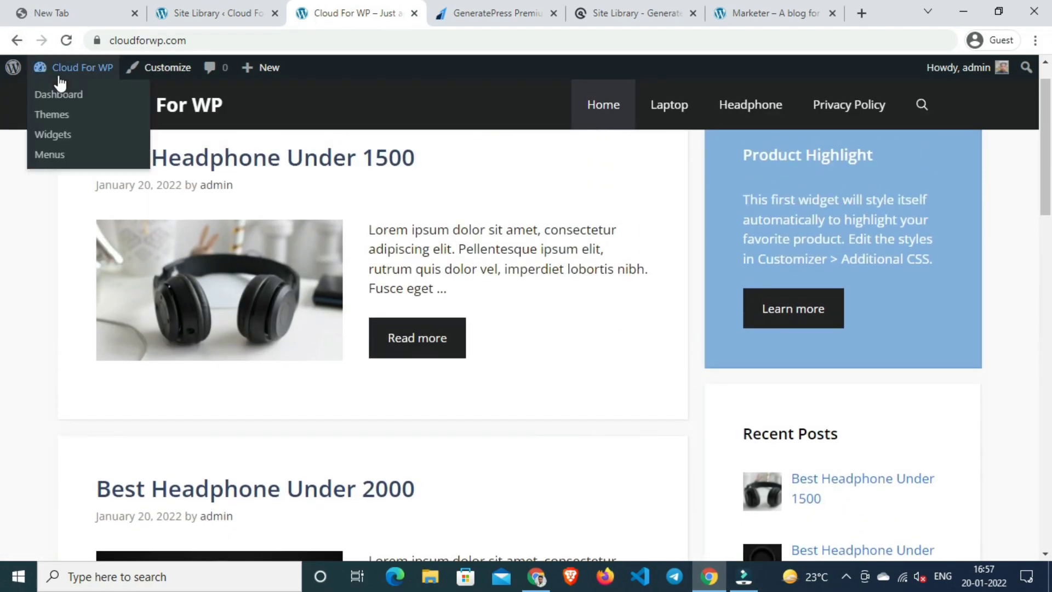
pyautogui.click(54, 117)
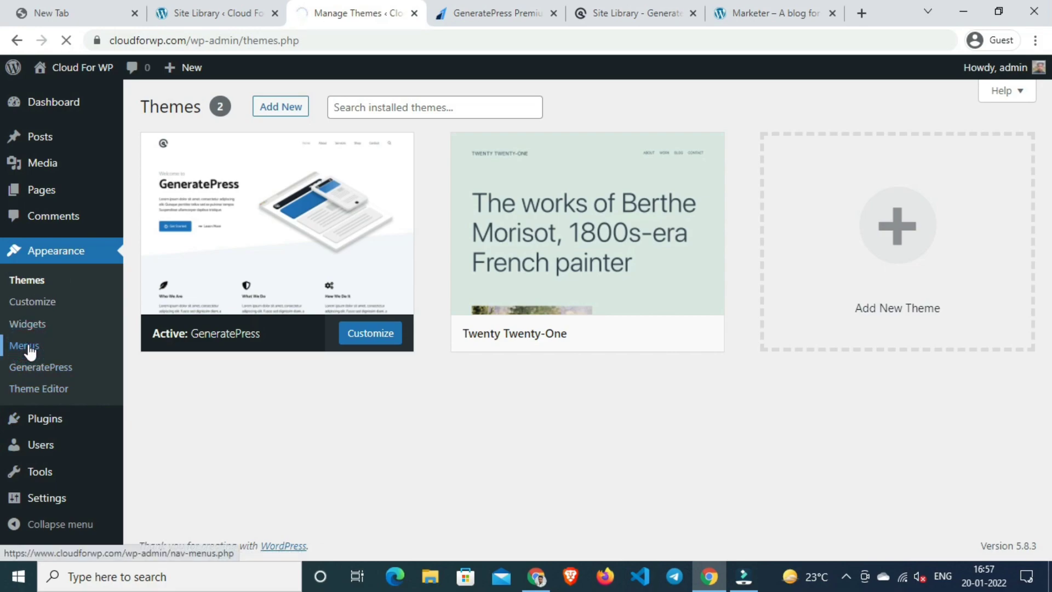
pyautogui.click(30, 350)
pyautogui.scroll(-5, 395, 376)
pyautogui.scroll(5, 416, 353)
pyautogui.click(287, 199)
pyautogui.click(287, 212)
pyautogui.click(404, 202)
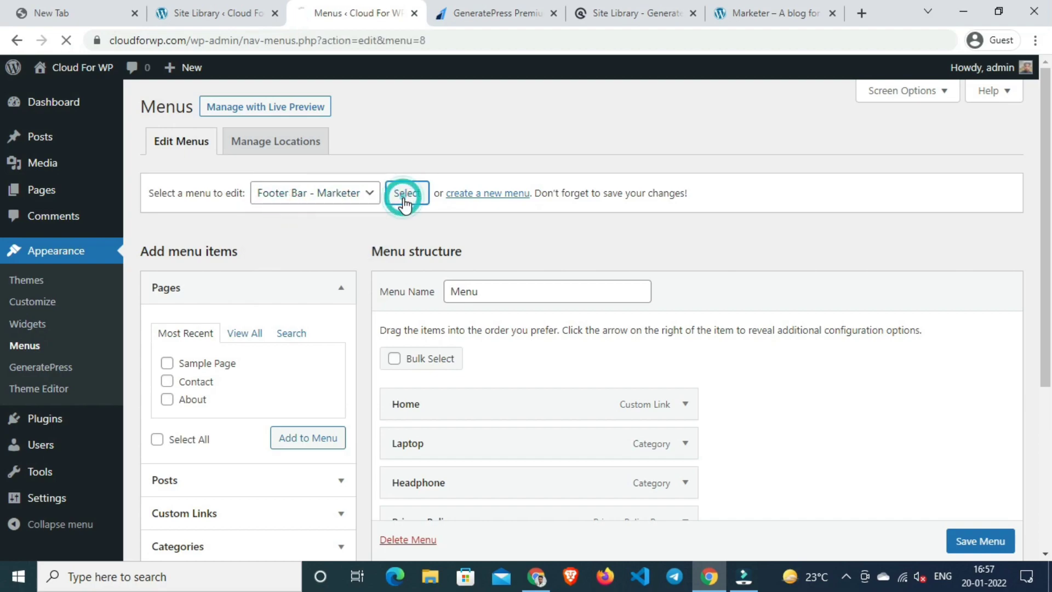
pyautogui.scroll(-4, 439, 209)
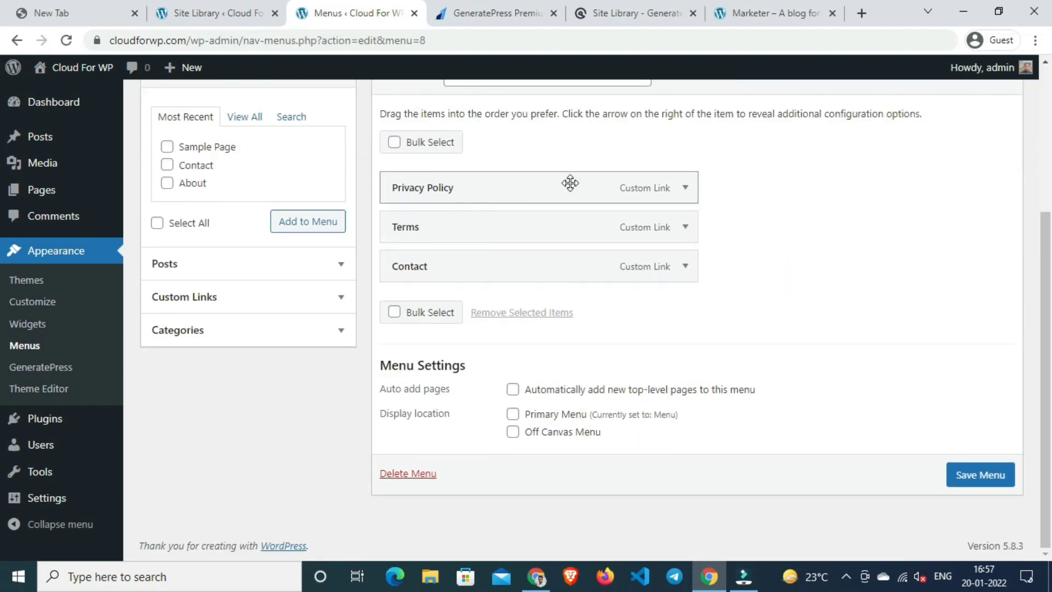
# Step: Remove the Terms item from the footer menu, relabel the Contact item as Contact Us and save the menu
pyautogui.click(684, 228)
pyautogui.click(414, 379)
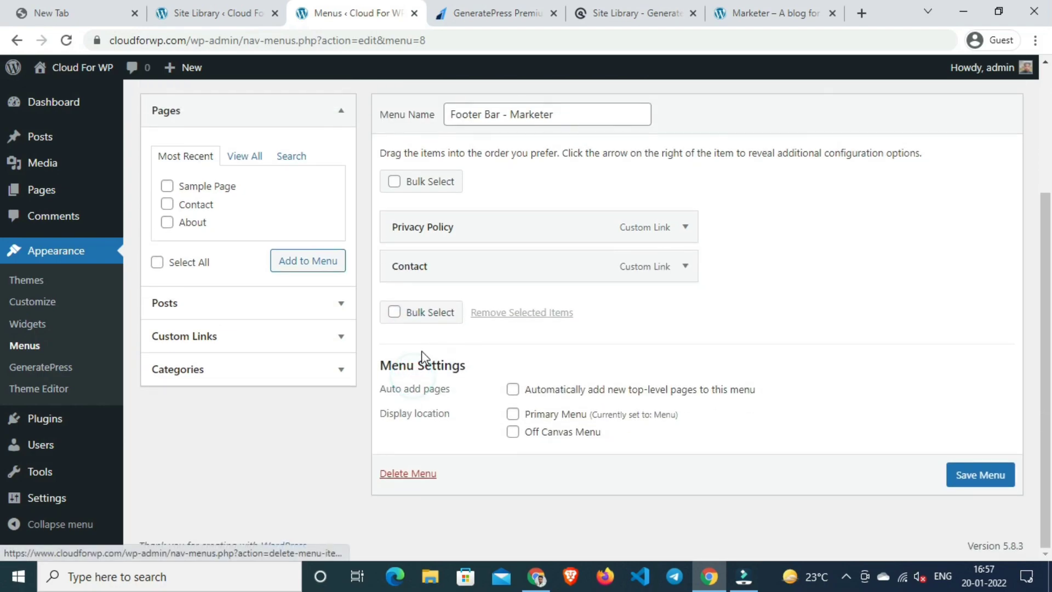
pyautogui.click(685, 267)
pyautogui.click(457, 367)
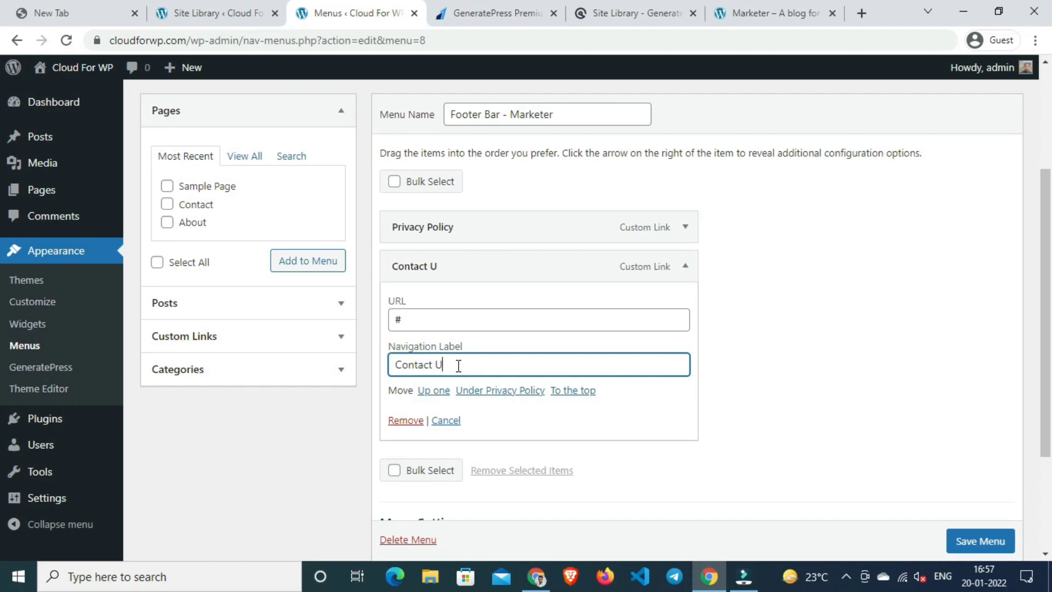
pyautogui.scroll(-3, 458, 365)
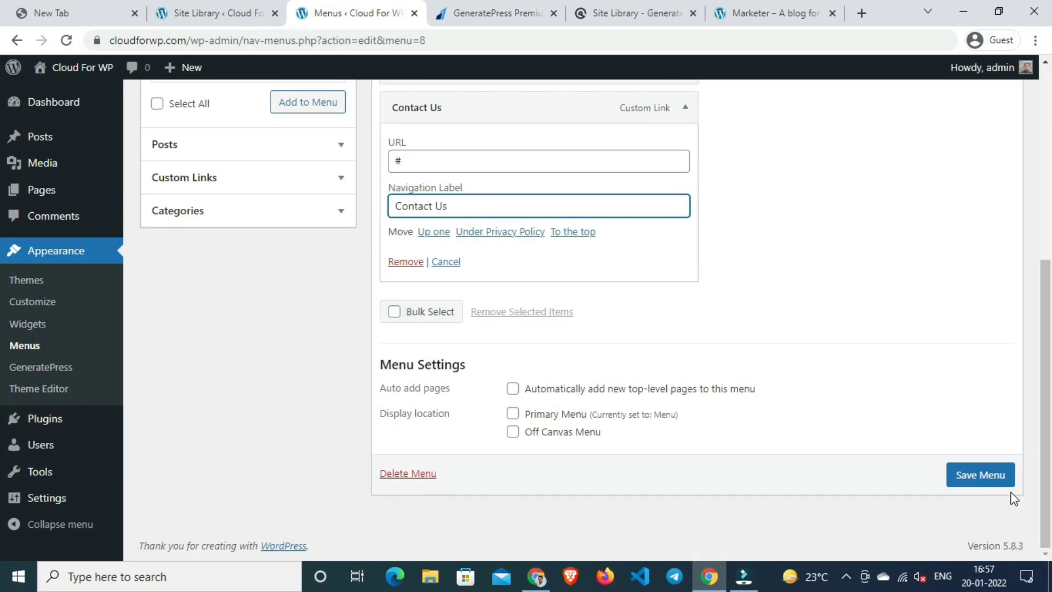
pyautogui.click(998, 484)
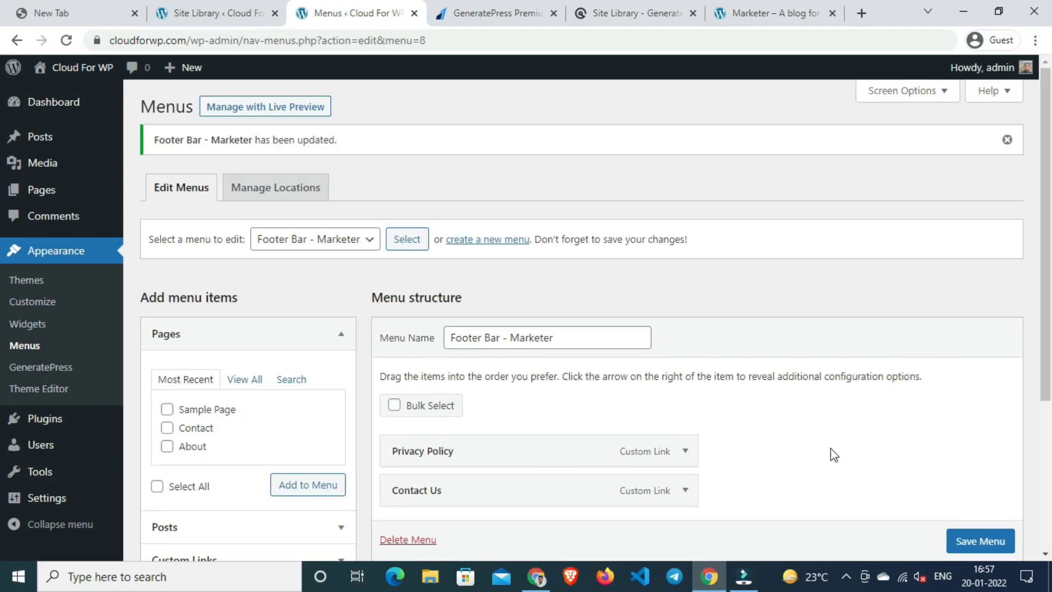
pyautogui.scroll(-4, 834, 455)
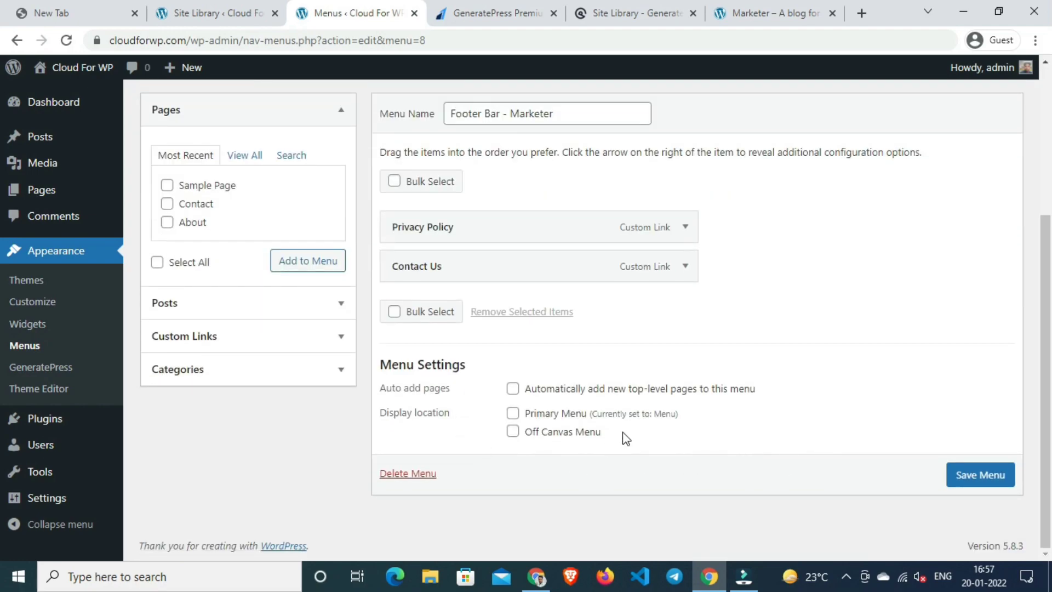
pyautogui.scroll(4, 647, 448)
# Step: Visit the site and look through the home page from the navigation menu down to the footer
pyautogui.moveTo(77, 67)
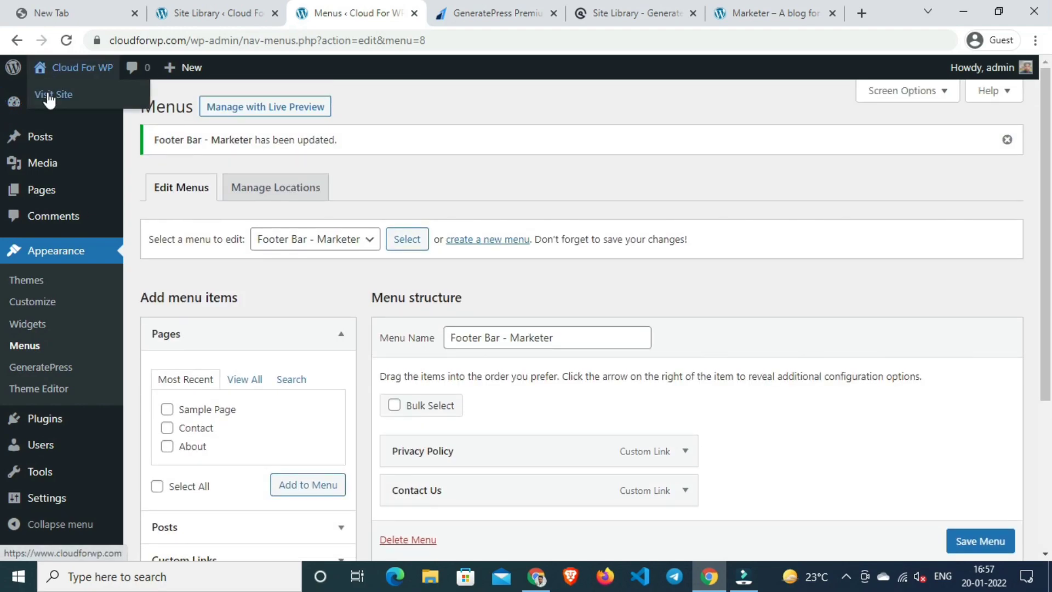
pyautogui.click(49, 97)
pyautogui.scroll(-15, 685, 373)
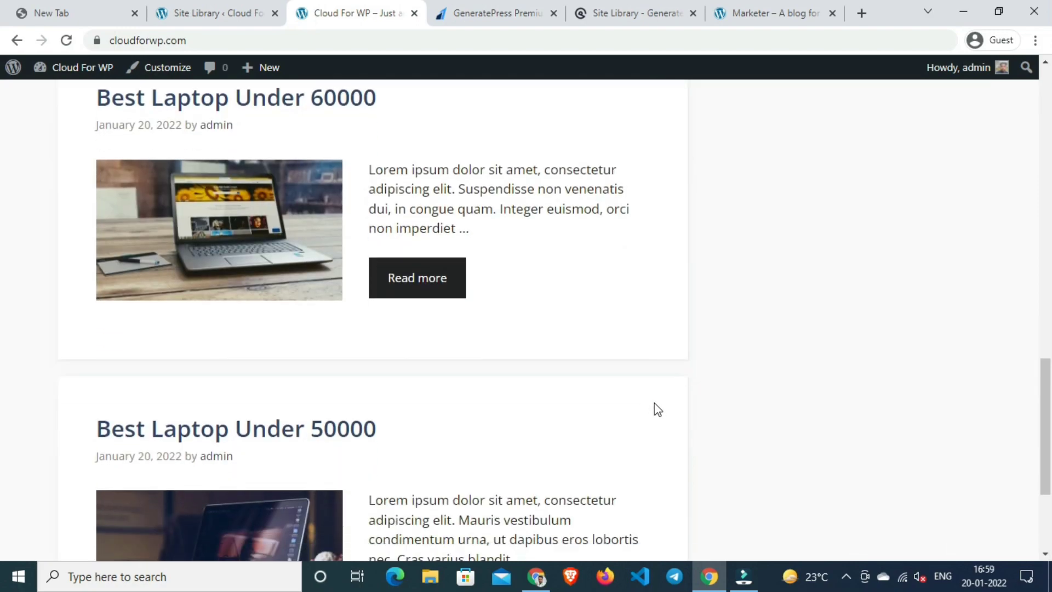
pyautogui.scroll(-3, 656, 406)
pyautogui.scroll(10, 657, 406)
pyautogui.scroll(12, 652, 405)
pyautogui.scroll(-18, 598, 361)
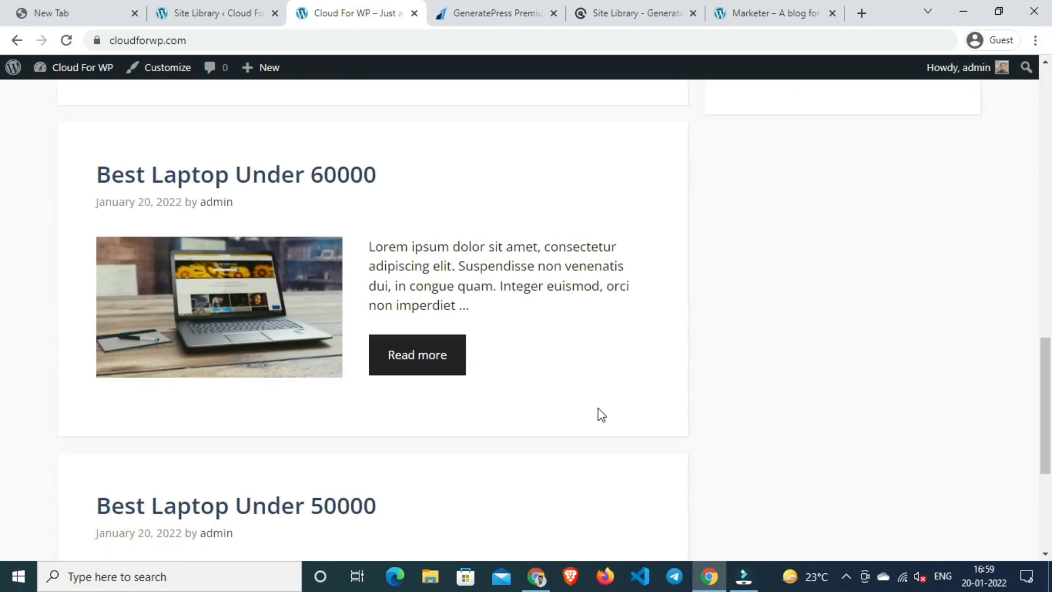
pyautogui.scroll(-5, 598, 409)
pyautogui.scroll(20, 602, 403)
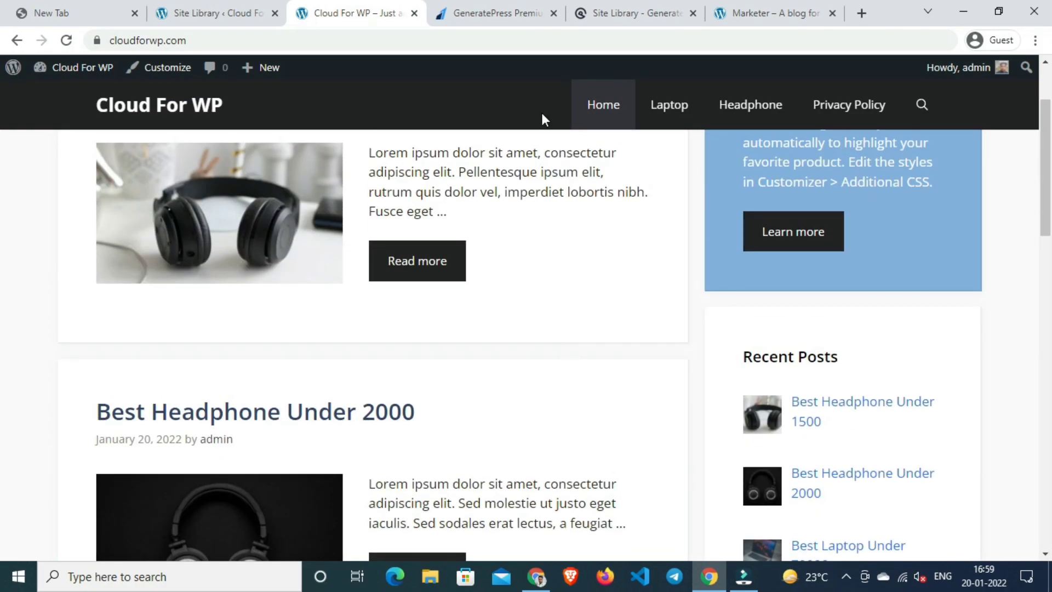
pyautogui.scroll(2, 543, 388)
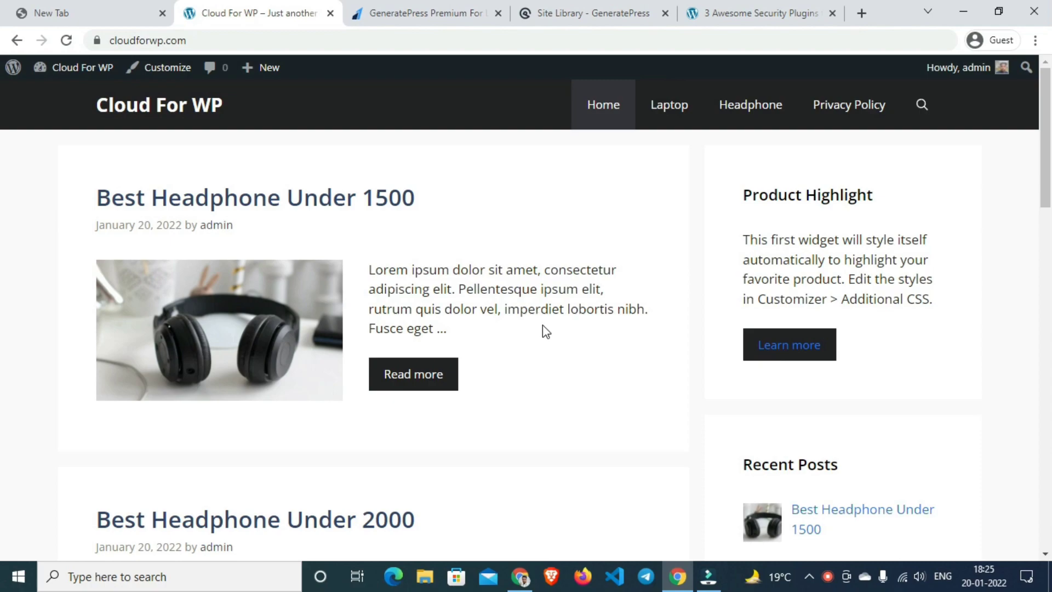
# Step: Open the site's widgets editor, dismiss the welcome guide and review the widgets in the Right Sidebar area
pyautogui.moveTo(76, 71)
pyautogui.click(53, 138)
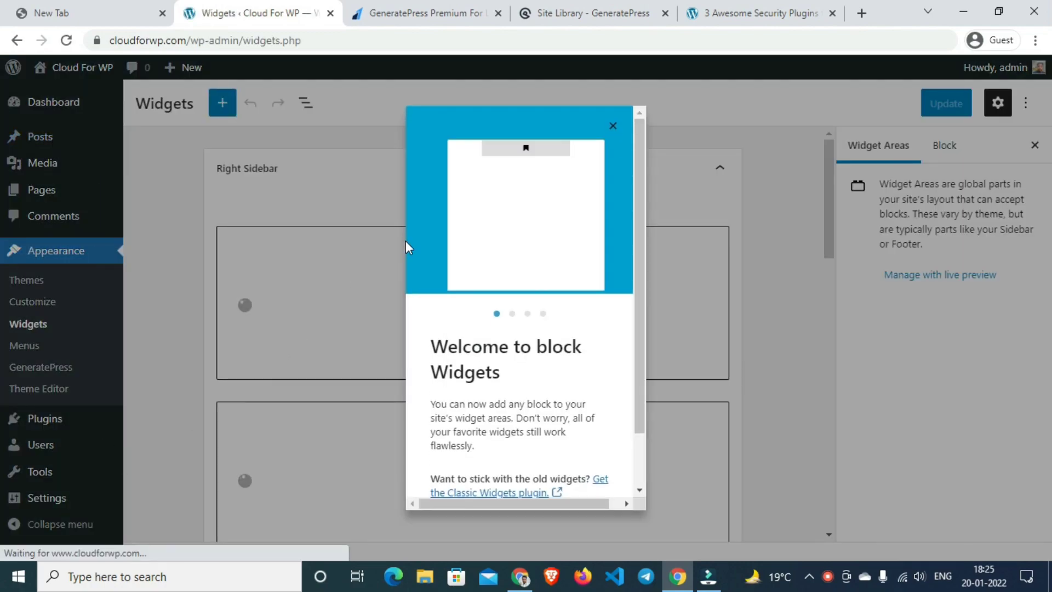
pyautogui.click(614, 125)
pyautogui.scroll(-3, 449, 359)
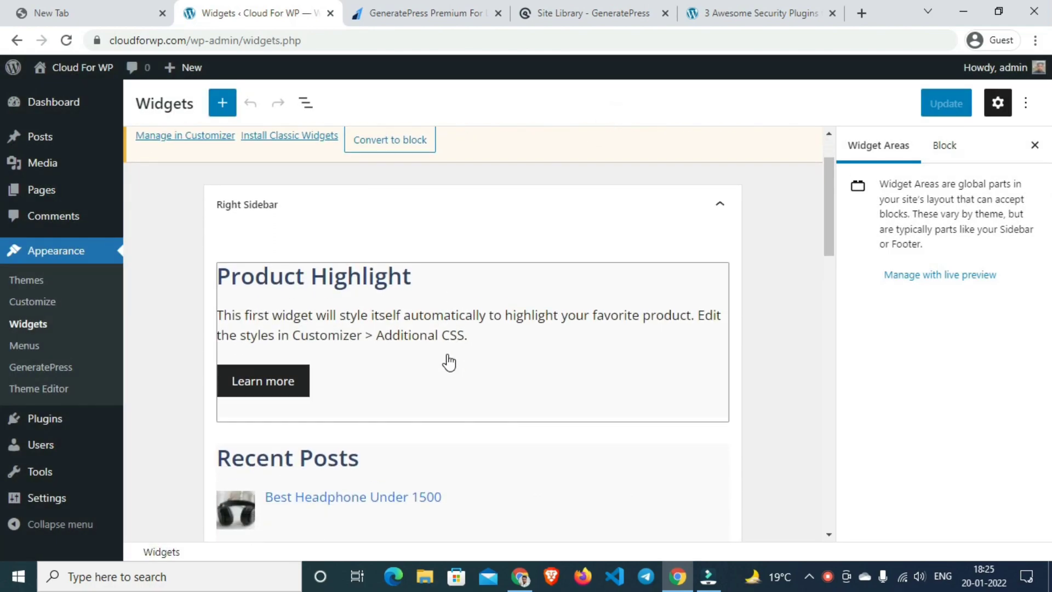
pyautogui.scroll(3, 741, 294)
pyautogui.click(723, 284)
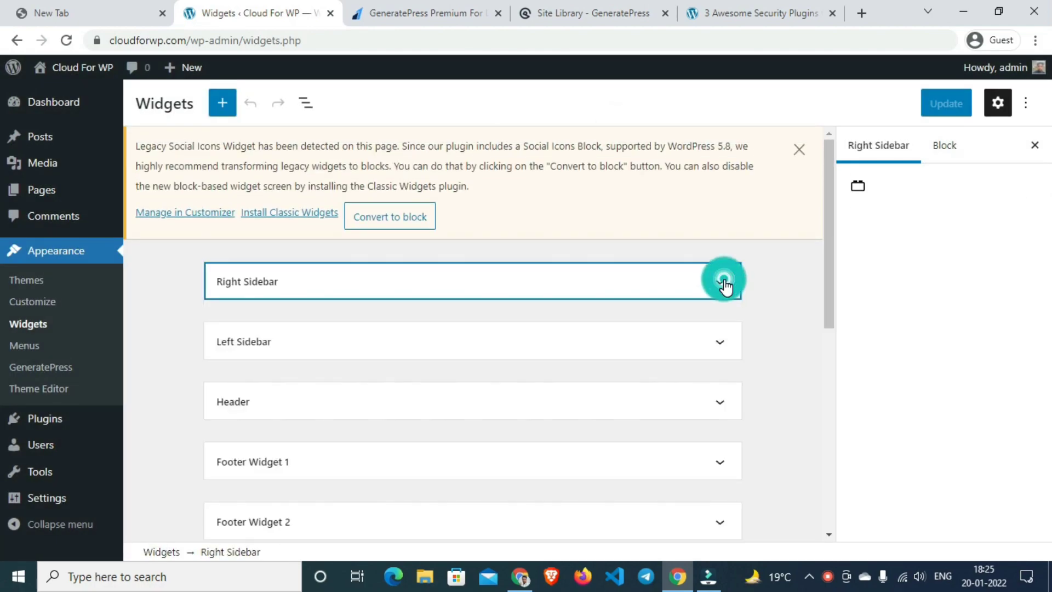
pyautogui.click(722, 280)
pyautogui.scroll(-5, 543, 289)
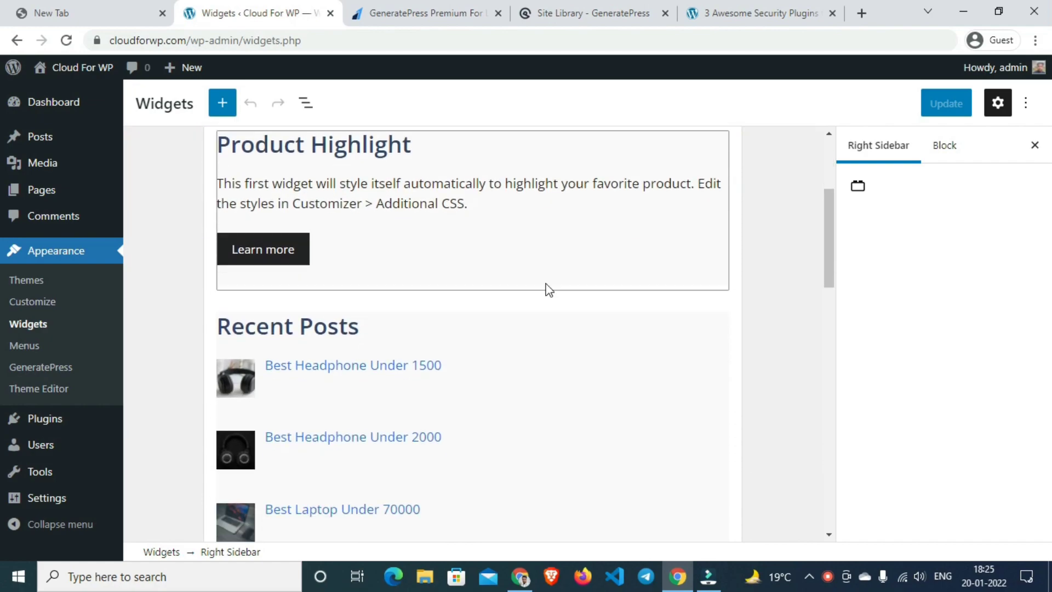
pyautogui.scroll(7, 482, 303)
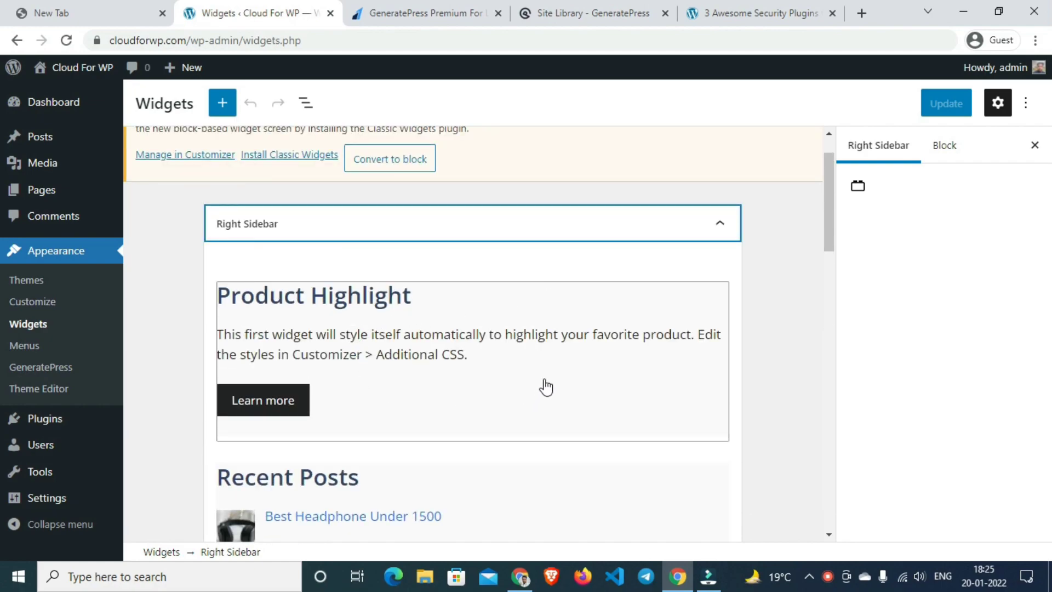
# Step: Remove the Product Highlight text widget from the Right Sidebar
pyautogui.click(446, 306)
pyautogui.click(453, 255)
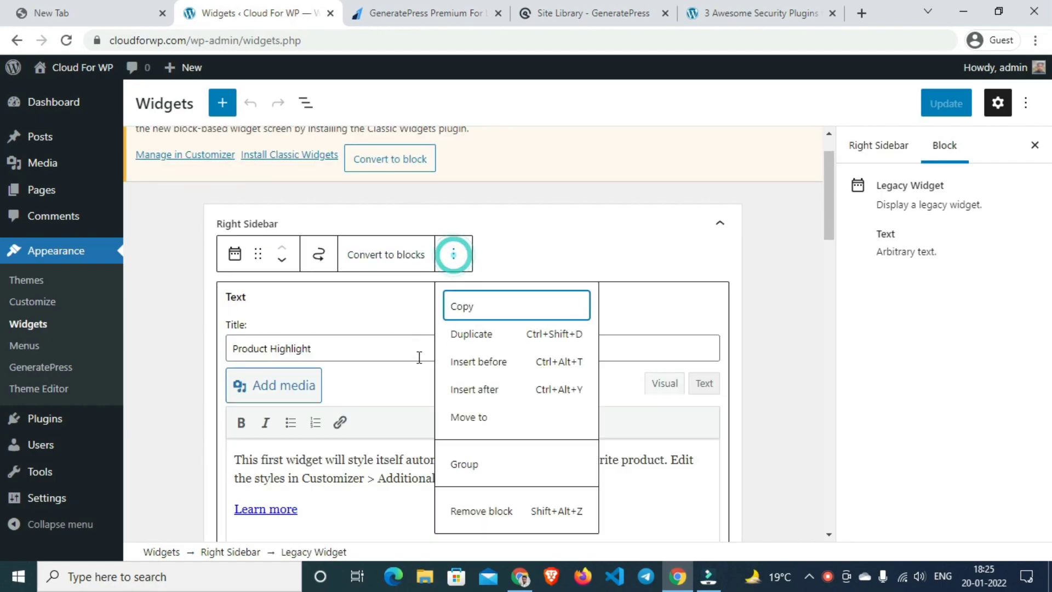
pyautogui.click(477, 512)
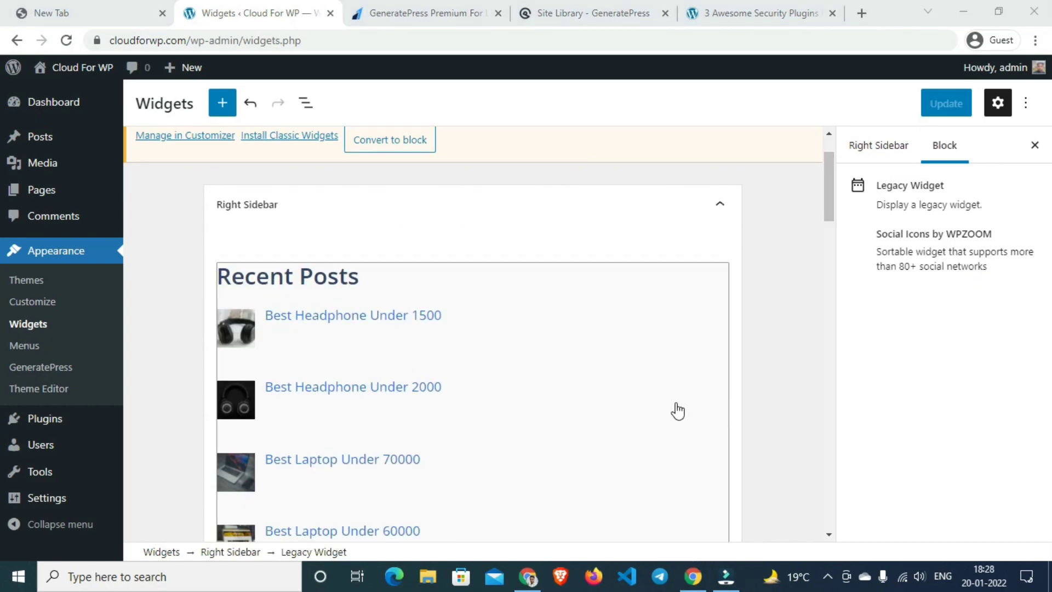
# Step: Remove the Follow Me social icons widget from the Right Sidebar and update the widgets
pyautogui.scroll(-5, 663, 411)
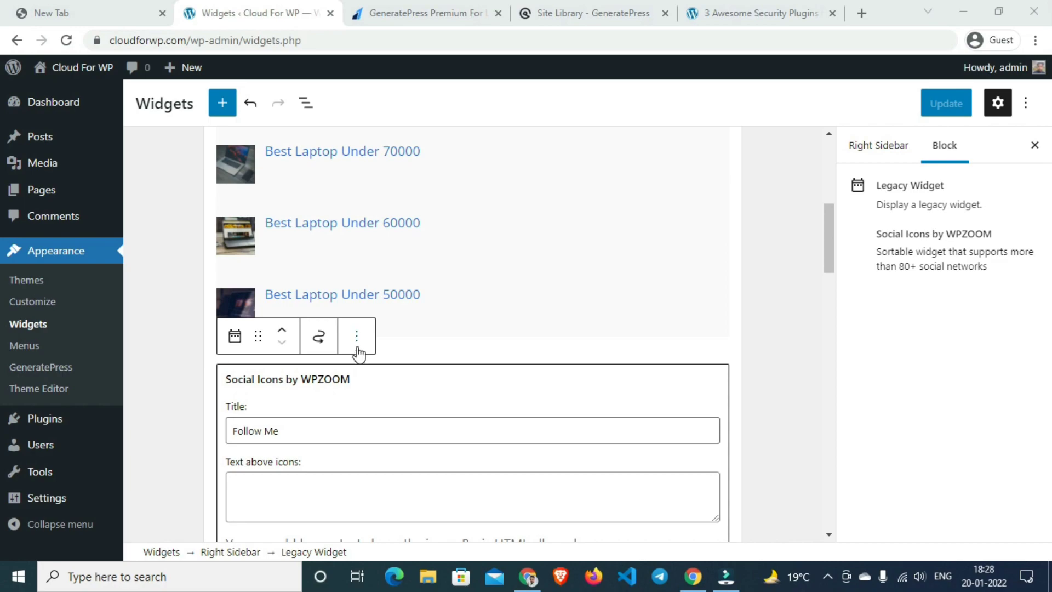
pyautogui.click(355, 351)
pyautogui.click(388, 280)
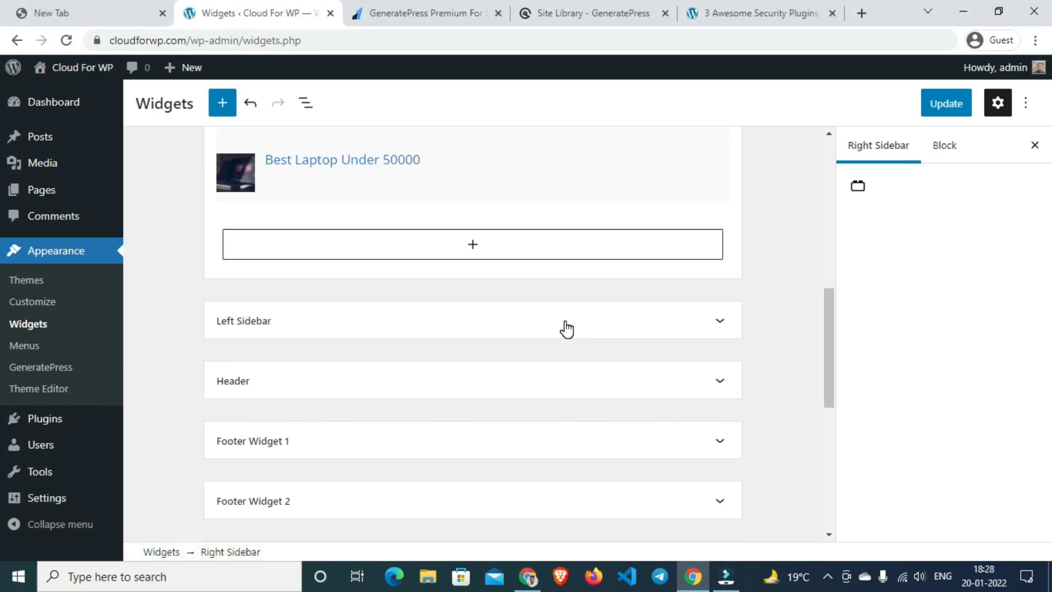
pyautogui.scroll(8, 567, 329)
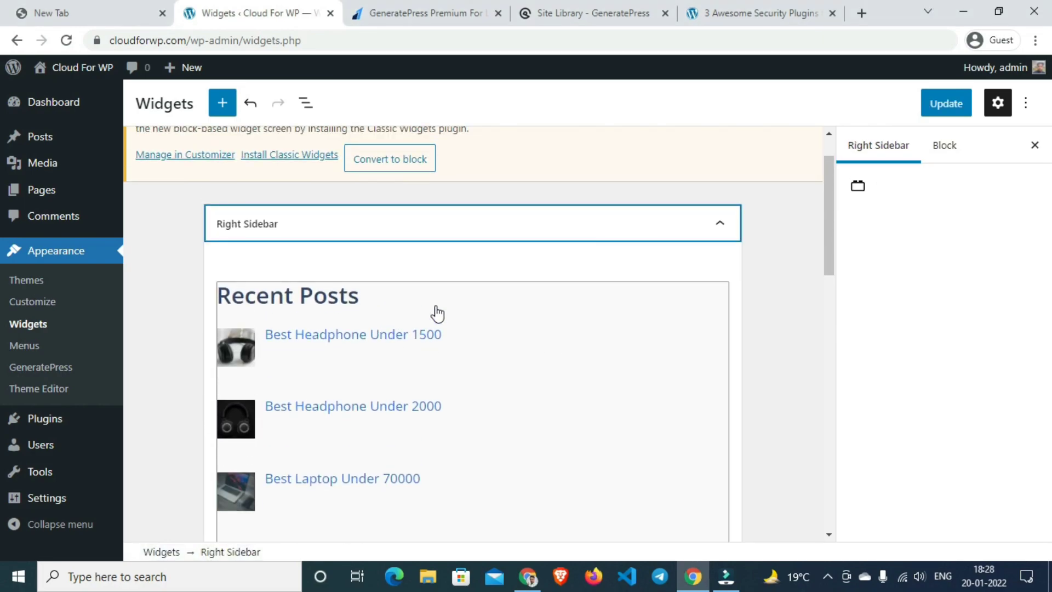
pyautogui.click(935, 109)
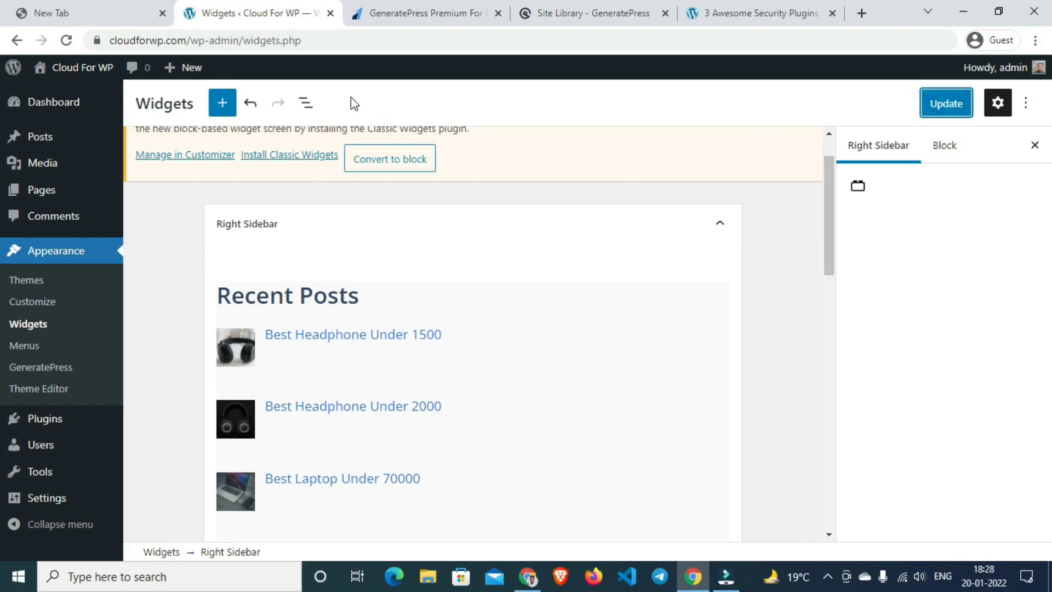
# Step: Open the site in a new browser tab and check the sidebar on the home page
pyautogui.moveTo(77, 69)
pyautogui.rightClick(58, 95)
pyautogui.click(81, 107)
pyautogui.click(351, 12)
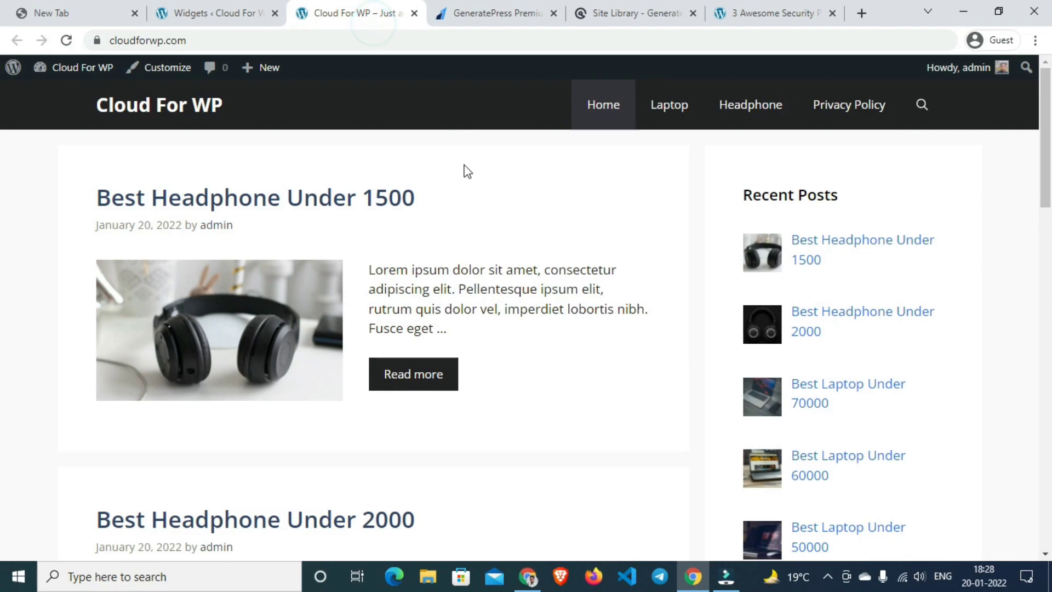
pyautogui.scroll(-5, 486, 305)
pyautogui.scroll(5, 679, 379)
pyautogui.scroll(-2, 749, 390)
pyautogui.scroll(-3, 729, 389)
pyautogui.scroll(5, 729, 390)
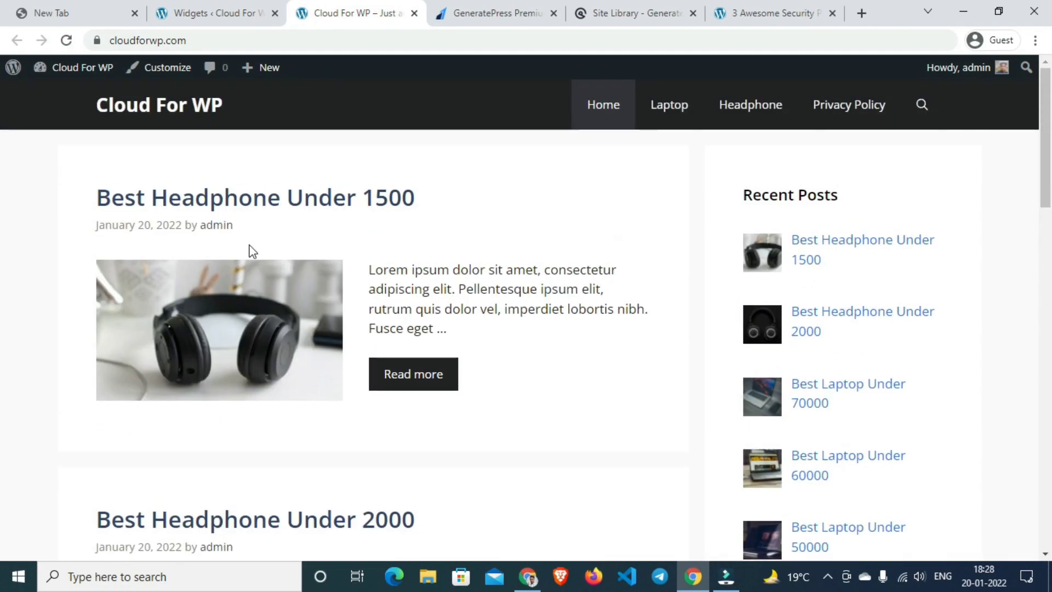
# Step: Open the site's Additional CSS in the theme customizer and delete all of the existing code
pyautogui.click(143, 67)
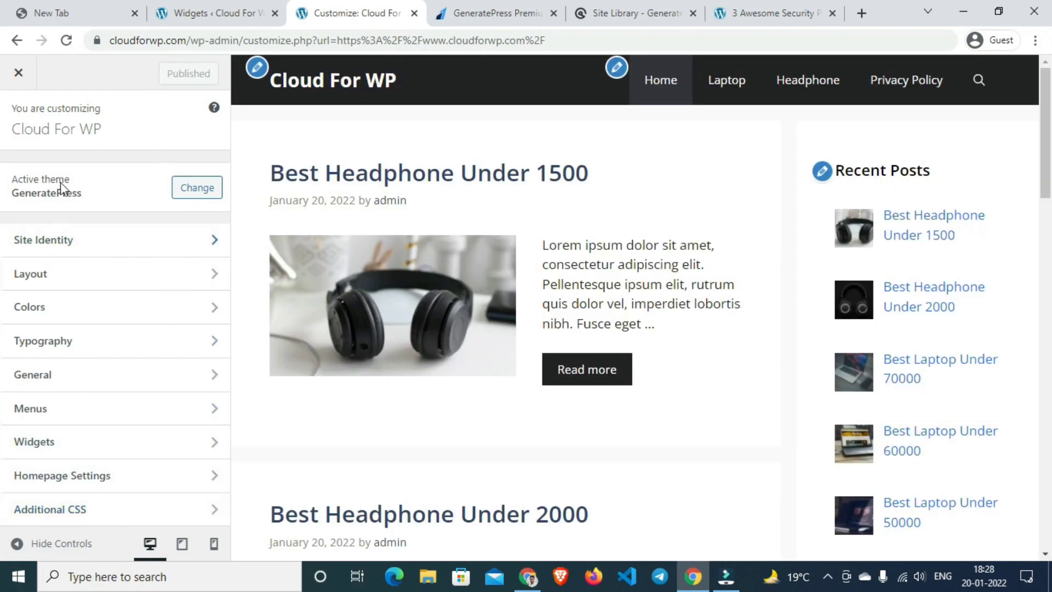
pyautogui.click(117, 507)
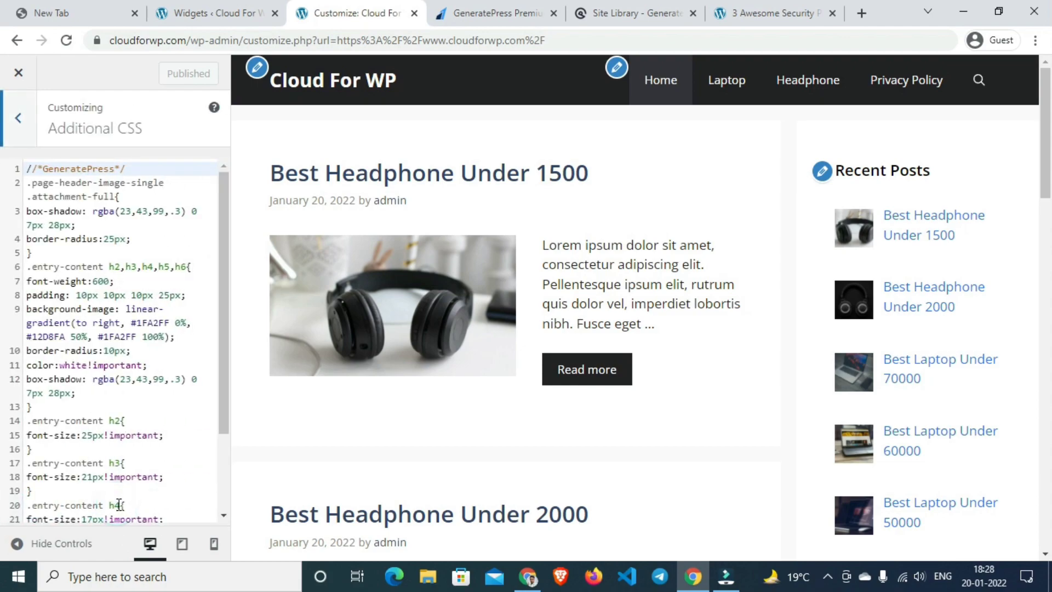
pyautogui.scroll(-2, 122, 394)
pyautogui.scroll(3, 105, 487)
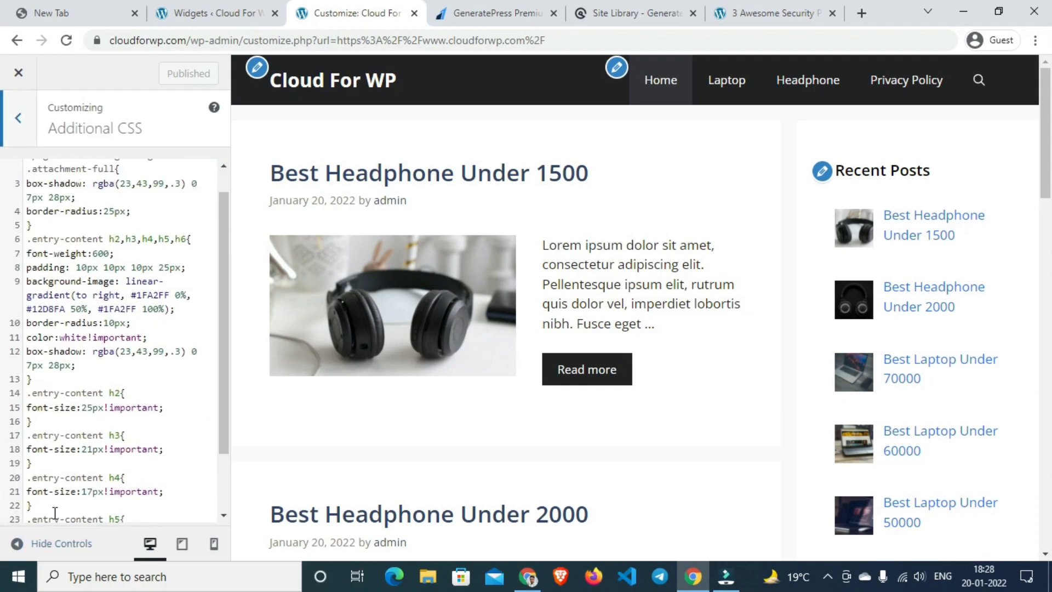
pyautogui.click(28, 168)
pyautogui.hotkey('ctrl', 'a')
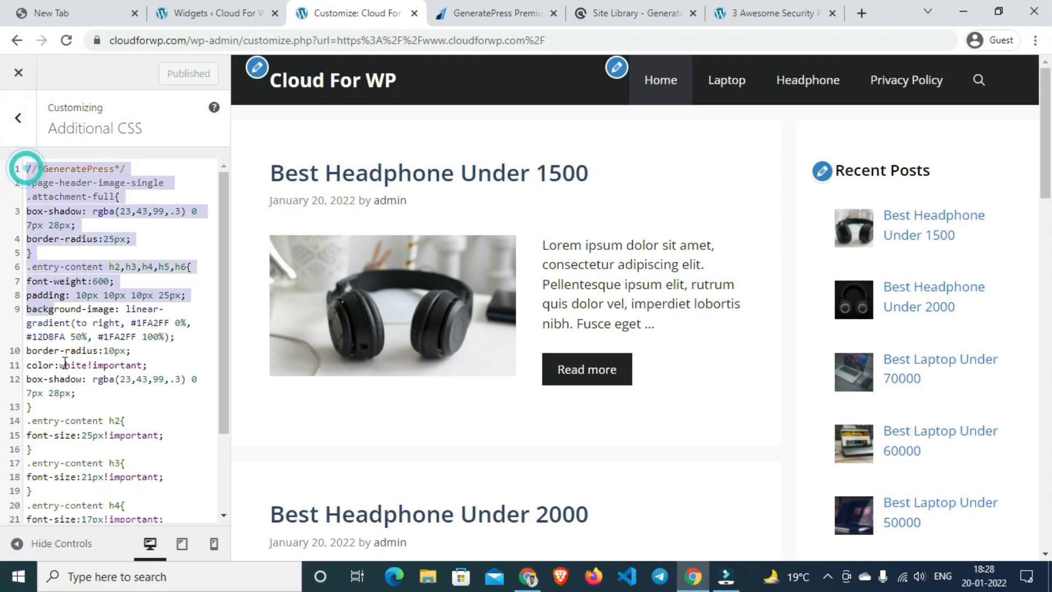
pyautogui.press('BackSpace')
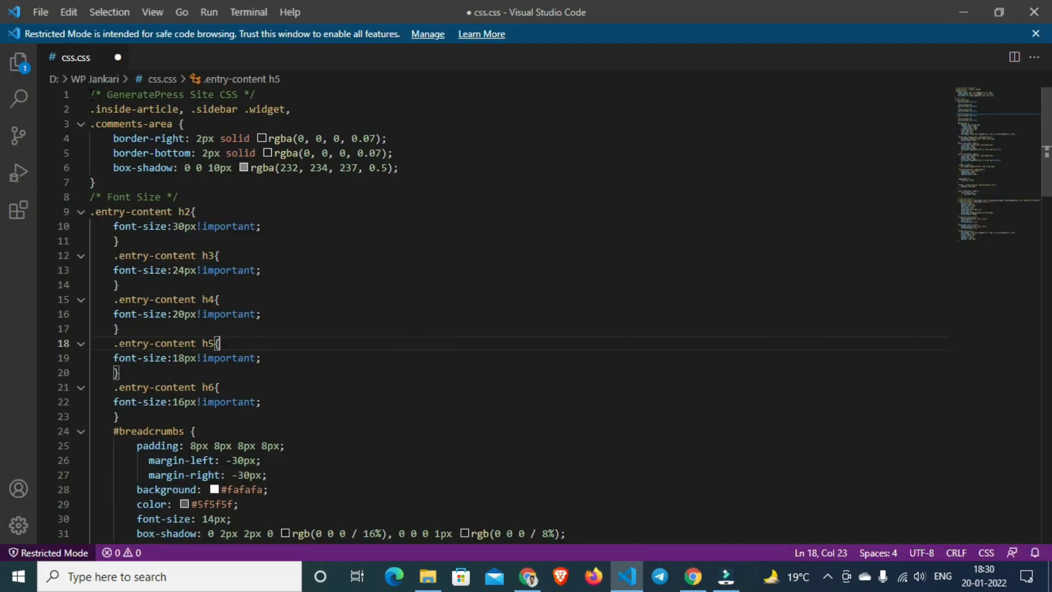
# Step: Copy the entire contents of css.css in Visual Studio Code and paste it into the site's Additional CSS in Chrome
pyautogui.moveTo(91, 95); pyautogui.dragTo(214, 584)
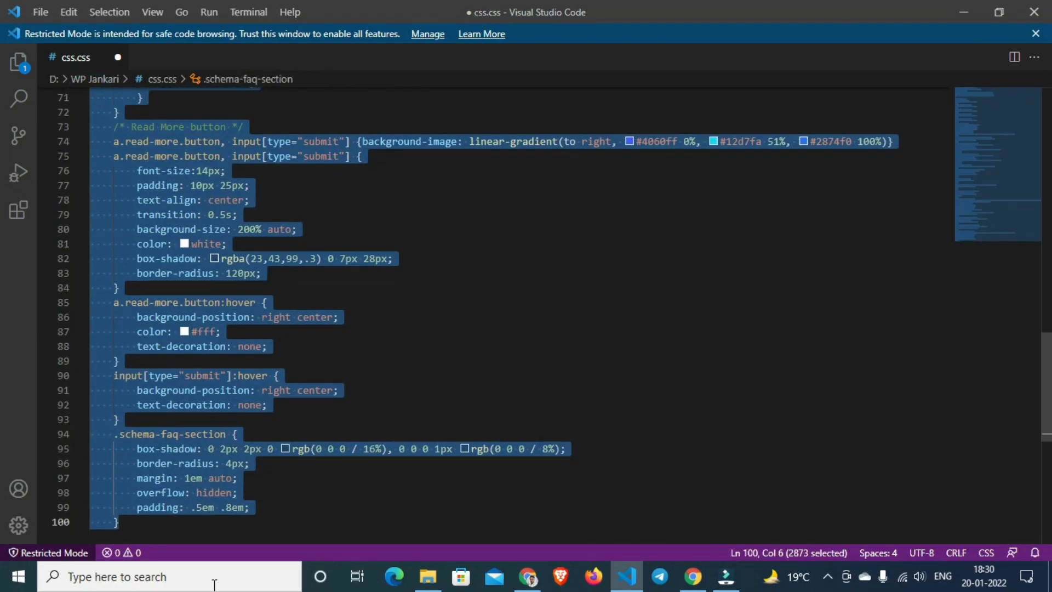
pyautogui.rightClick(182, 243)
pyautogui.click(223, 408)
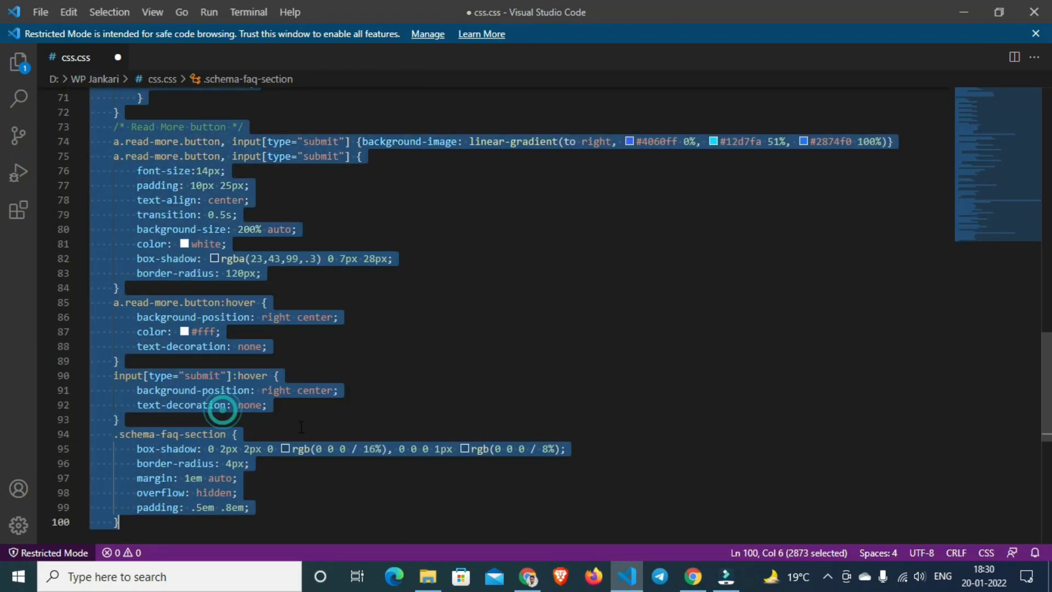
pyautogui.click(694, 577)
pyautogui.rightClick(52, 165)
pyautogui.click(85, 280)
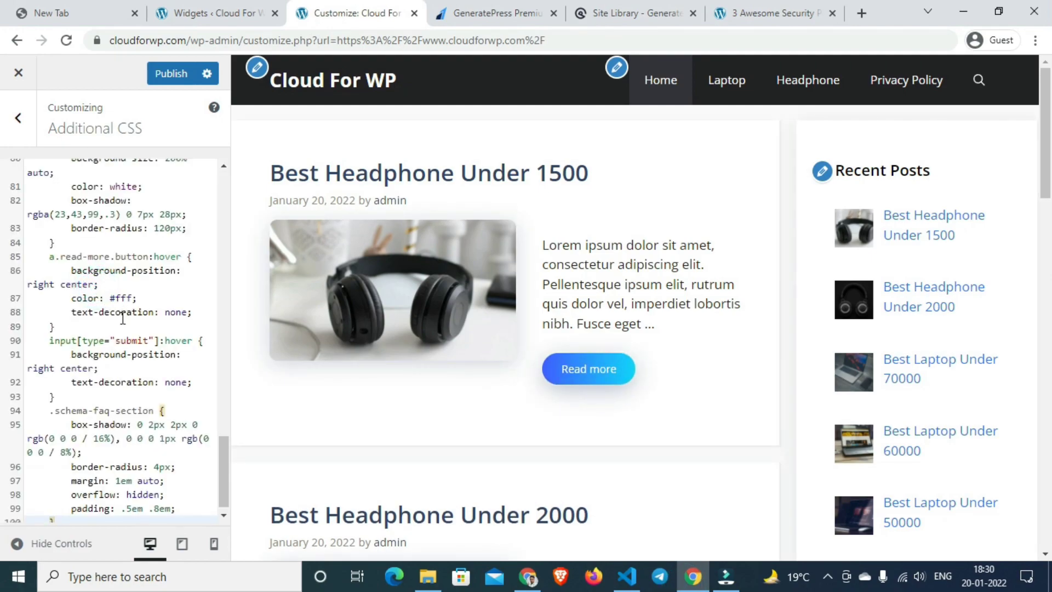
# Step: Hide the customizer controls and review the restyled home page preview at full width
pyautogui.scroll(10, 110, 476)
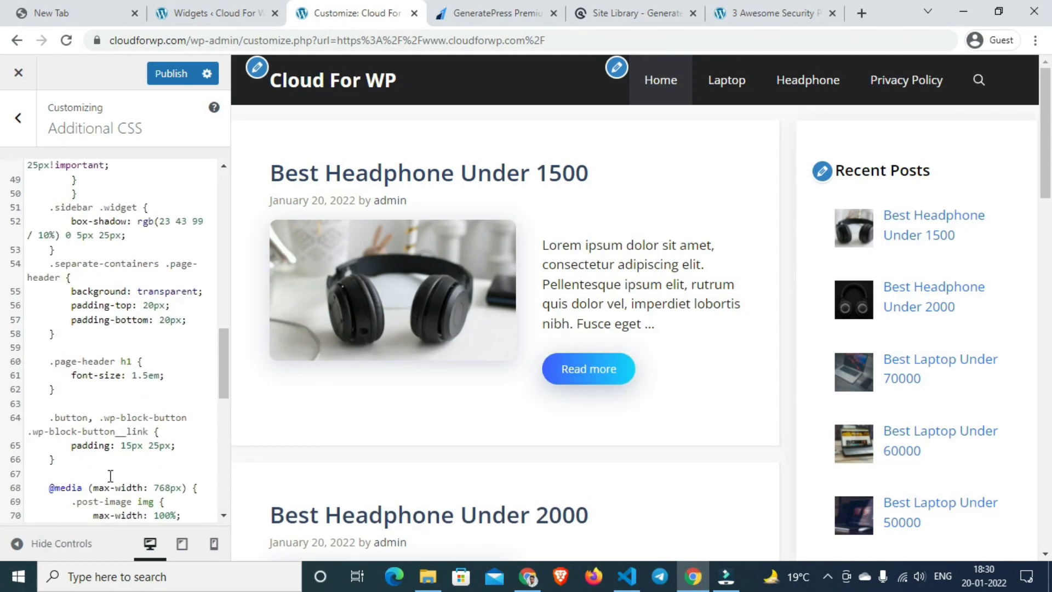
pyautogui.click(15, 543)
pyautogui.scroll(-8, 242, 369)
pyautogui.scroll(-8, 245, 368)
pyautogui.scroll(15, 296, 369)
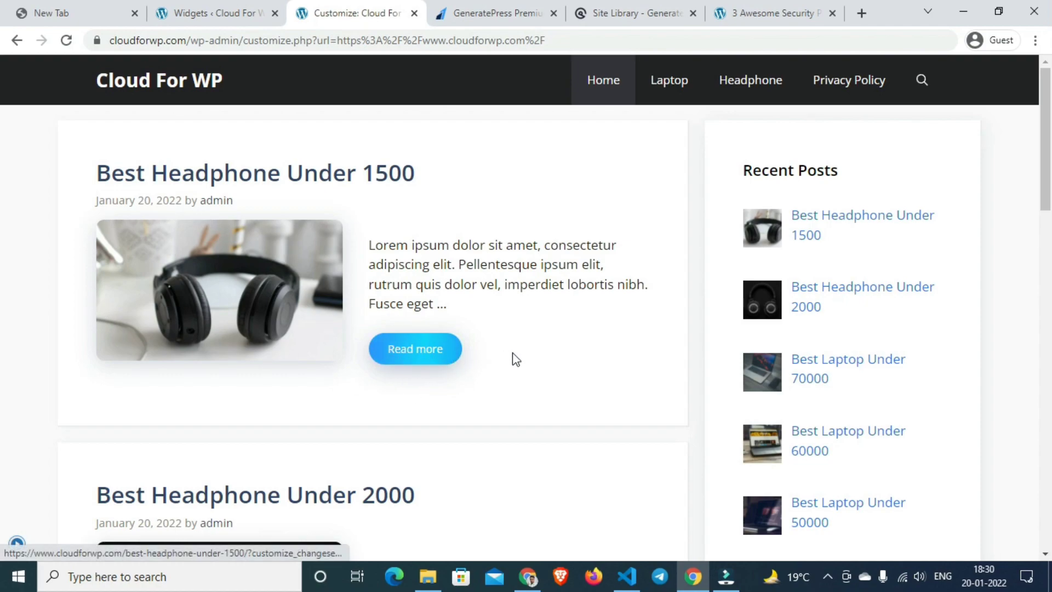
pyautogui.scroll(-5, 493, 353)
pyautogui.scroll(5, 431, 296)
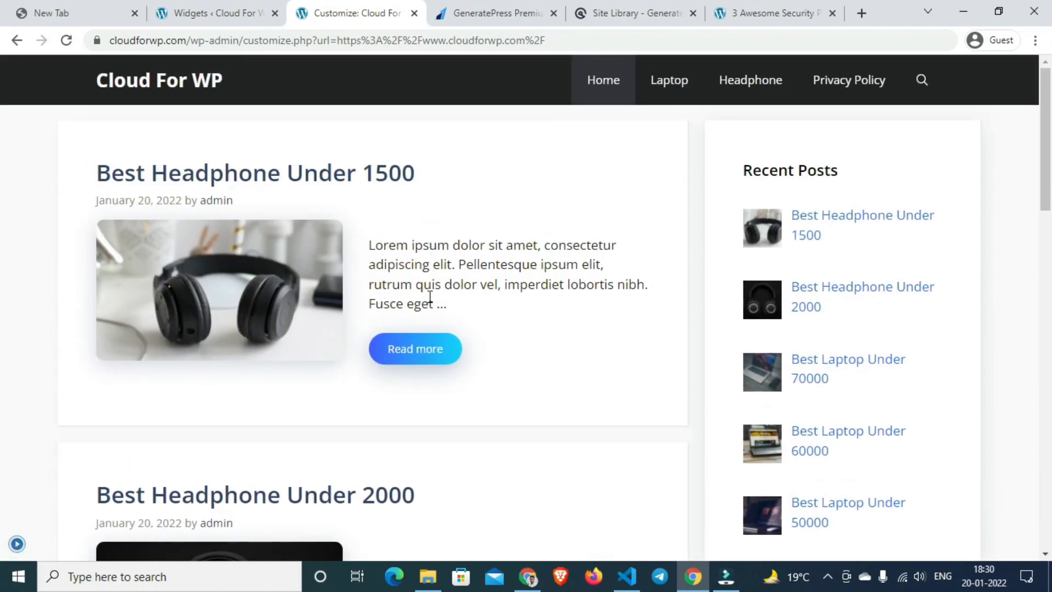
# Step: Restore the customizer controls, leave Additional CSS and publish the new CSS
pyautogui.click(17, 543)
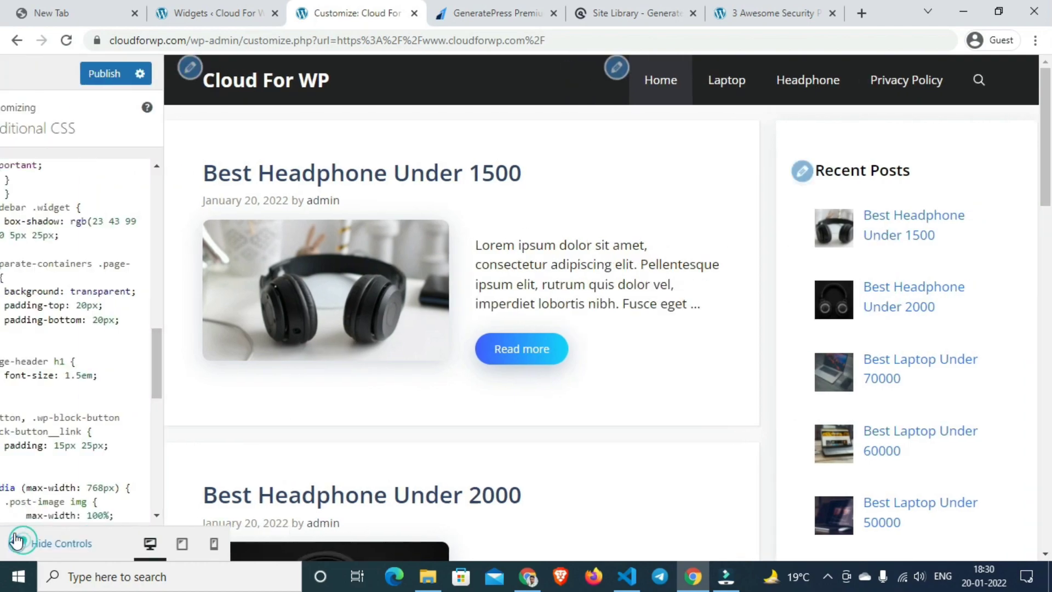
pyautogui.click(18, 141)
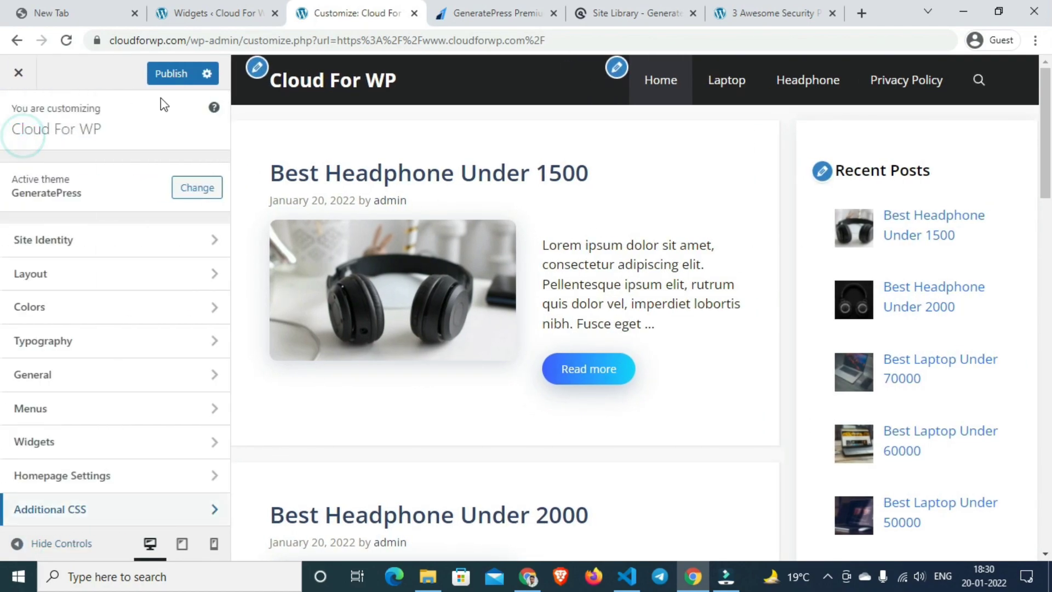
pyautogui.click(172, 73)
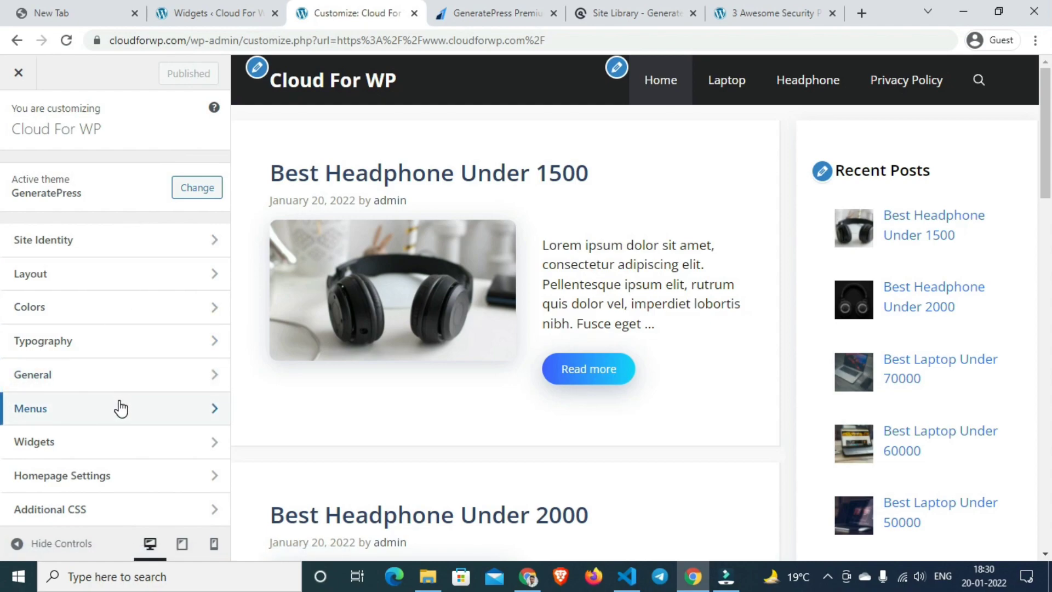
# Step: In the Primary Navigation colors, set the Navigation Background to a bright blue
pyautogui.click(86, 308)
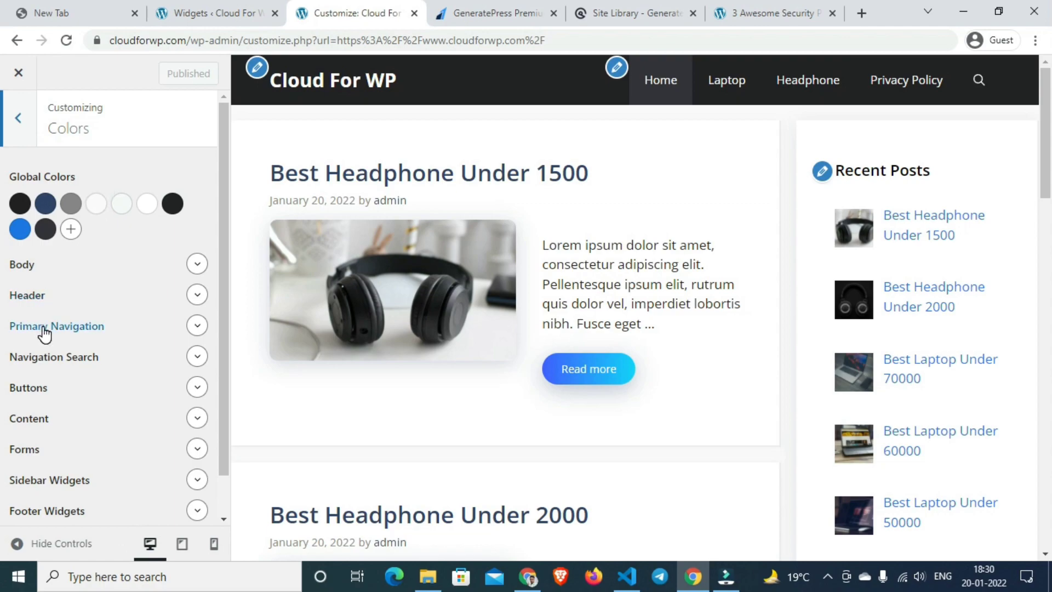
pyautogui.click(198, 325)
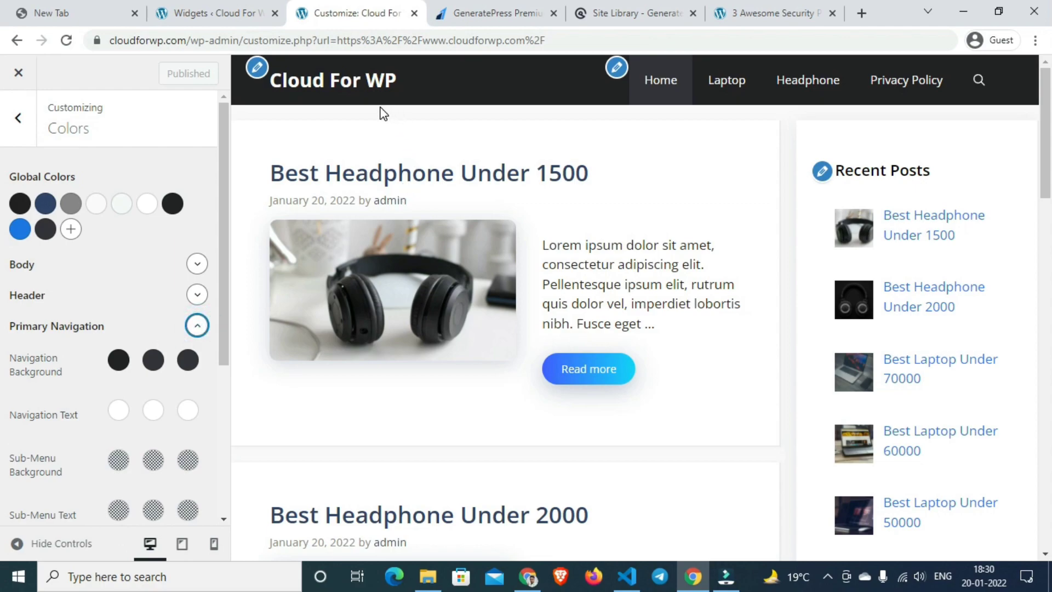
pyautogui.click(119, 360)
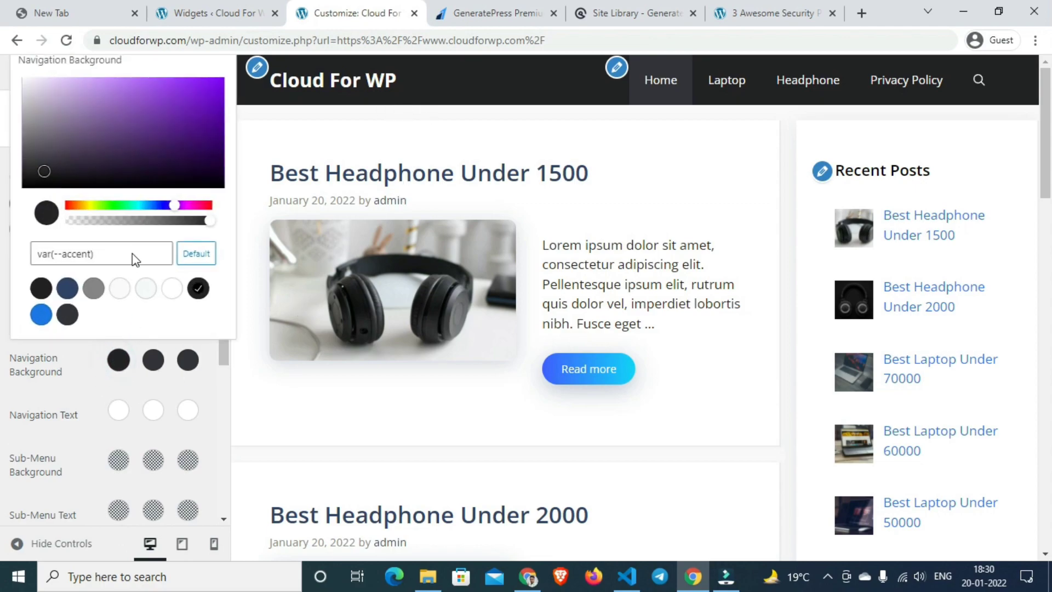
pyautogui.click(152, 204)
pyautogui.moveTo(157, 134)
pyautogui.mouseDown()
pyautogui.moveTo(190, 89)
pyautogui.moveTo(209, 99)
pyautogui.moveTo(184, 81)
pyautogui.mouseUp()
pyautogui.moveTo(72, 255); pyautogui.dragTo(40, 254)
pyautogui.click(152, 362)
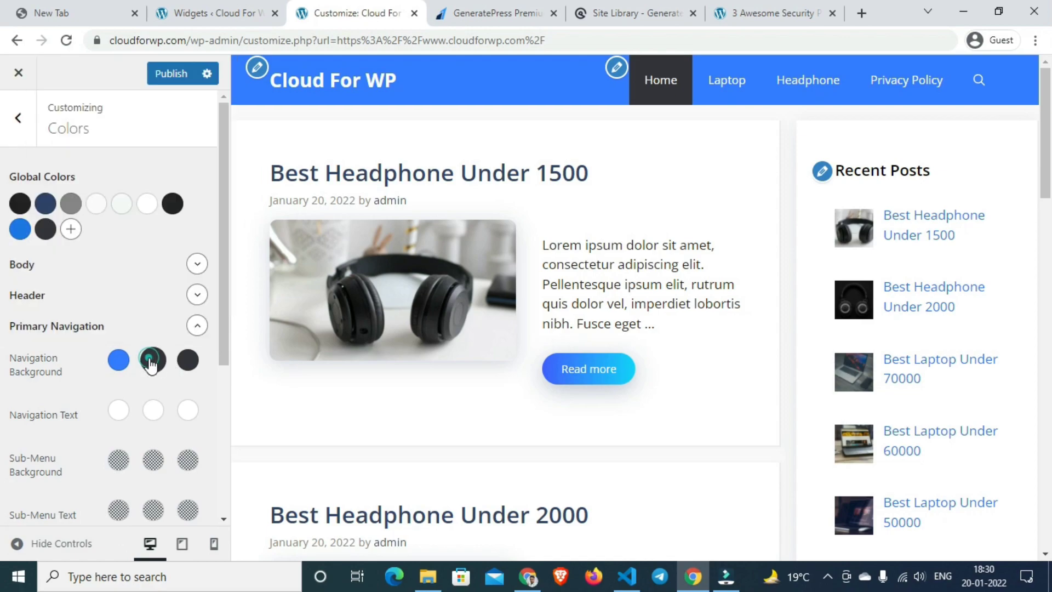
# Step: Set the Navigation Background Hover color to #3c58f7
pyautogui.click(152, 362)
pyautogui.click(193, 205)
pyautogui.moveTo(198, 123); pyautogui.dragTo(210, 82)
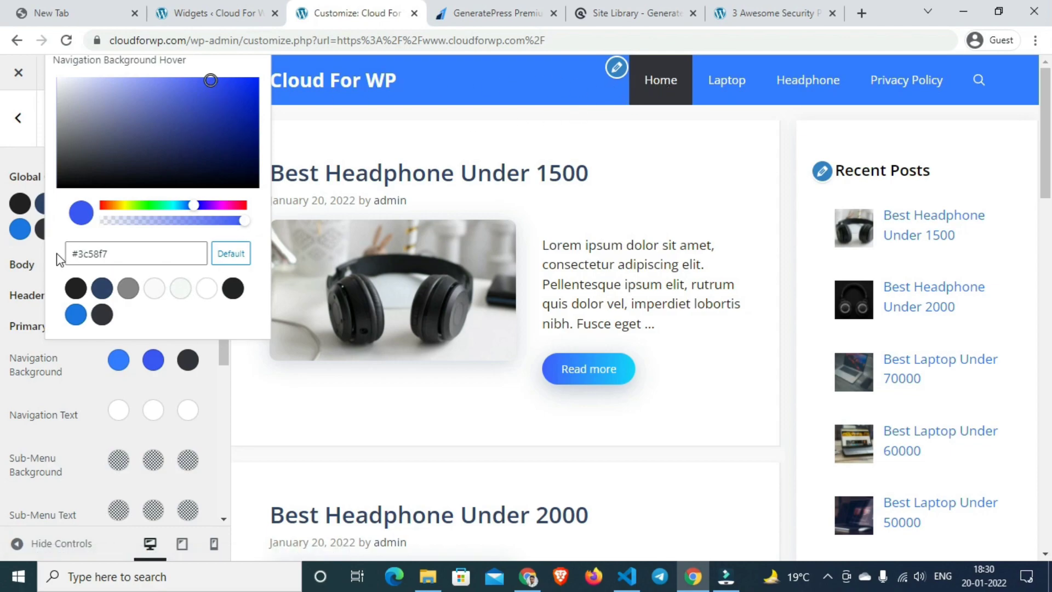
# Step: Set the Navigation Background Current color to the slightly darker blue #386ee2
pyautogui.click(188, 360)
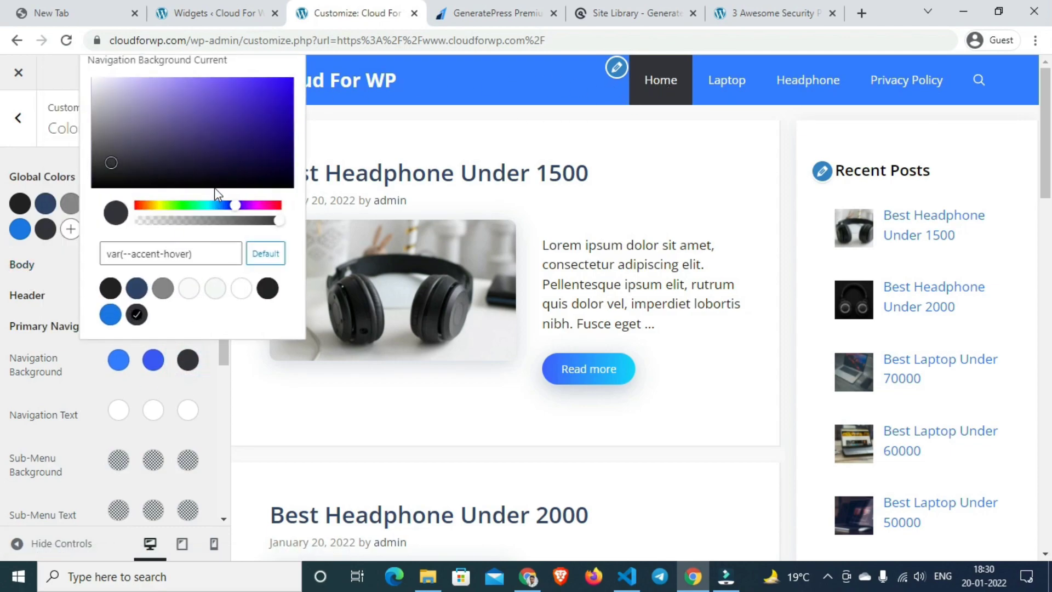
pyautogui.moveTo(228, 127); pyautogui.dragTo(236, 98)
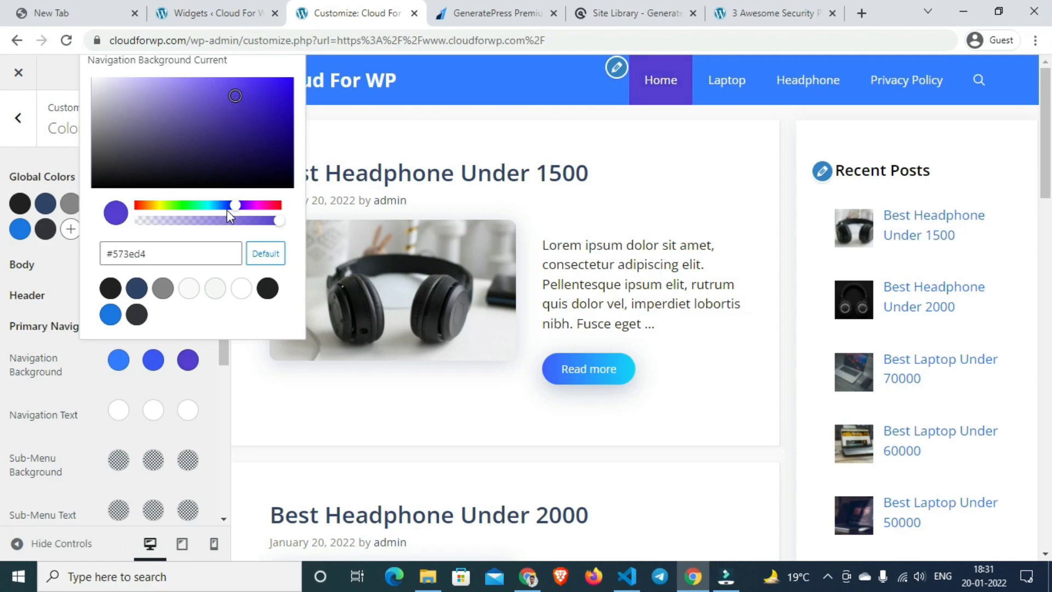
pyautogui.moveTo(234, 213); pyautogui.dragTo(224, 214)
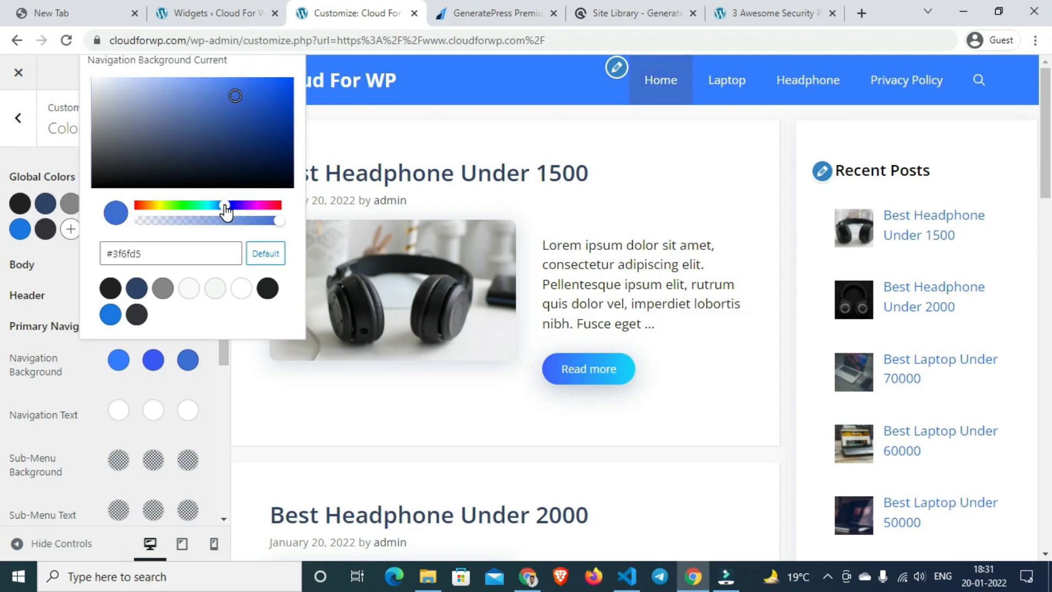
pyautogui.moveTo(235, 102); pyautogui.dragTo(242, 107)
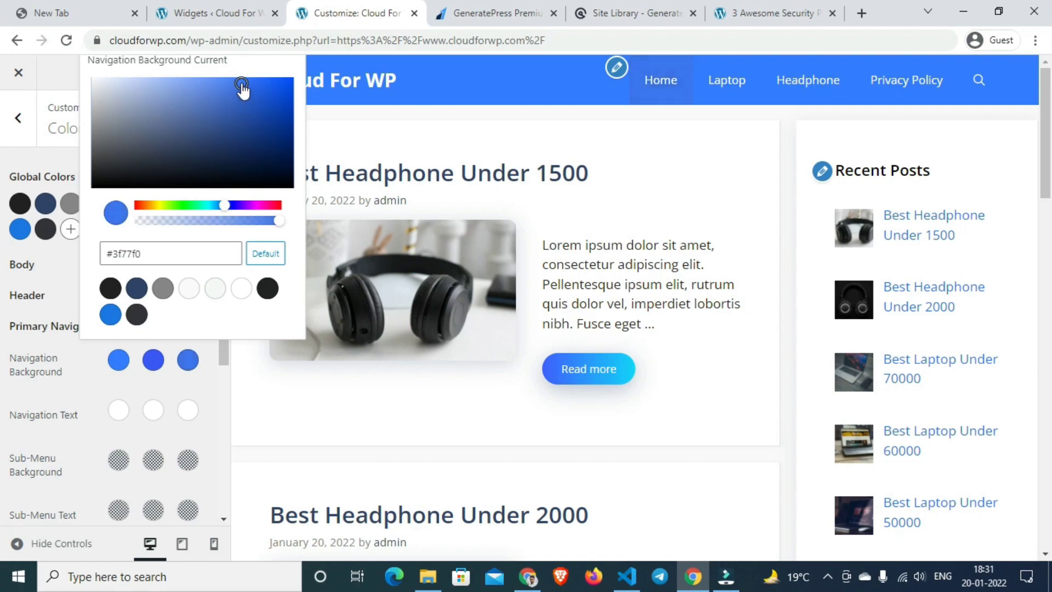
pyautogui.moveTo(242, 79); pyautogui.dragTo(243, 89)
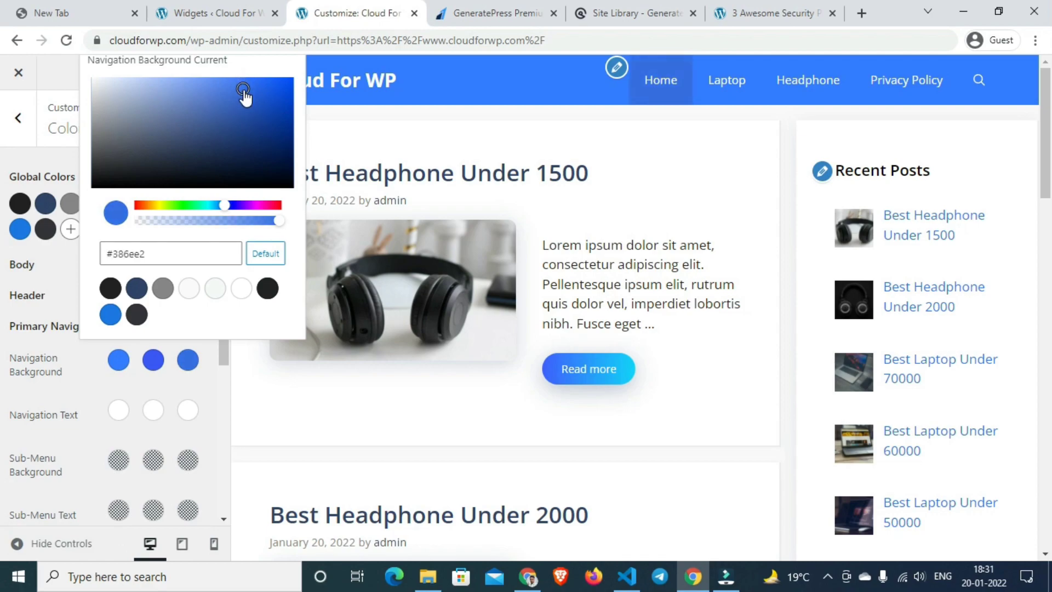
pyautogui.click(64, 271)
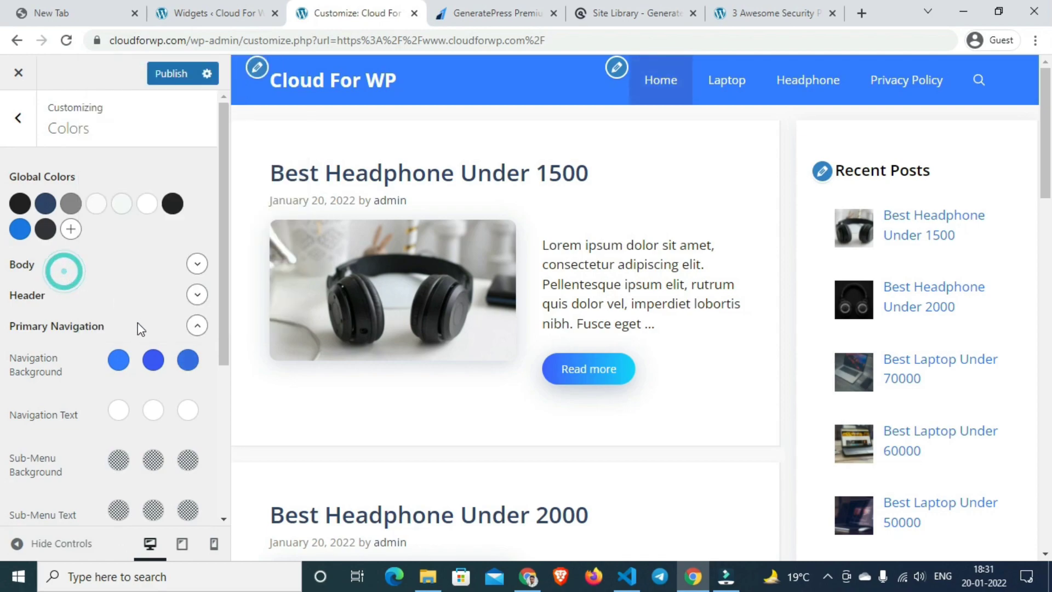
# Step: Set the Navigation Background Hover color to #3773f4 and publish the navigation color changes
pyautogui.click(151, 360)
pyautogui.click(191, 206)
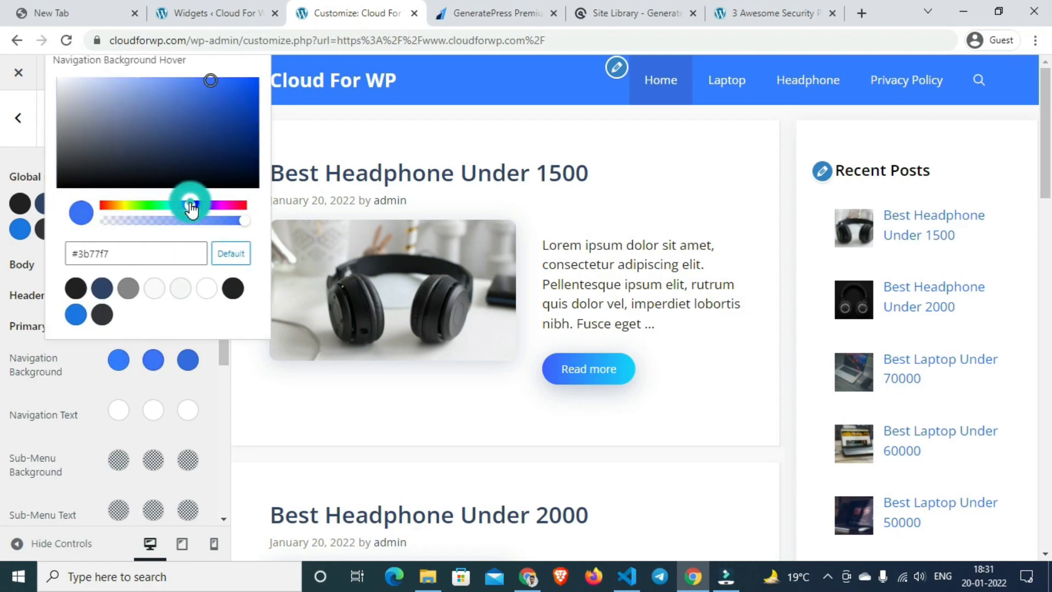
pyautogui.click(213, 84)
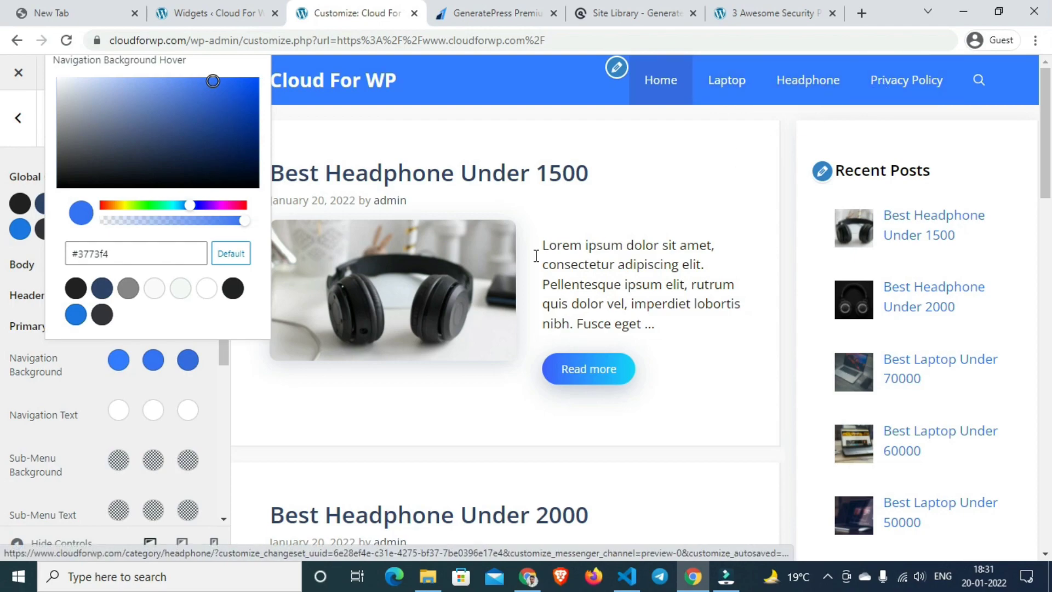
pyautogui.click(65, 379)
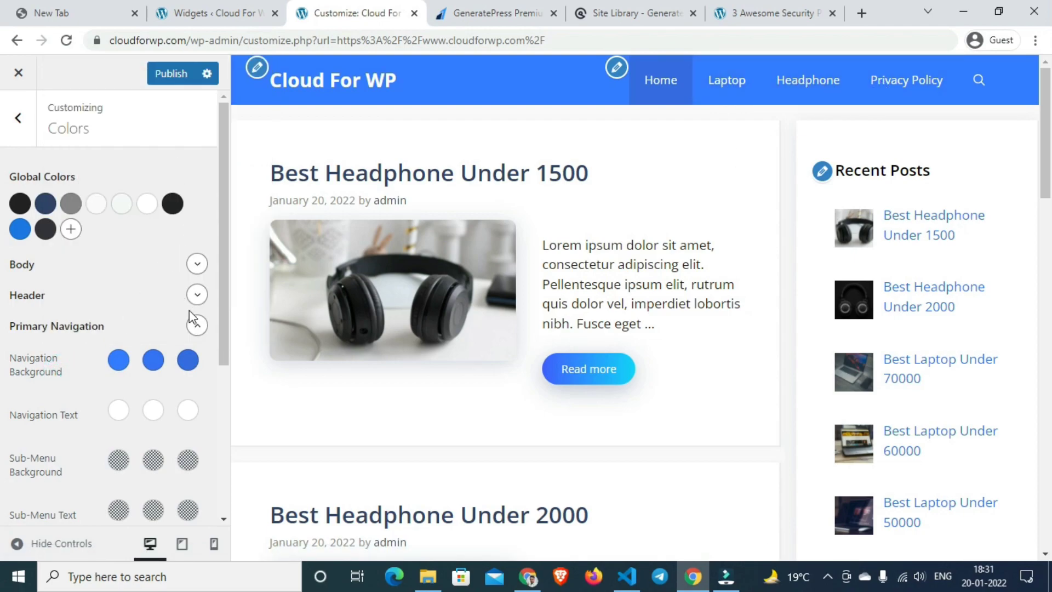
pyautogui.click(199, 326)
pyautogui.scroll(-7, 369, 380)
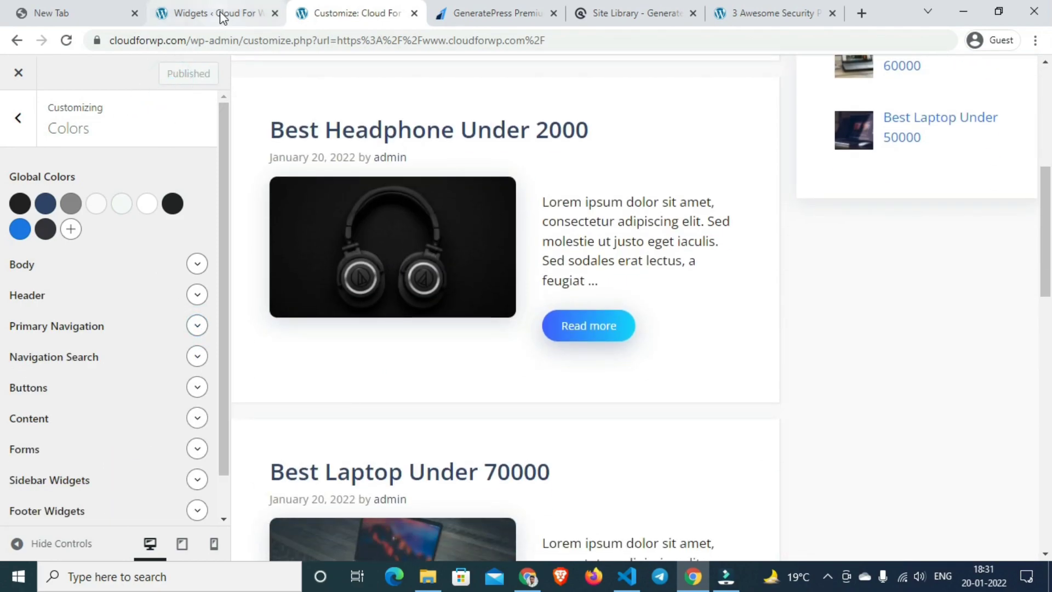
# Step: Visit the live site from the Widgets browser tab and review the restyled home page
pyautogui.click(197, 12)
pyautogui.moveTo(77, 68)
pyautogui.click(62, 95)
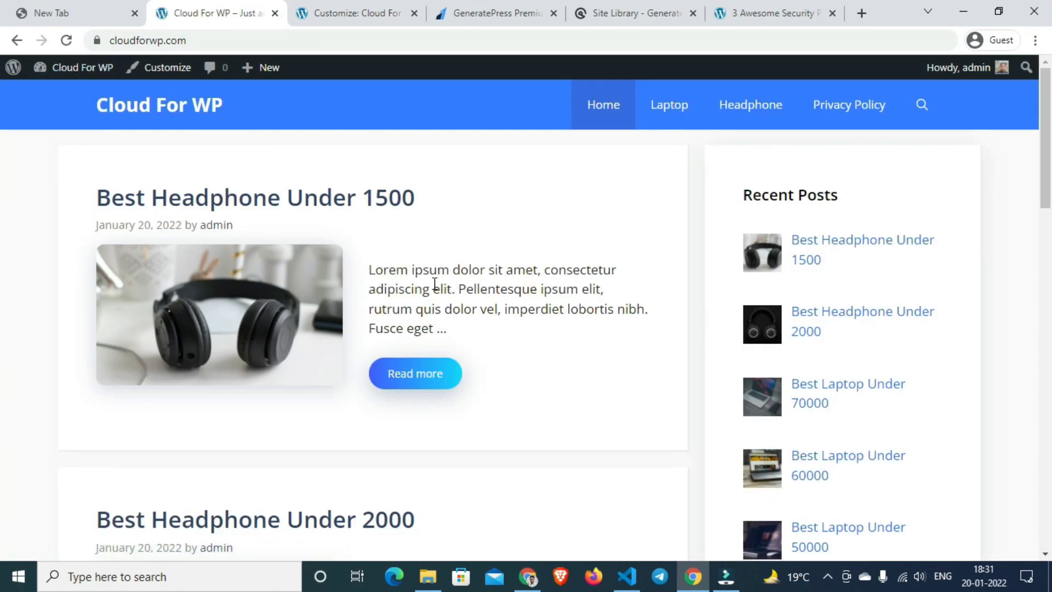
pyautogui.scroll(-7, 461, 323)
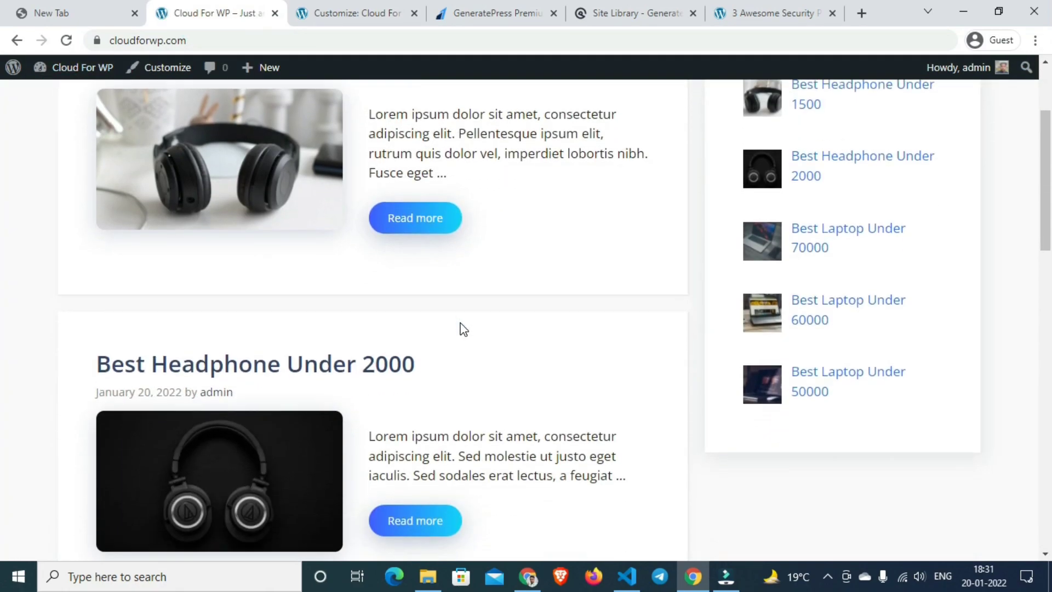
pyautogui.scroll(6, 447, 307)
# Step: Review the Best Headphone Under 1500 post down to its comment form, and return to the home page
pyautogui.click(443, 290)
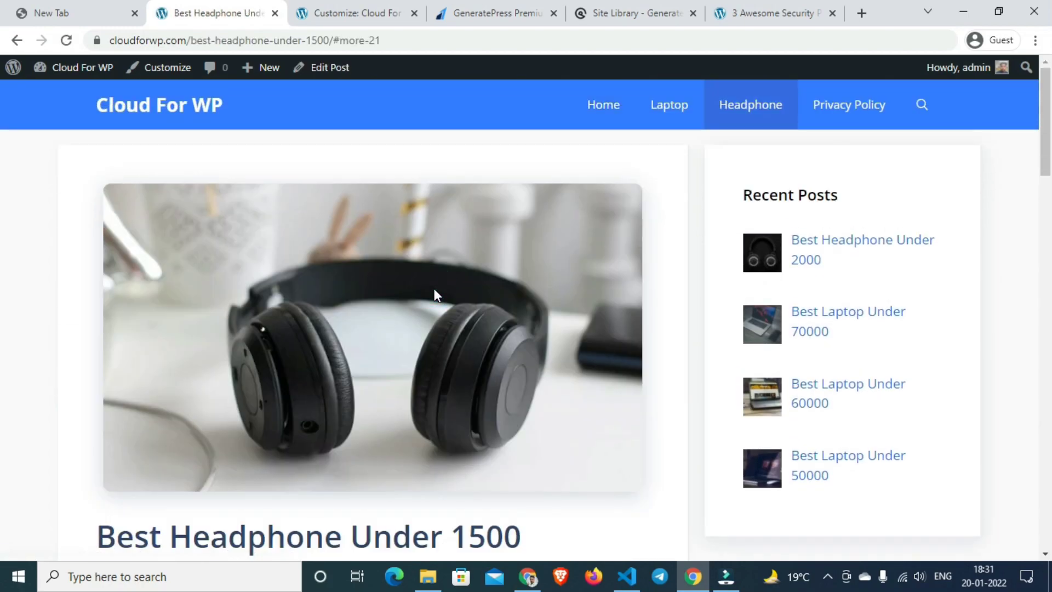
pyautogui.scroll(-3, 441, 313)
pyautogui.scroll(-18, 443, 323)
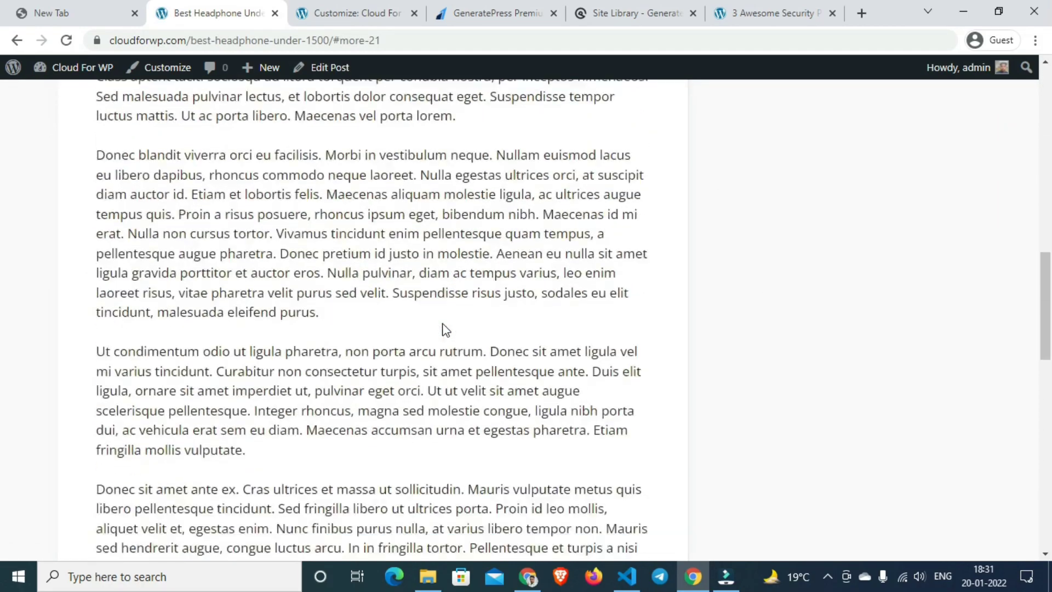
pyautogui.scroll(-1, 442, 324)
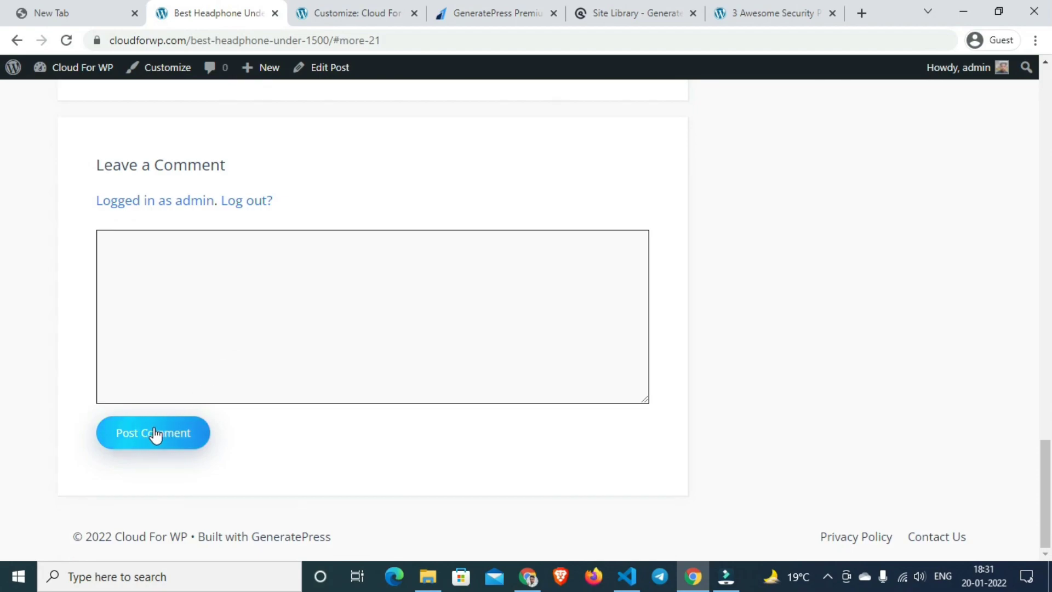
pyautogui.scroll(18, 324, 425)
pyautogui.scroll(3, 326, 366)
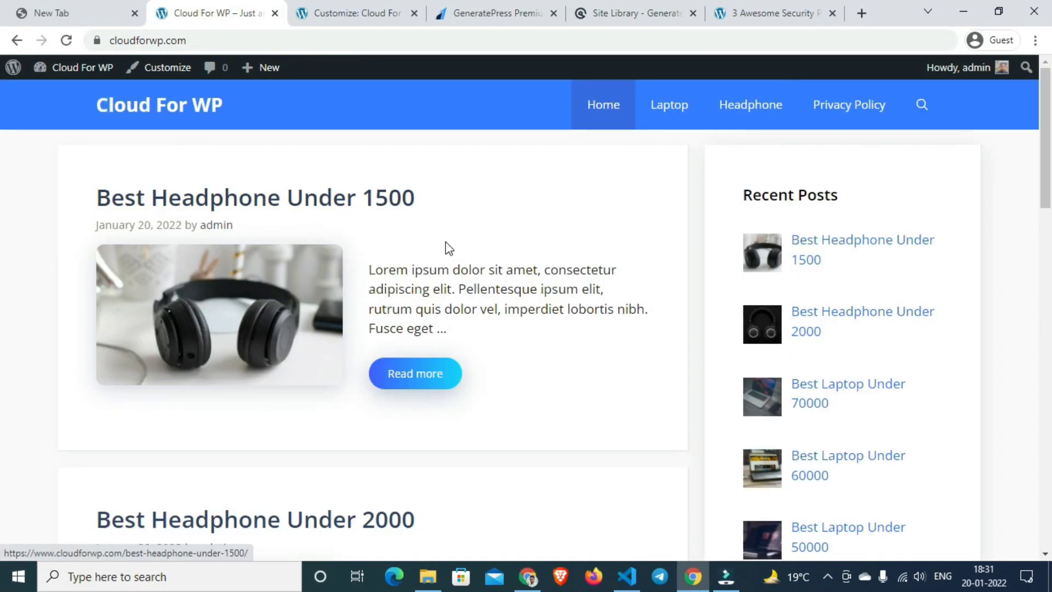
# Step: Switch to the other Chrome window, reload the cloudforwp.com home page there and review its restyled post list
pyautogui.scroll(-5, 461, 265)
pyautogui.click(525, 576)
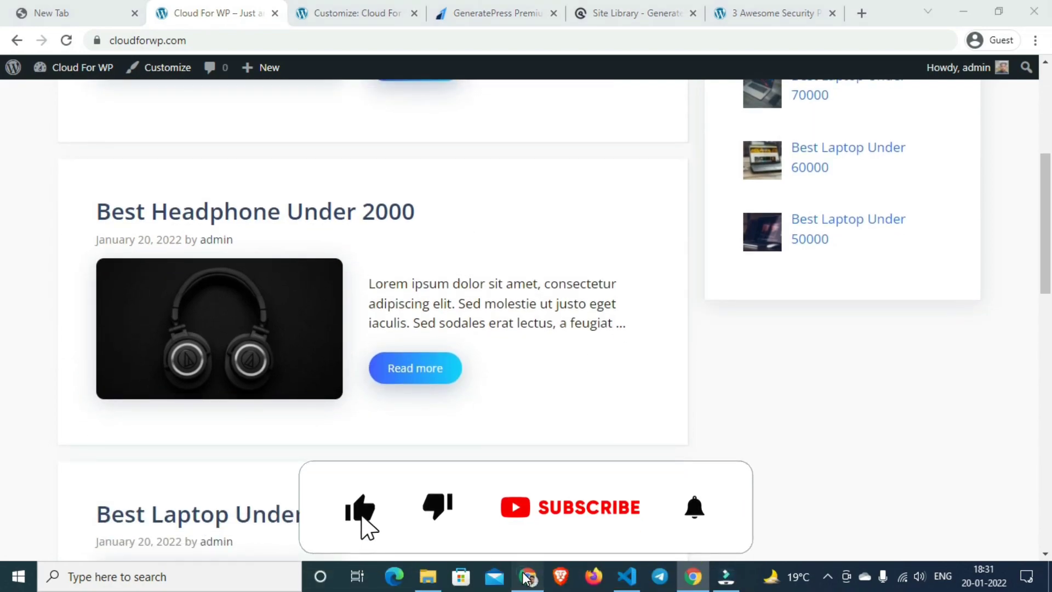
pyautogui.click(75, 47)
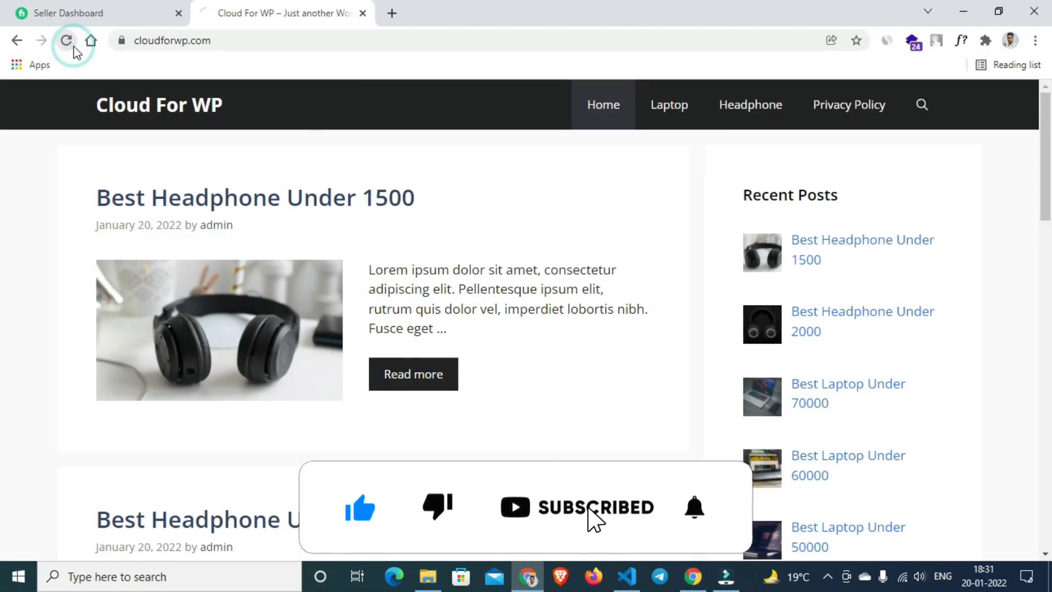
pyautogui.scroll(-10, 653, 400)
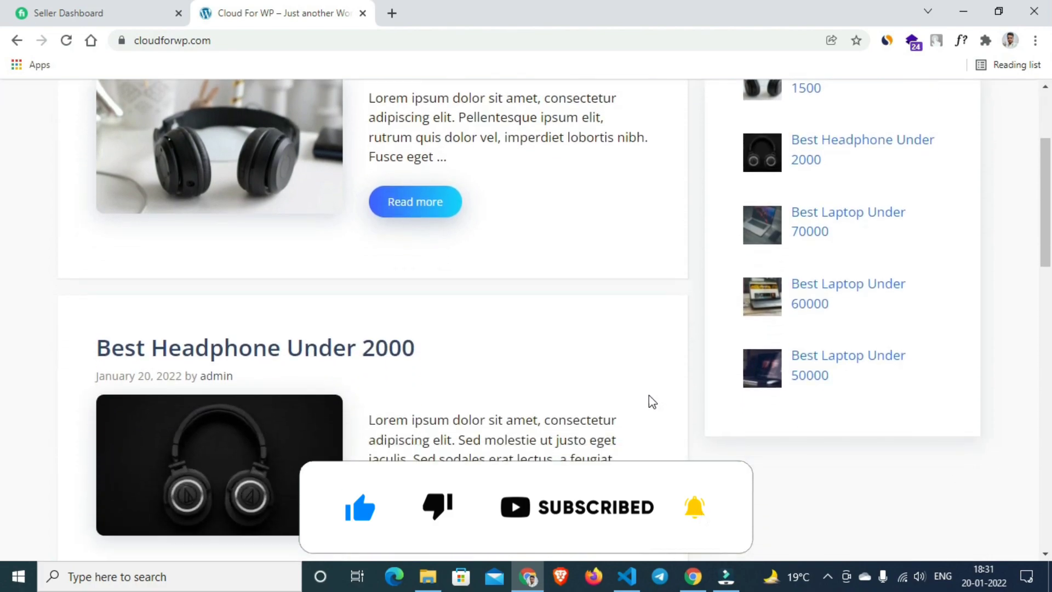
# Step: Read the full Best Laptop Under 70000 post and review its featured image, title and body text styling
pyautogui.click(430, 301)
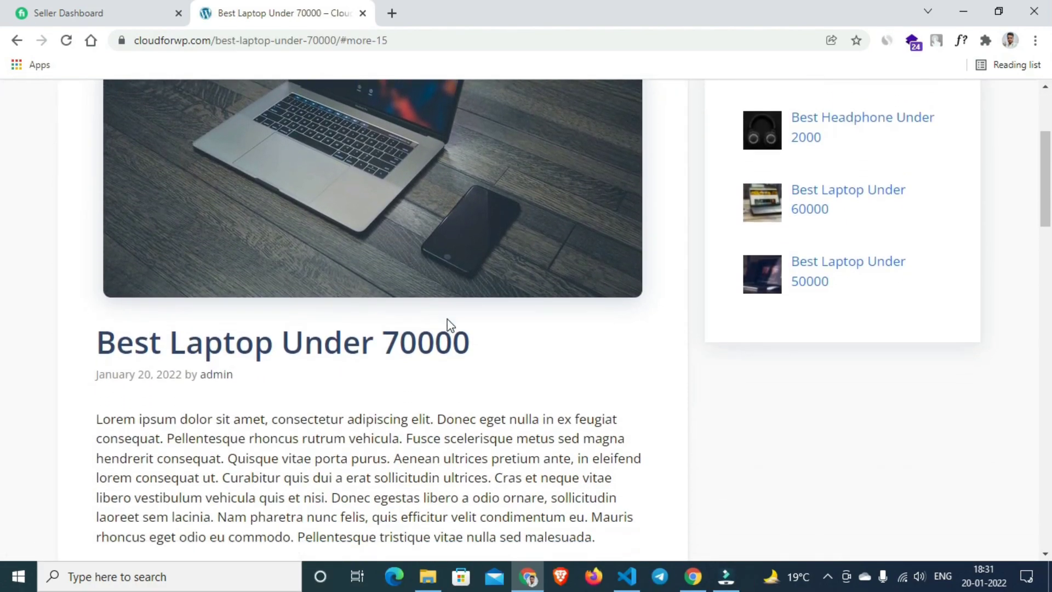
pyautogui.scroll(-5, 450, 325)
pyautogui.scroll(20, 407, 308)
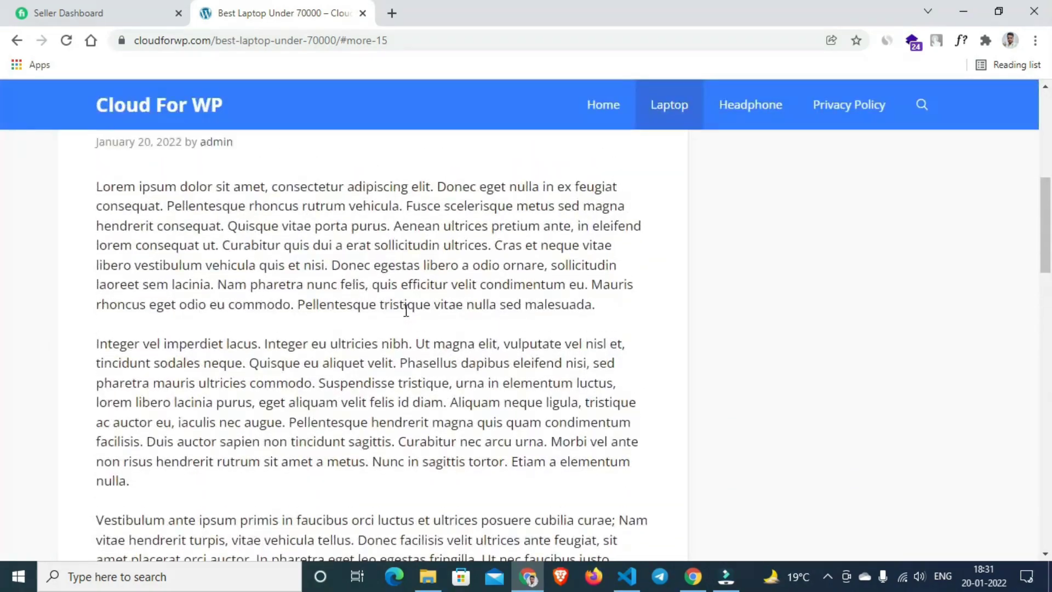
pyautogui.moveTo(231, 315); pyautogui.dragTo(274, 315)
pyautogui.moveTo(340, 314); pyautogui.dragTo(470, 314)
pyautogui.click(526, 359)
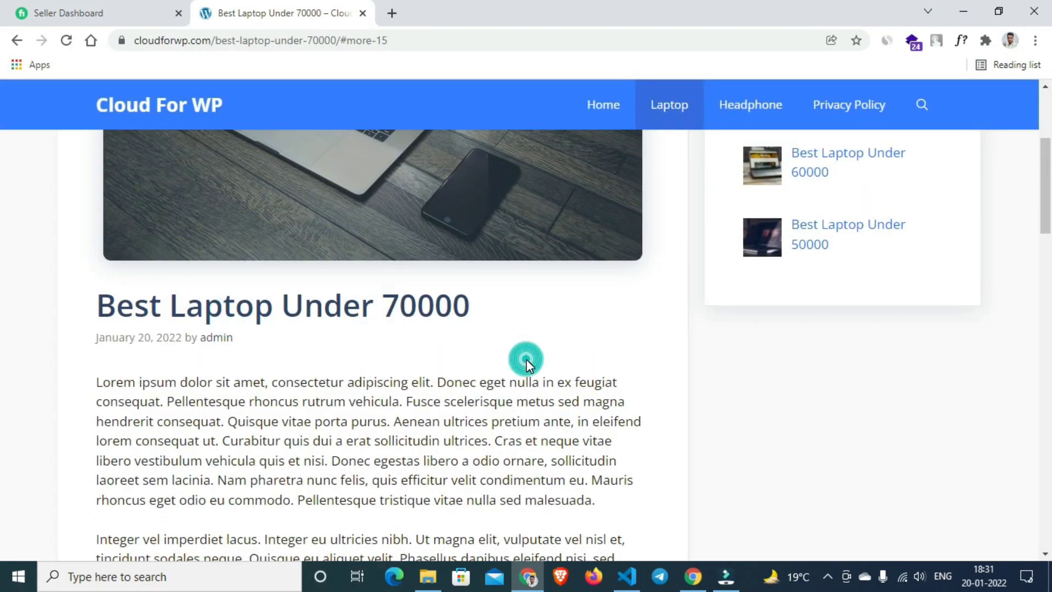
pyautogui.scroll(4, 527, 359)
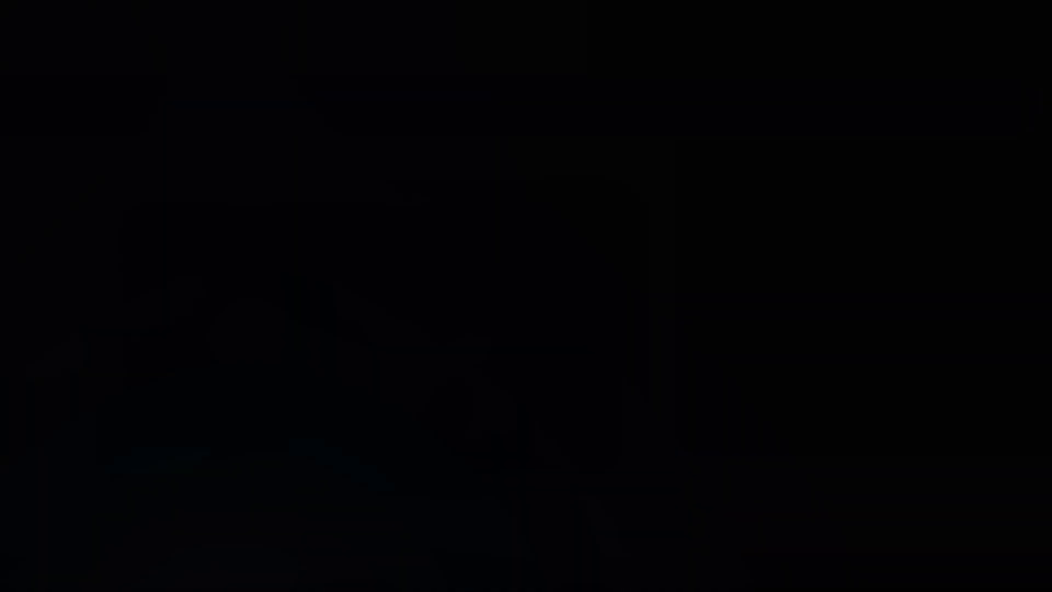